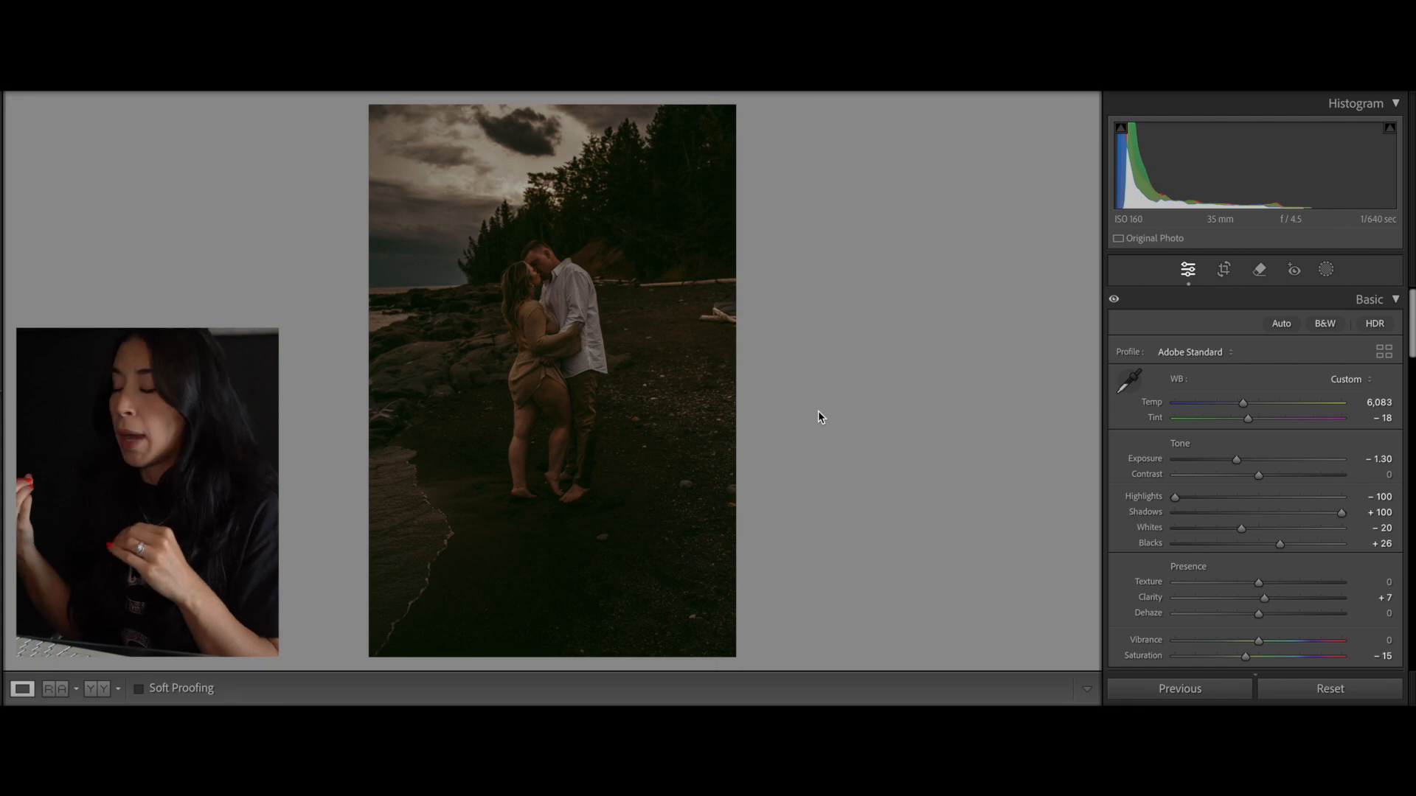
# - Raise the photo's overall exposure to −0.45
pyautogui.moveTo(1235, 457); pyautogui.dragTo(1256, 478)
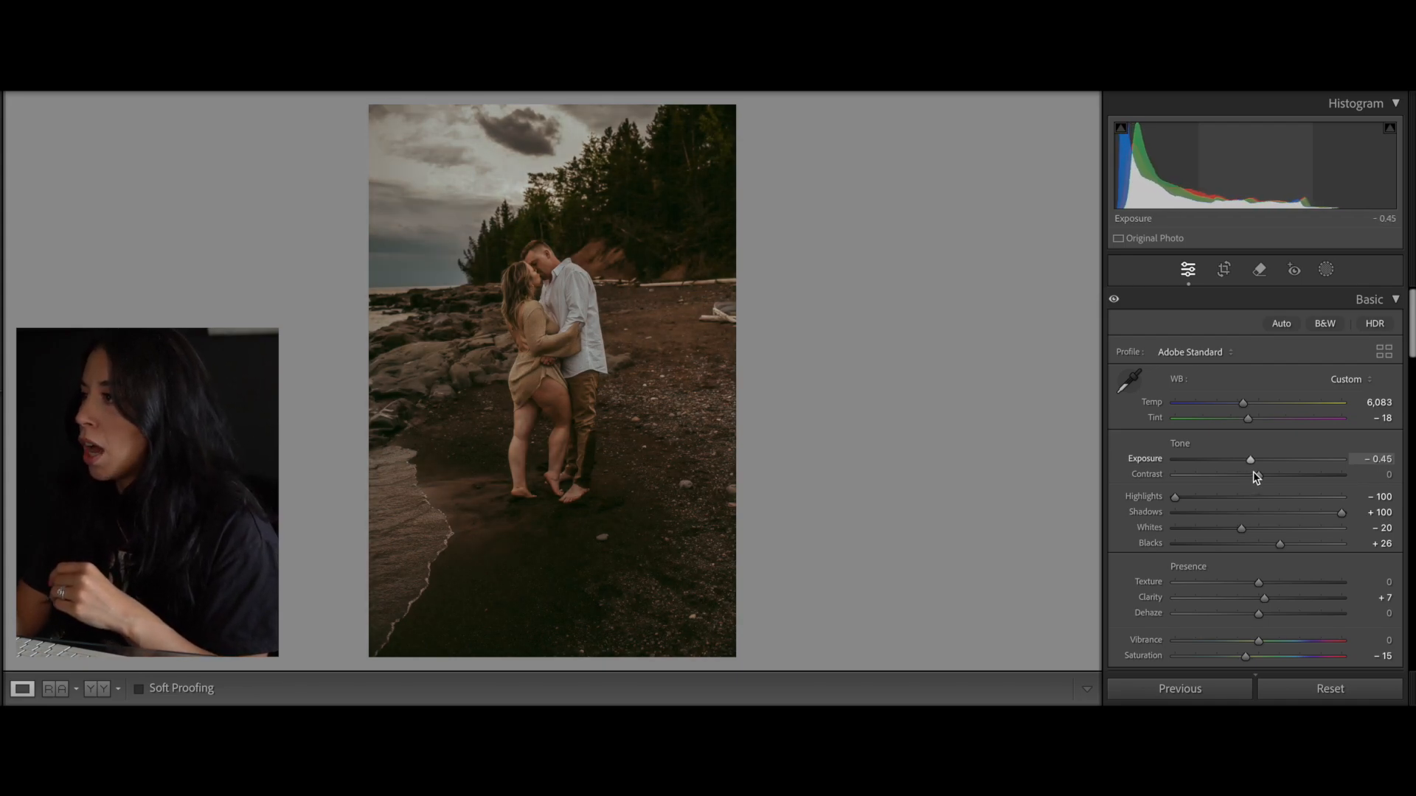
# - Examine the couple's faces and skin up close to judge the brightness, then return to the full photo
pyautogui.click(561, 277)
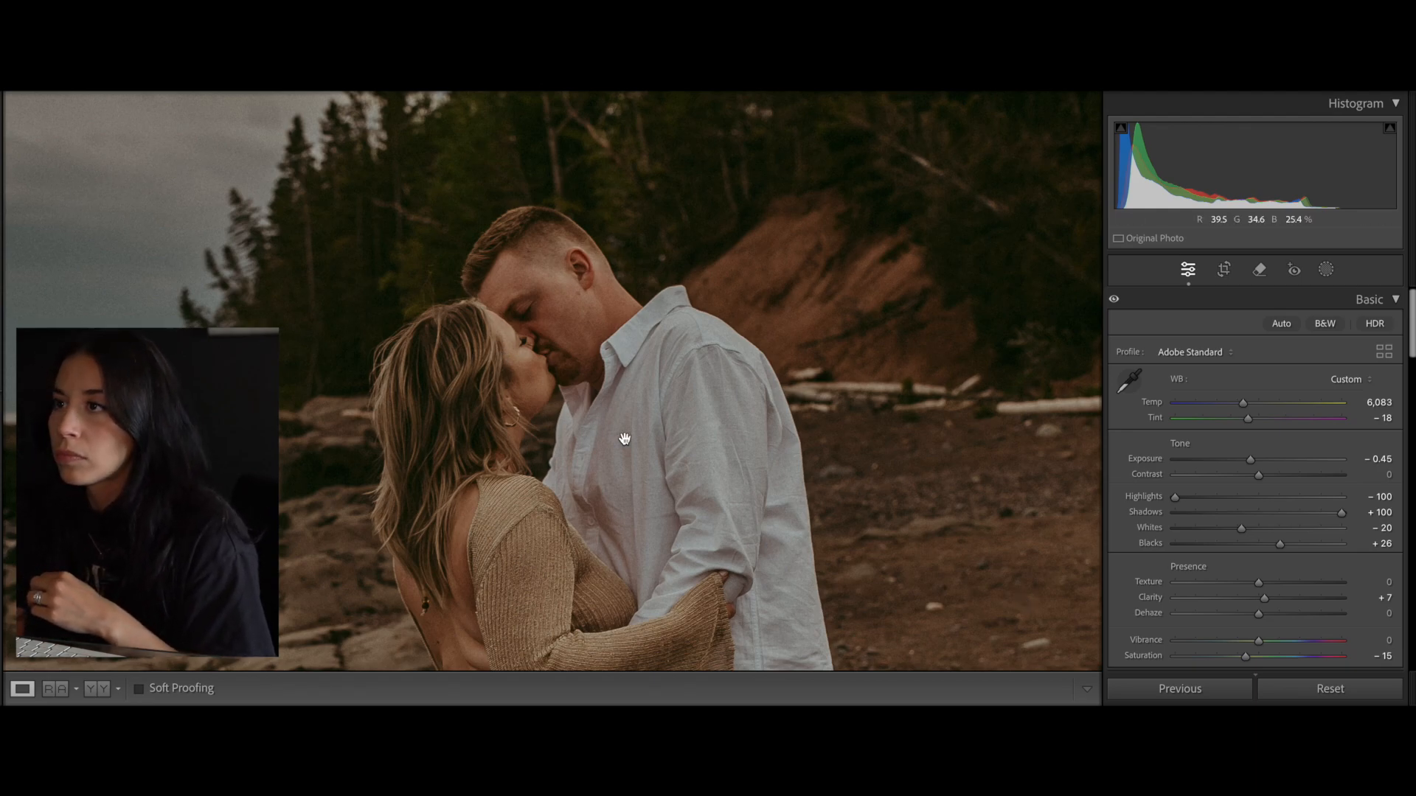
pyautogui.moveTo(626, 442); pyautogui.dragTo(665, 463)
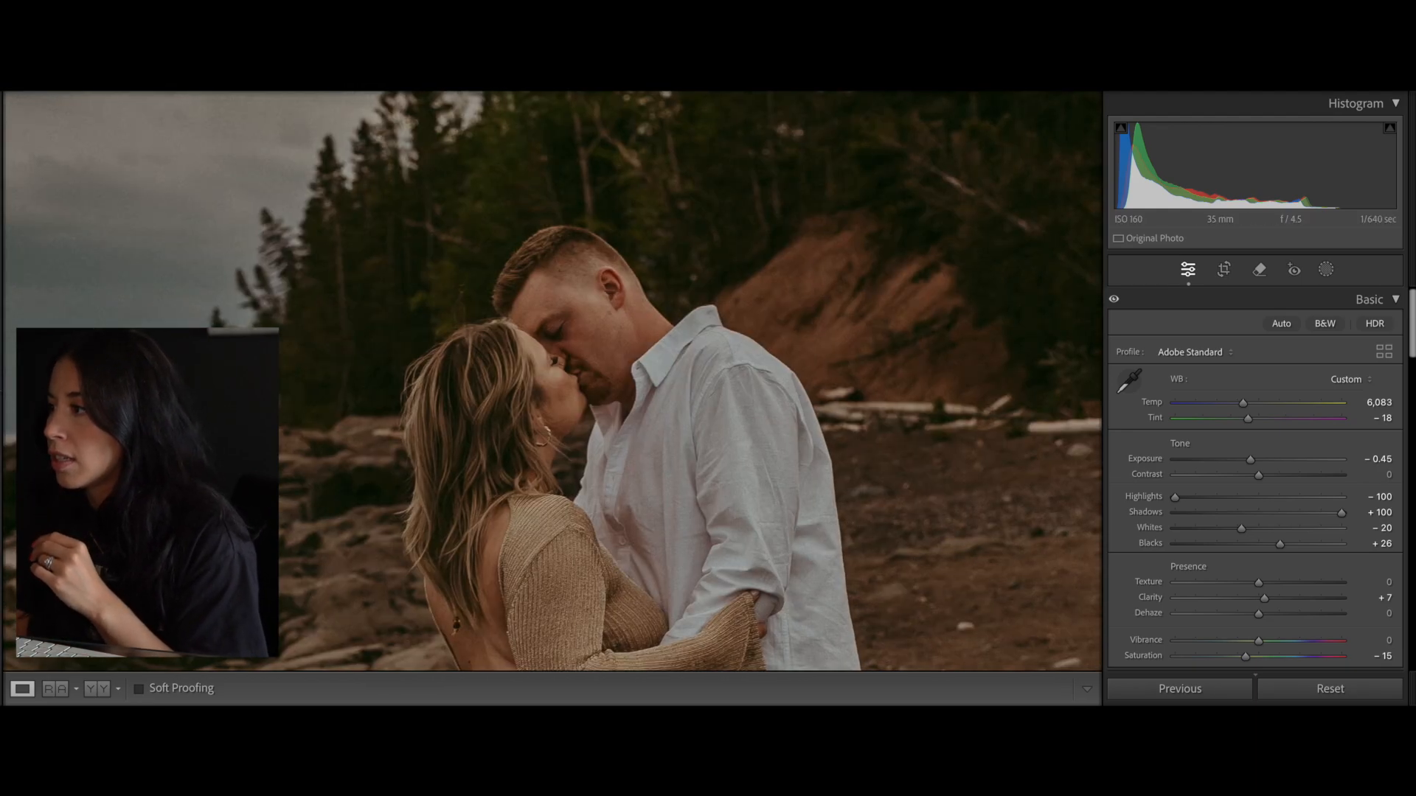
pyautogui.click(727, 268)
pyautogui.click(549, 276)
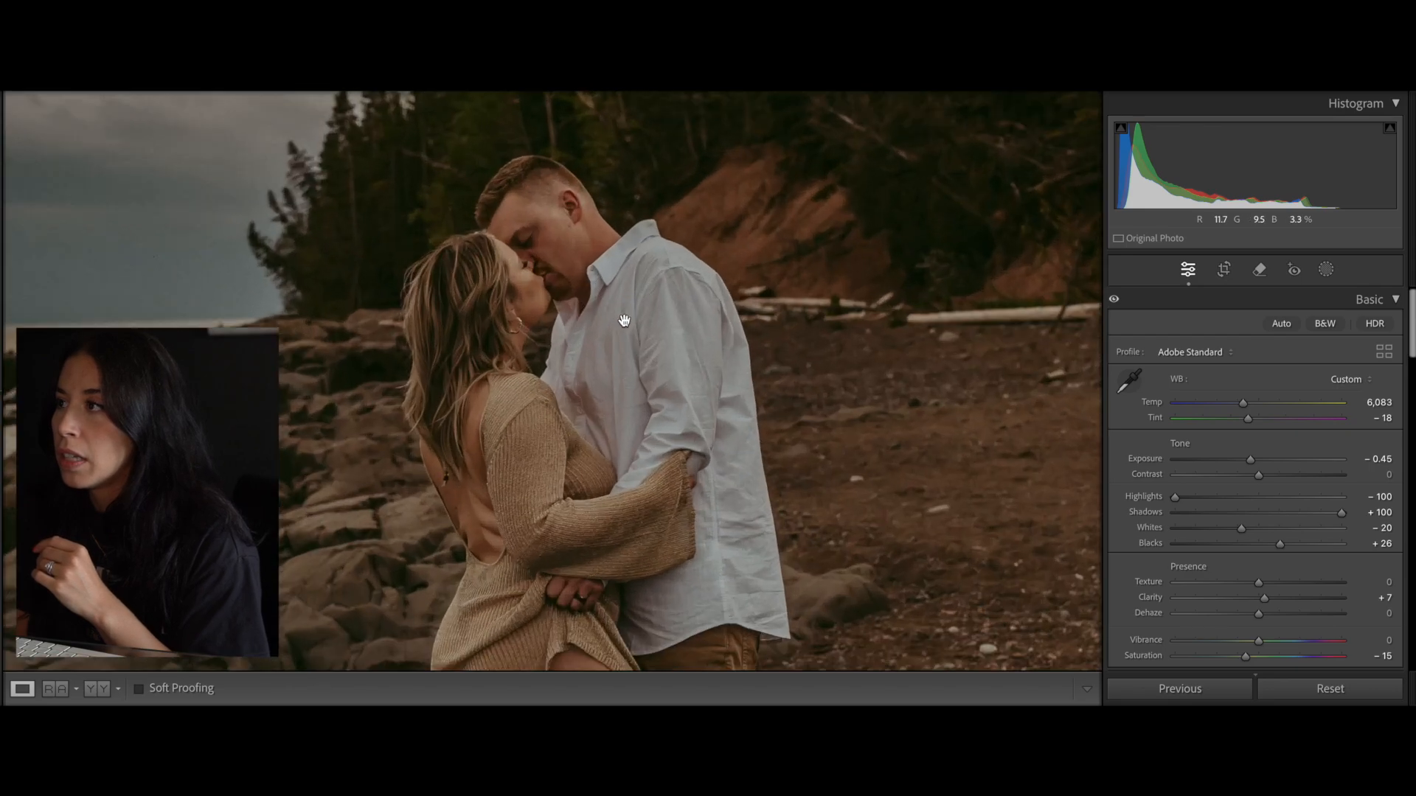
pyautogui.moveTo(622, 319); pyautogui.dragTo(667, 412)
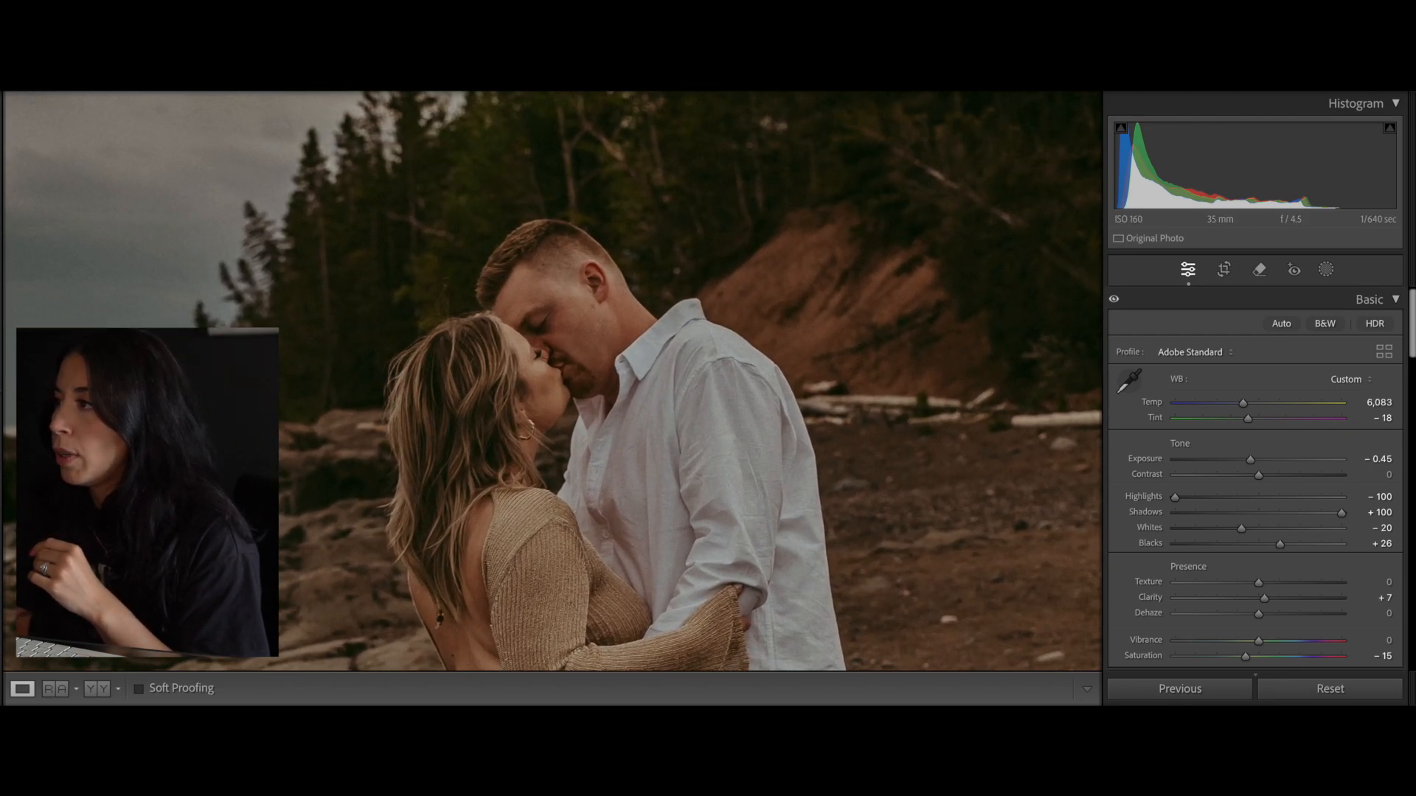
pyautogui.click(653, 225)
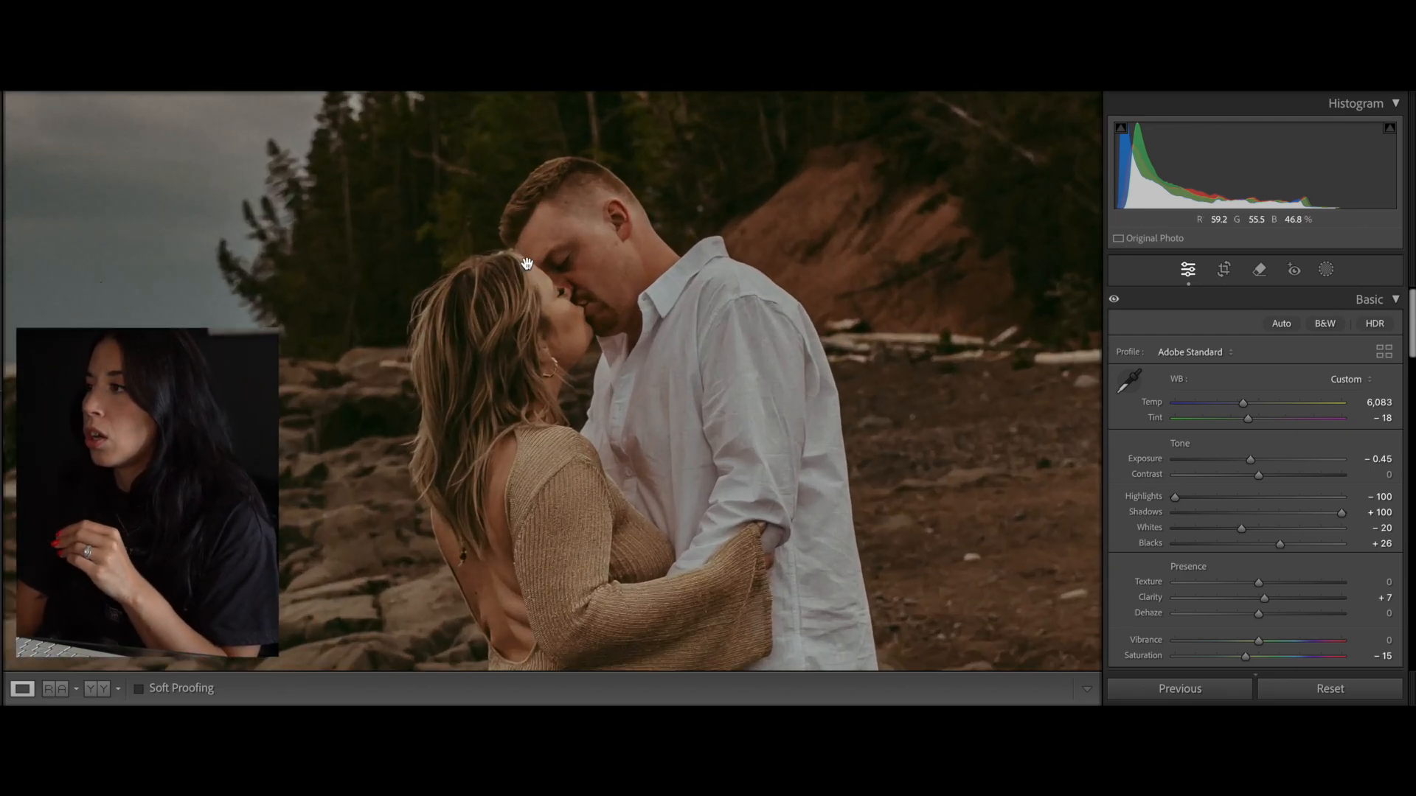
pyautogui.click(526, 265)
pyautogui.click(54, 140)
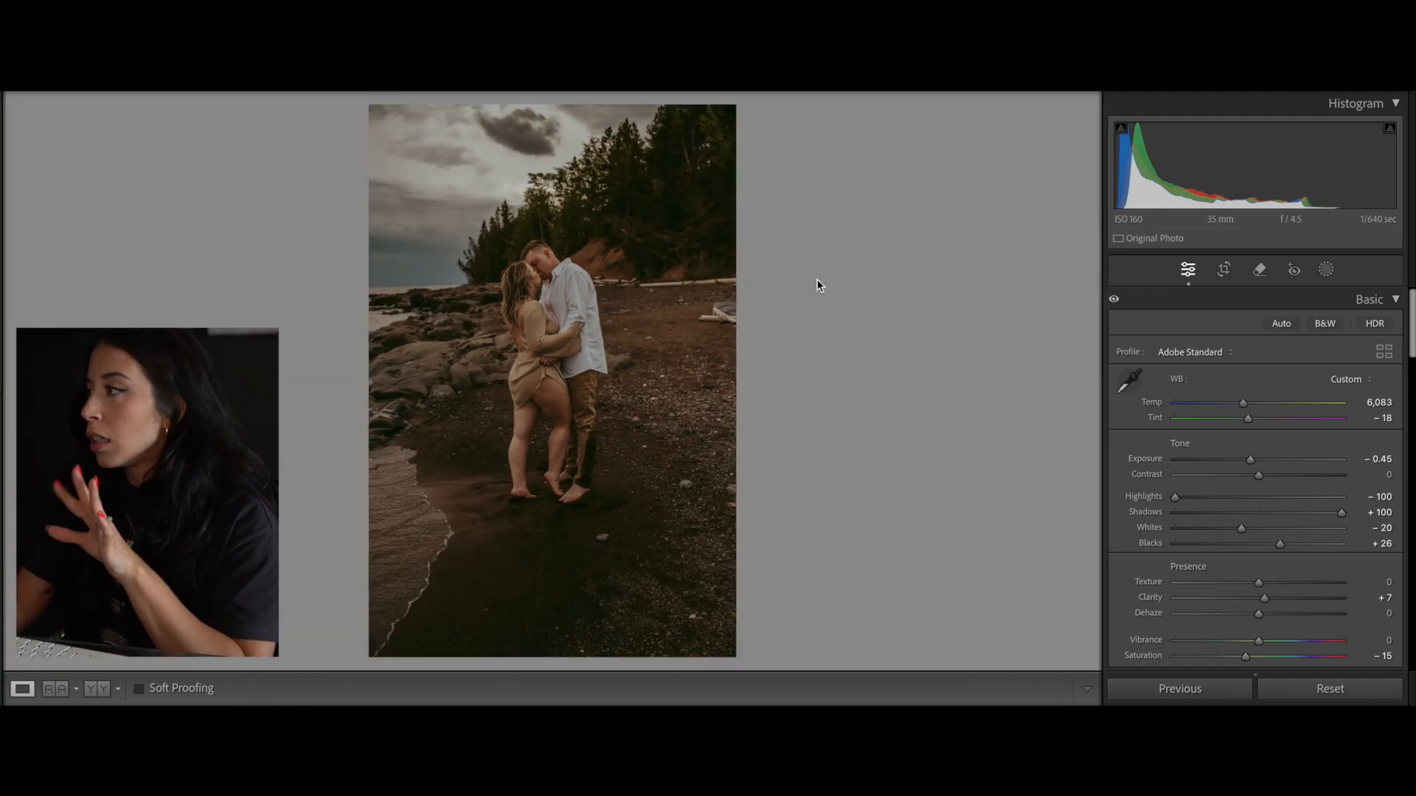
pyautogui.click(527, 287)
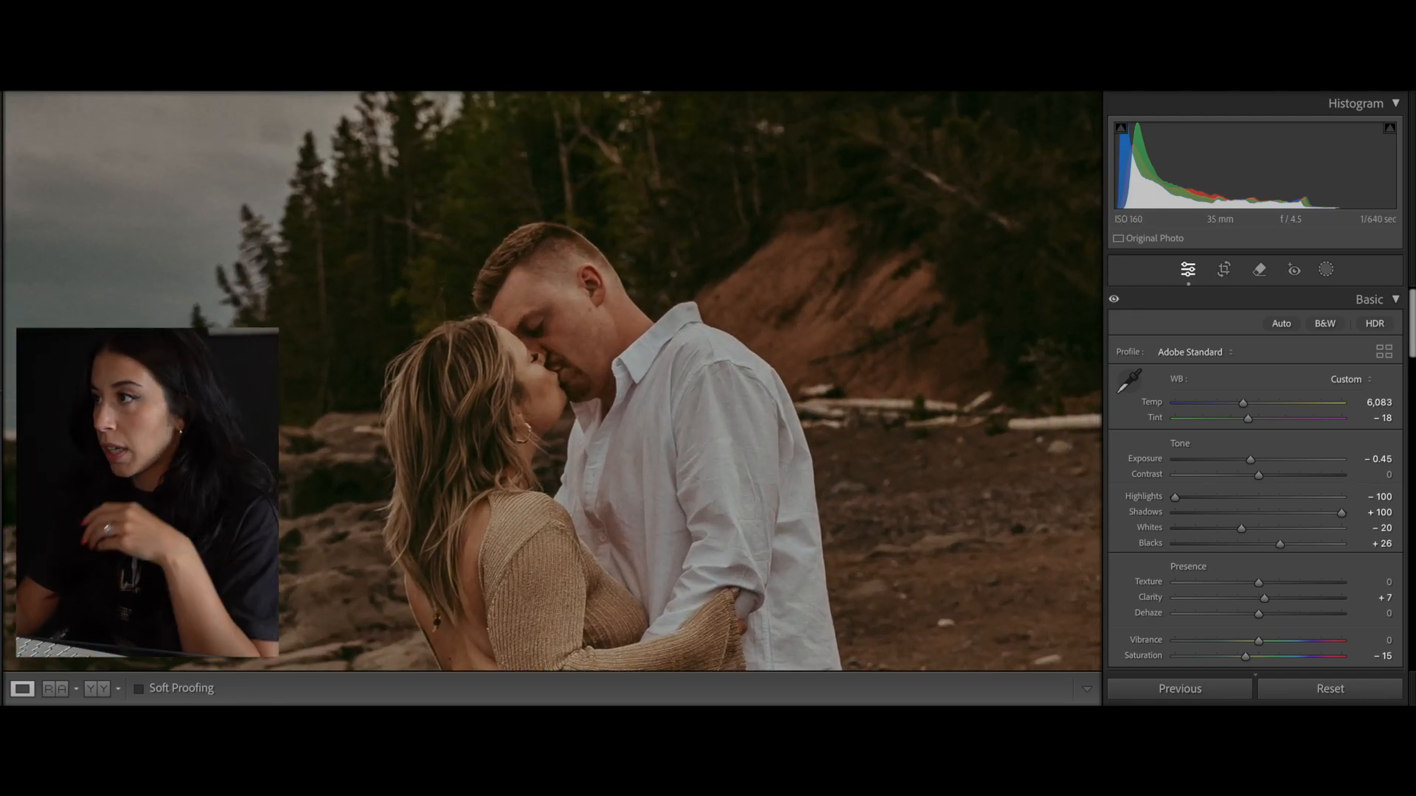
pyautogui.click(528, 287)
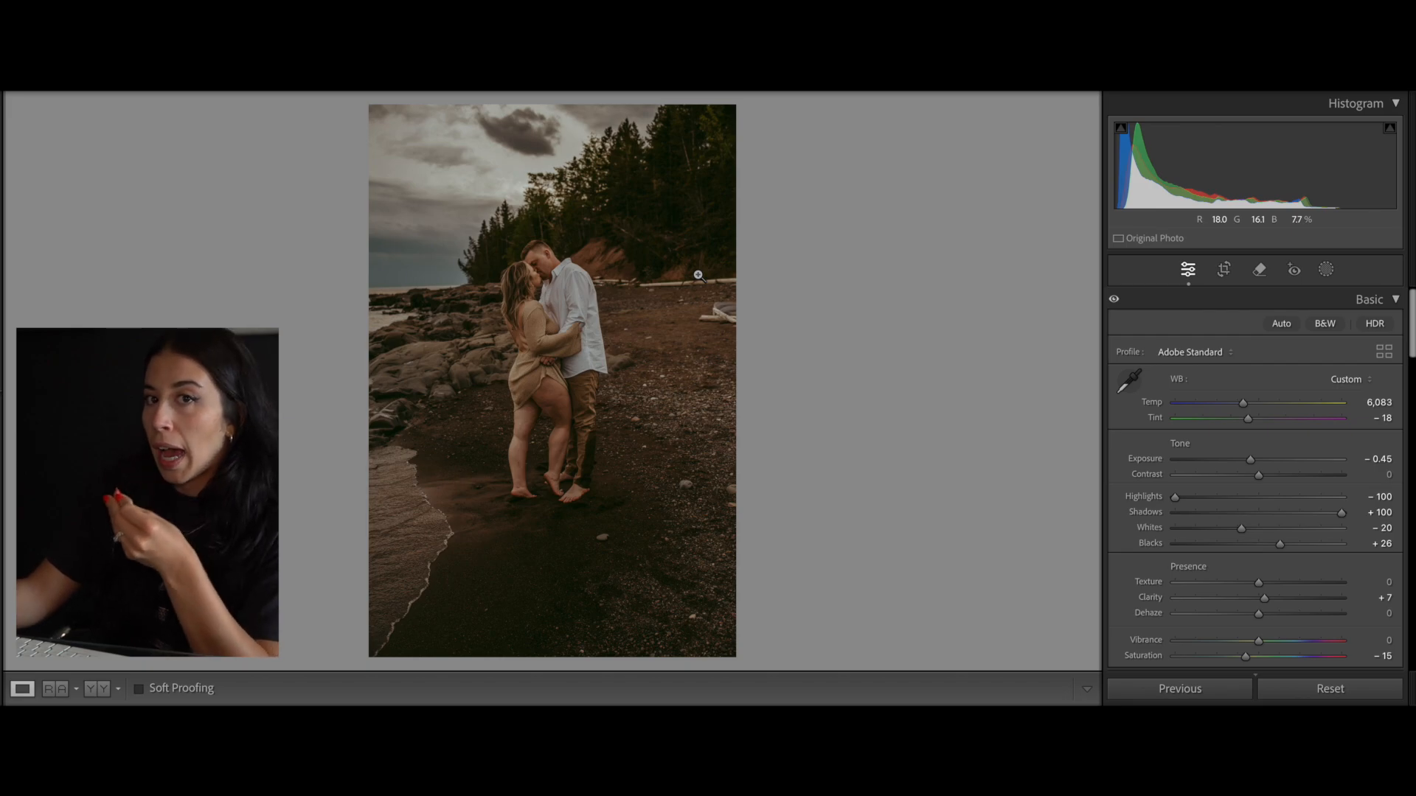
# - Add a large radial gradient mask centred on the couple, invert it and set its feather to 44
pyautogui.click(1325, 271)
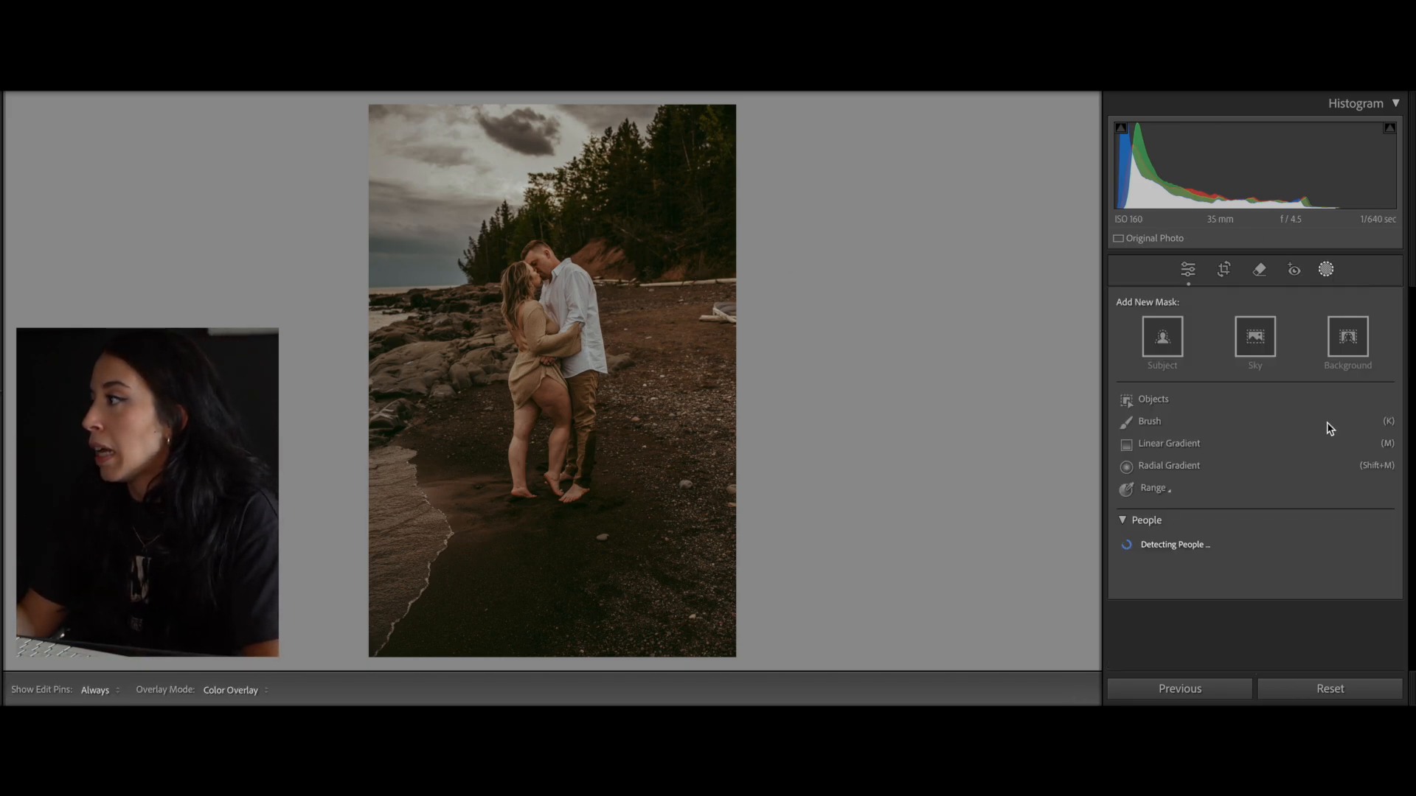
pyautogui.click(1168, 466)
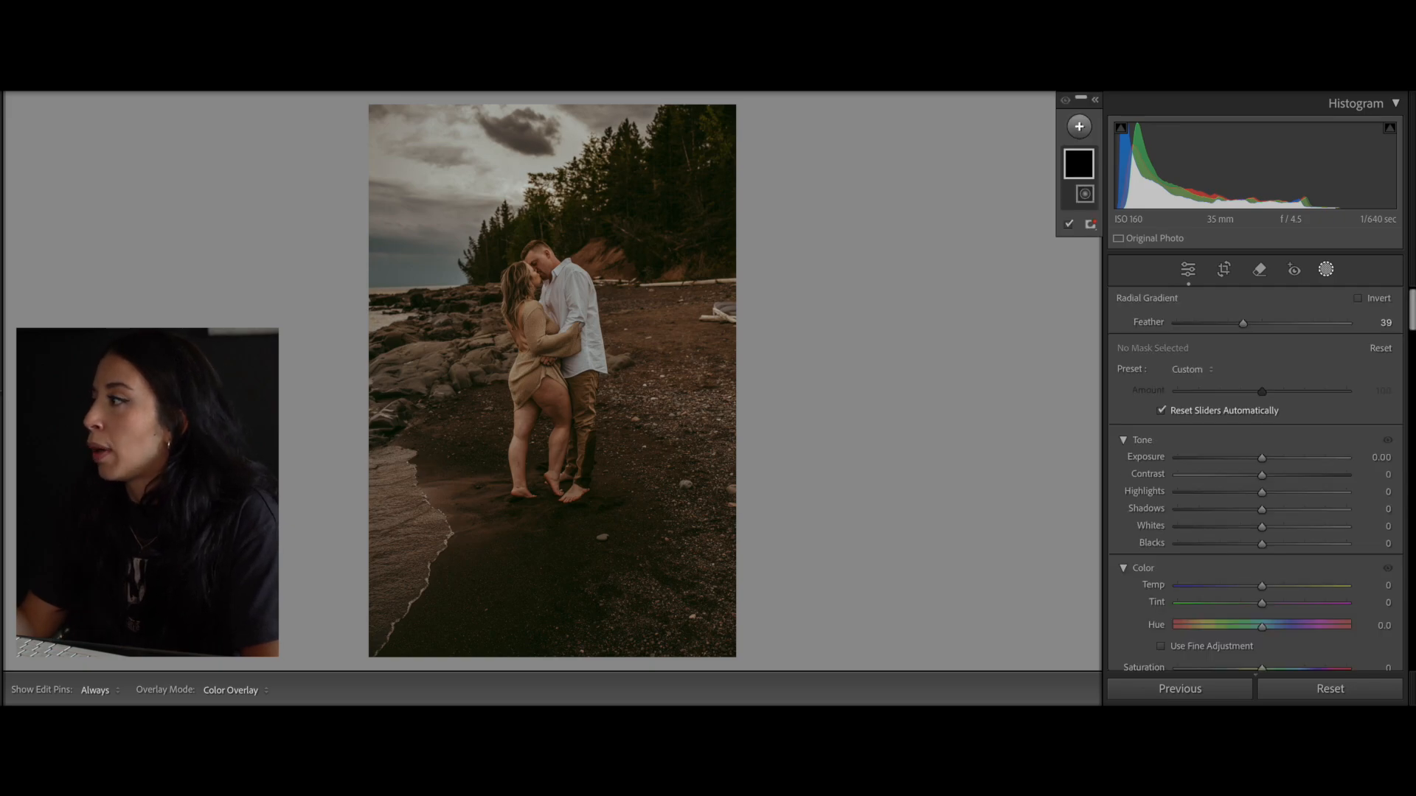
pyautogui.click(447, 228)
pyautogui.moveTo(639, 484); pyautogui.dragTo(680, 543)
pyautogui.moveTo(445, 228); pyautogui.dragTo(516, 377)
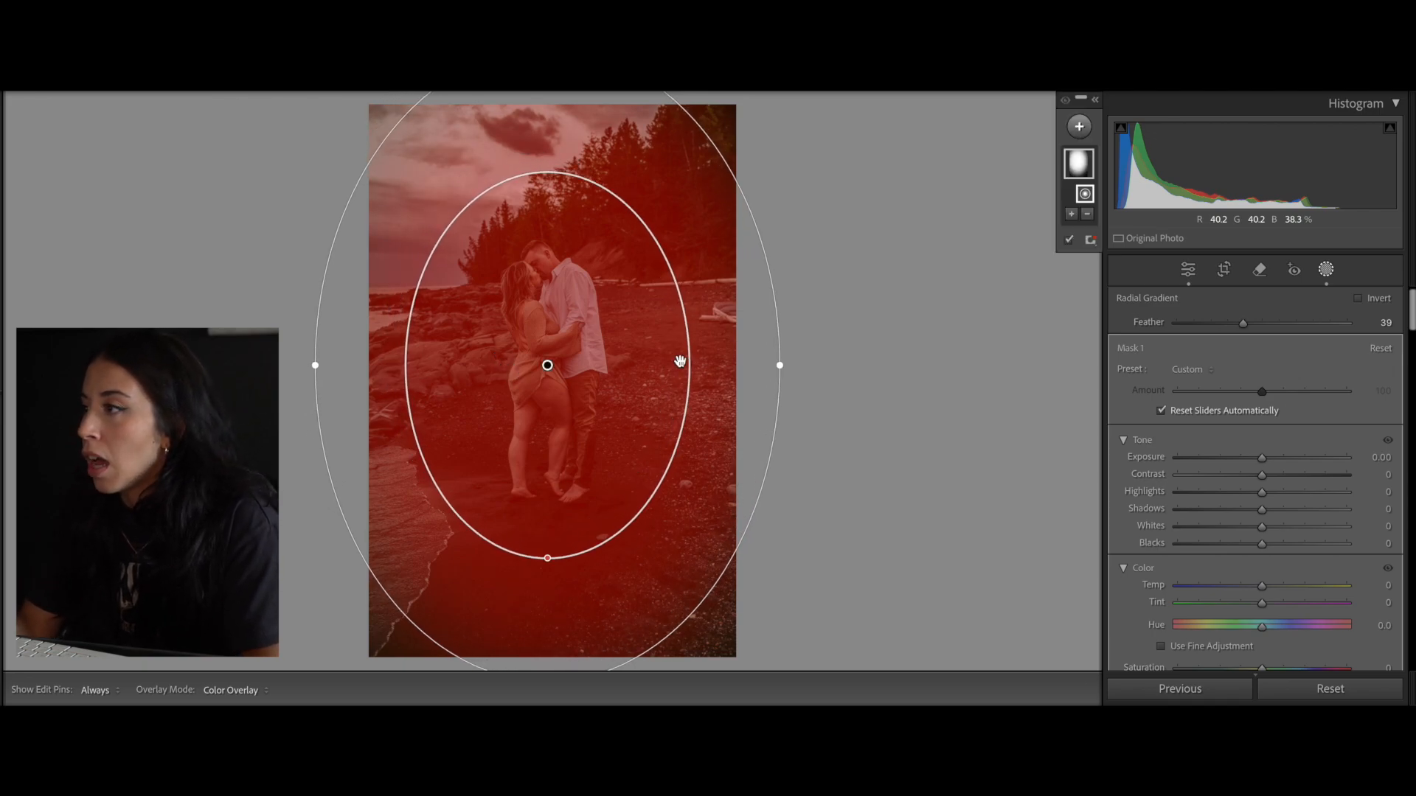
pyautogui.click(1357, 298)
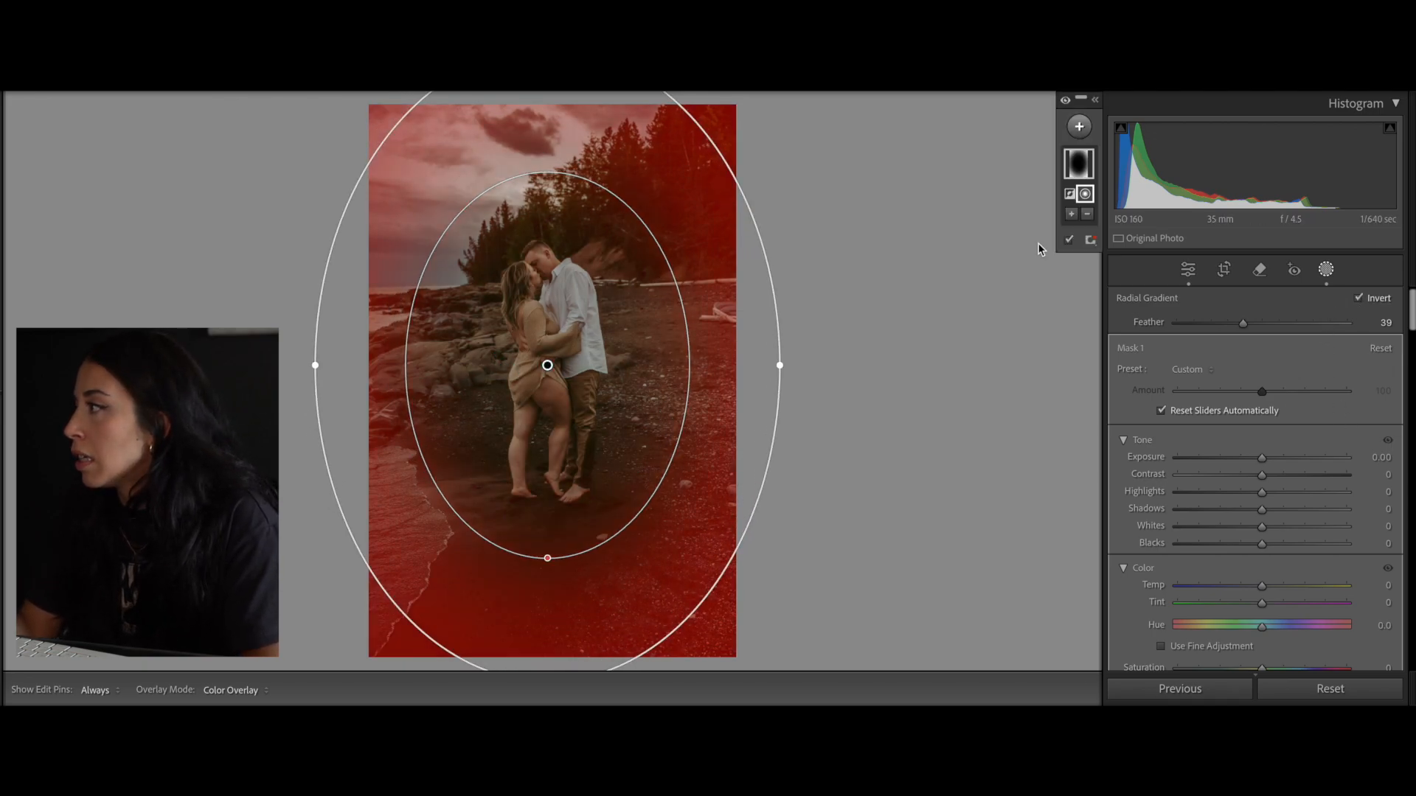
pyautogui.moveTo(547, 559); pyautogui.dragTo(554, 545)
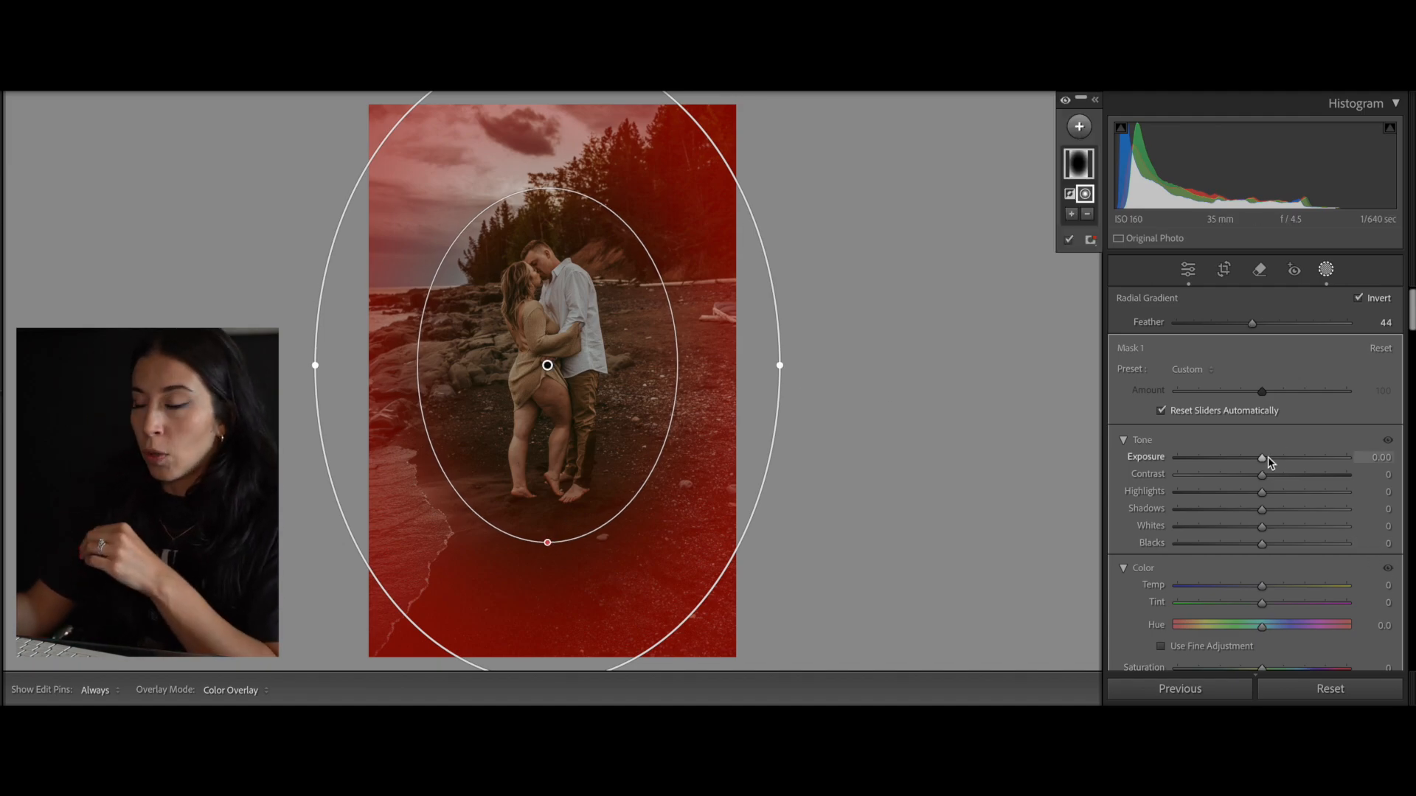
# - Hide the mask overlay and darken the area around the couple by setting the radial mask's exposure to −0.82
pyautogui.click(1069, 242)
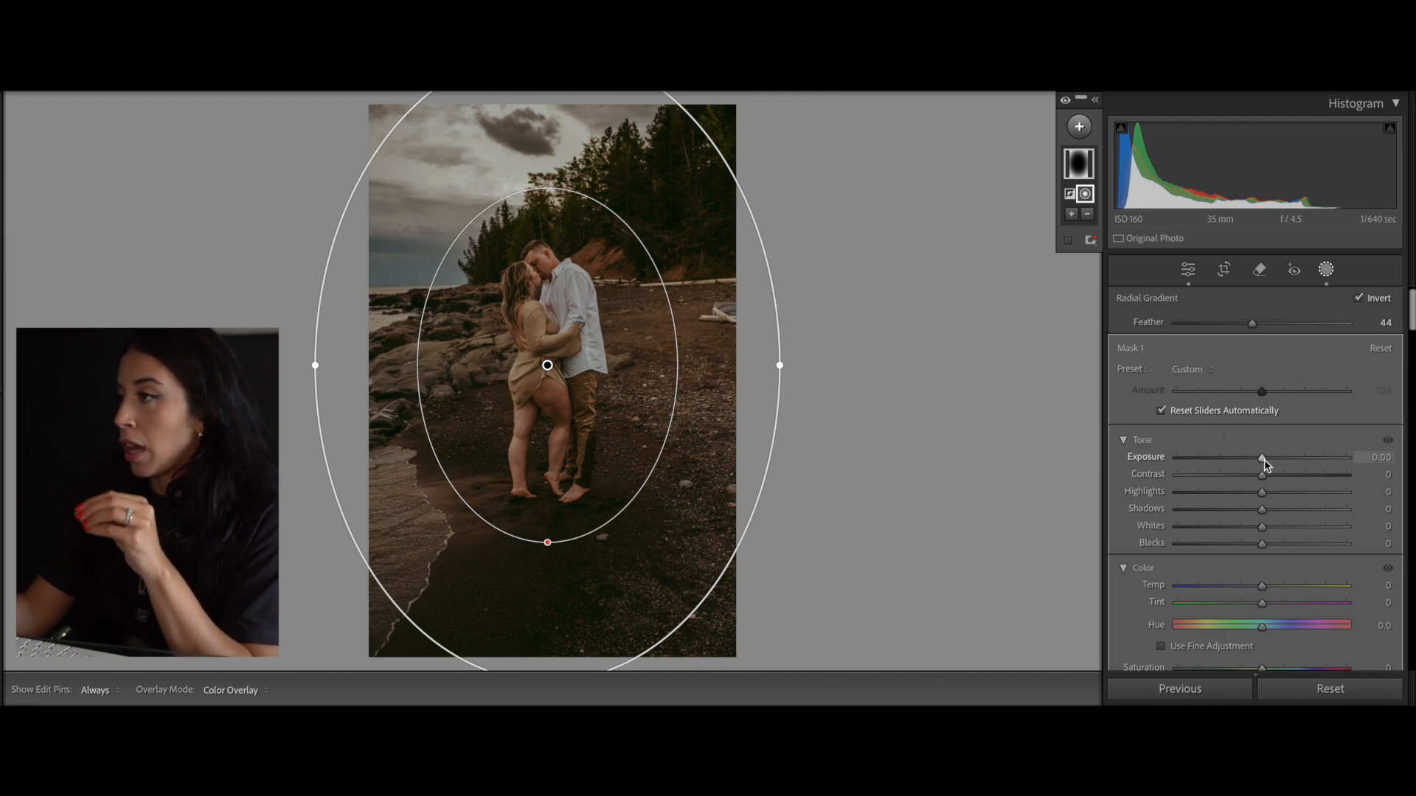
pyautogui.moveTo(1264, 459); pyautogui.dragTo(1249, 476)
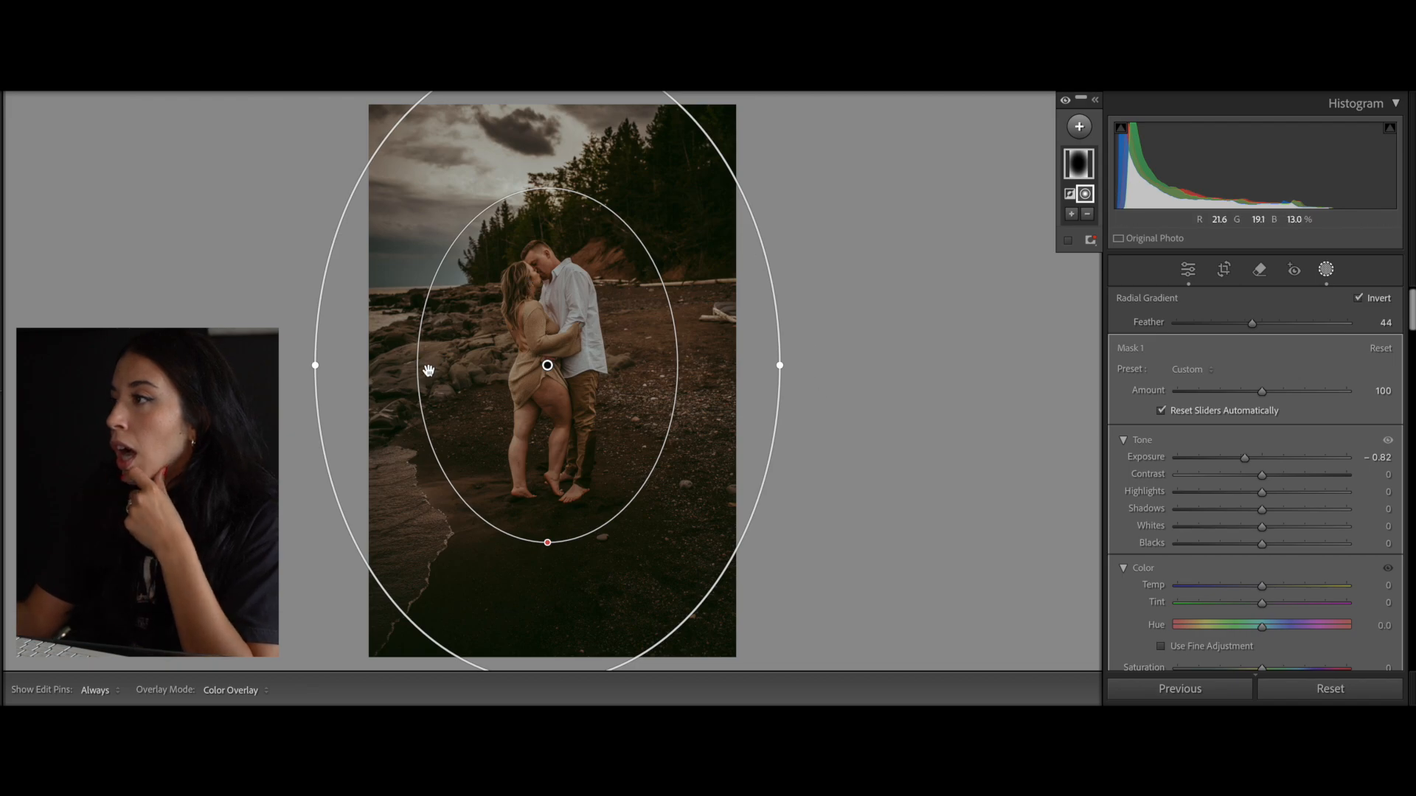
pyautogui.click(1325, 270)
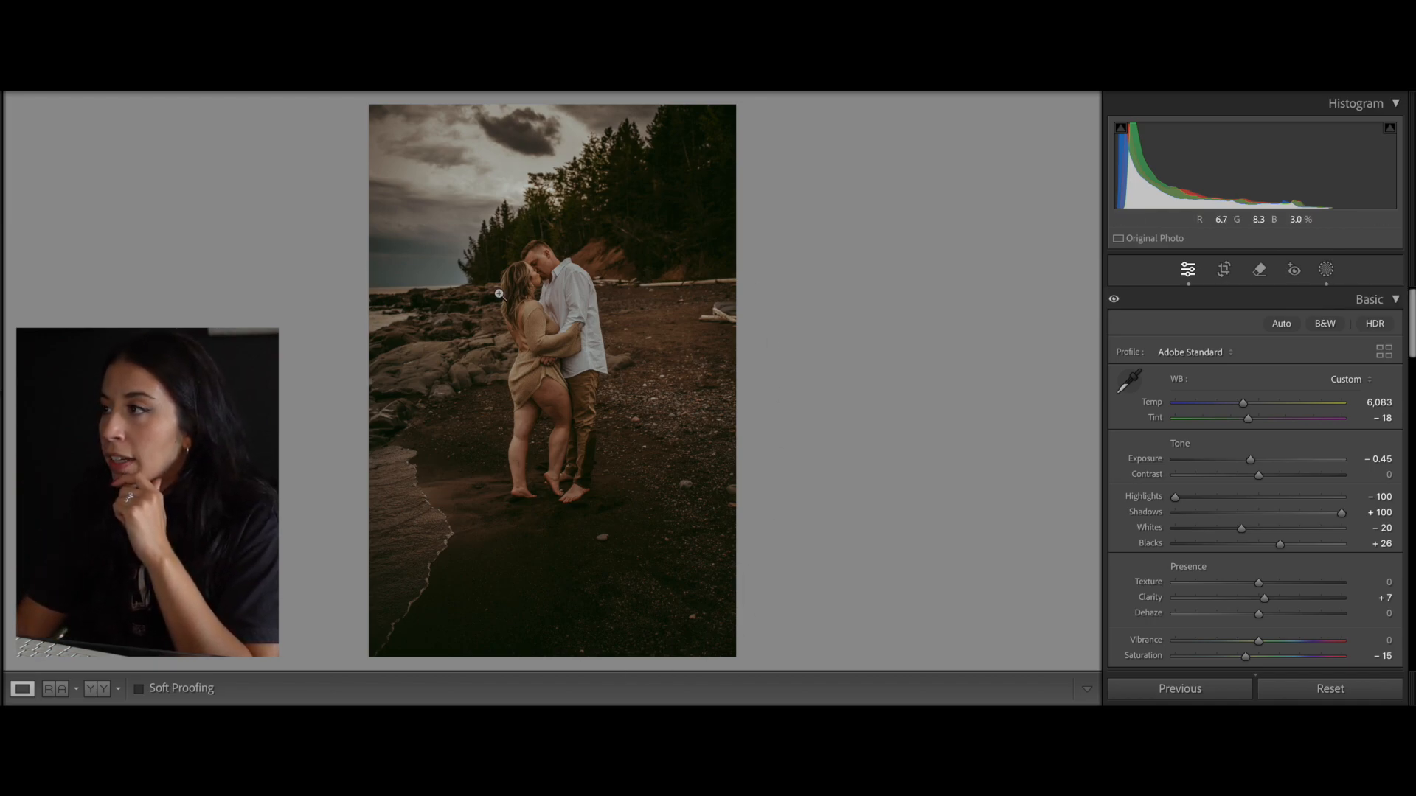
pyautogui.click(1326, 269)
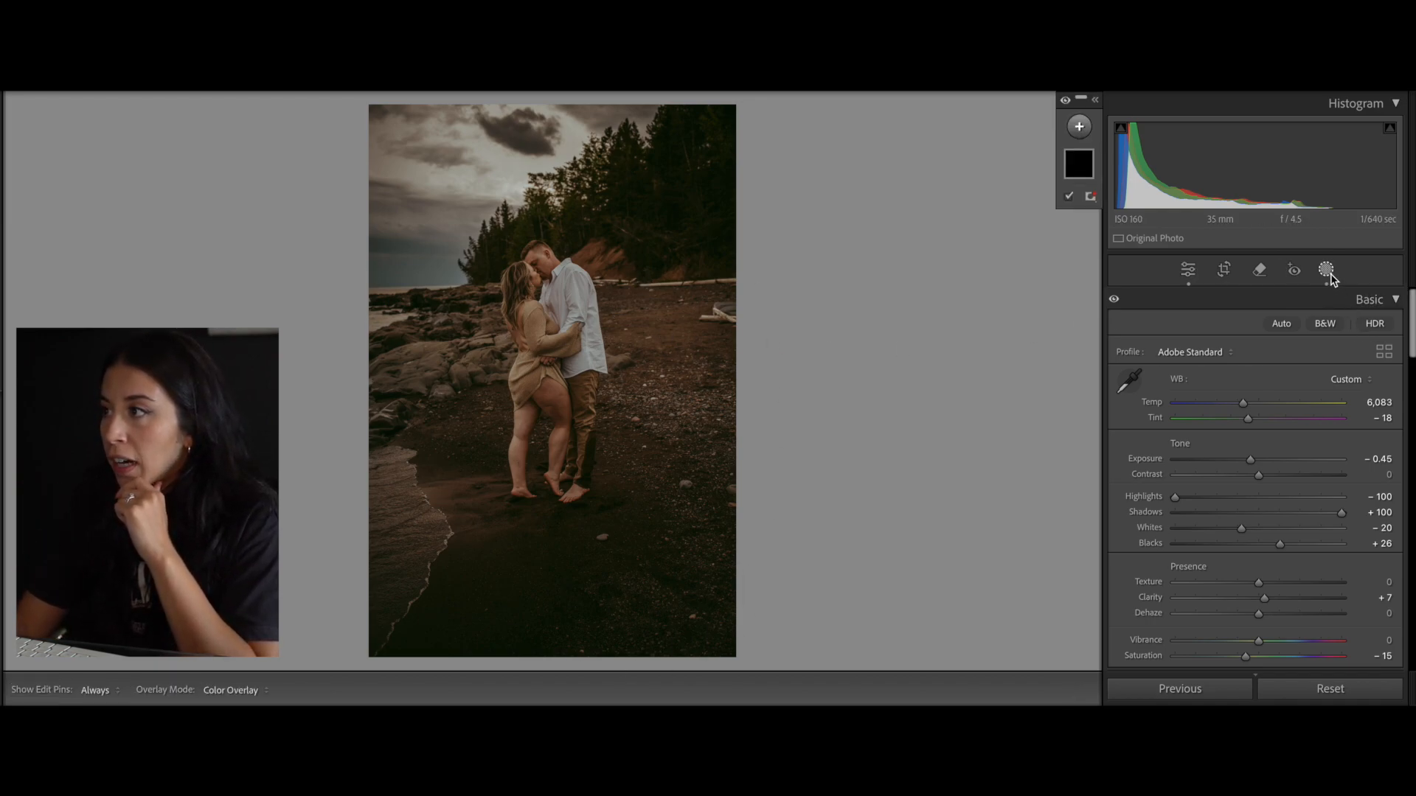
pyautogui.click(1089, 171)
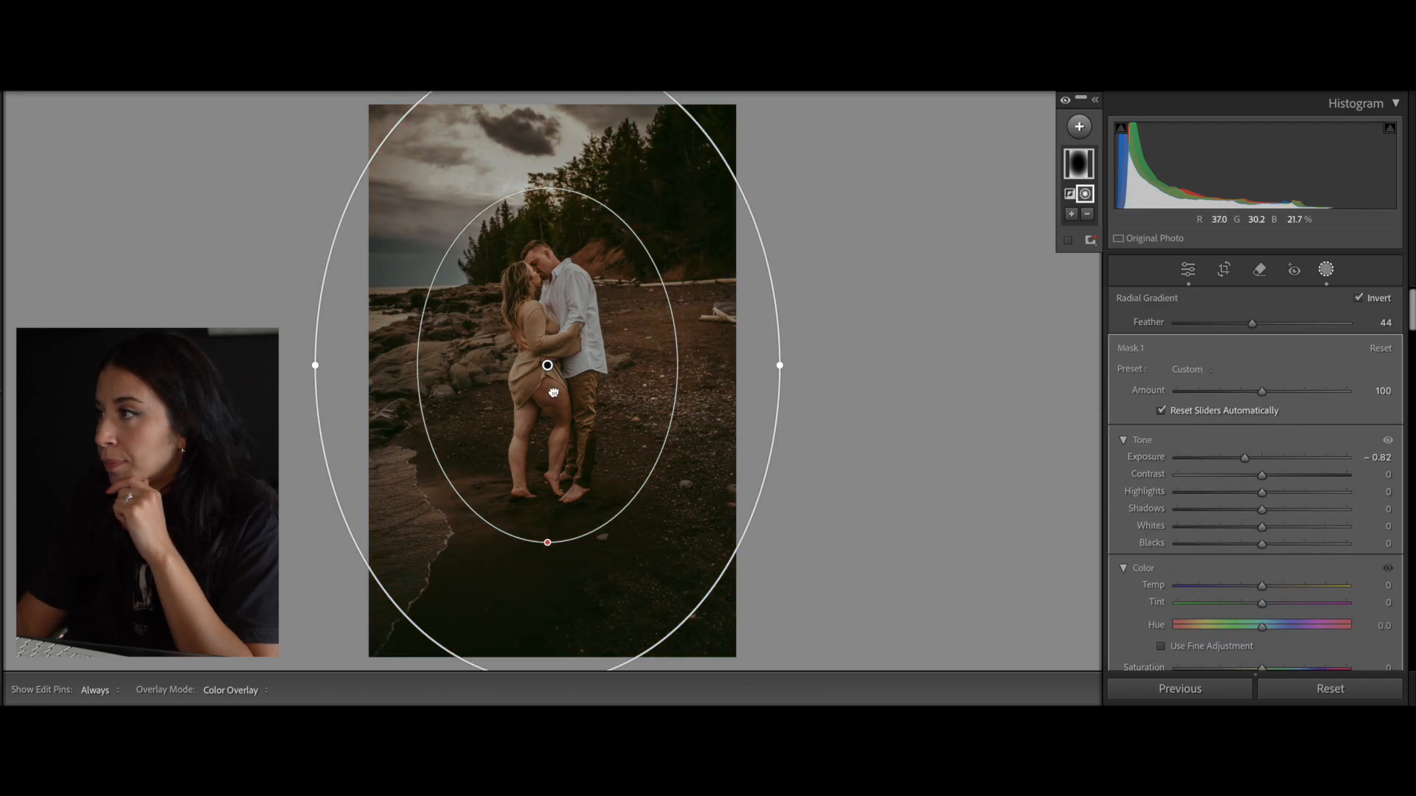
pyautogui.click(1331, 271)
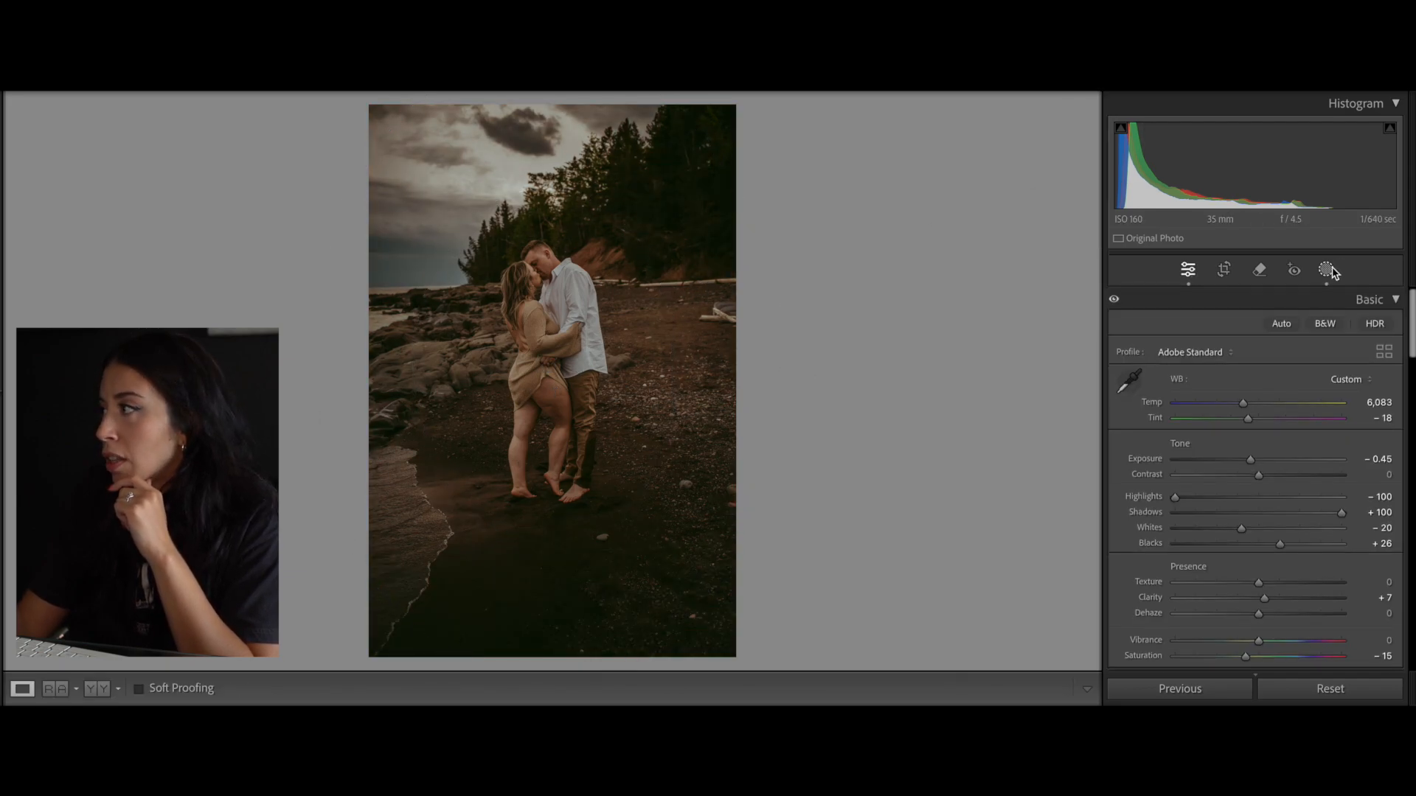
# - Create a new brush mask and set its clarity to 55
pyautogui.click(1325, 270)
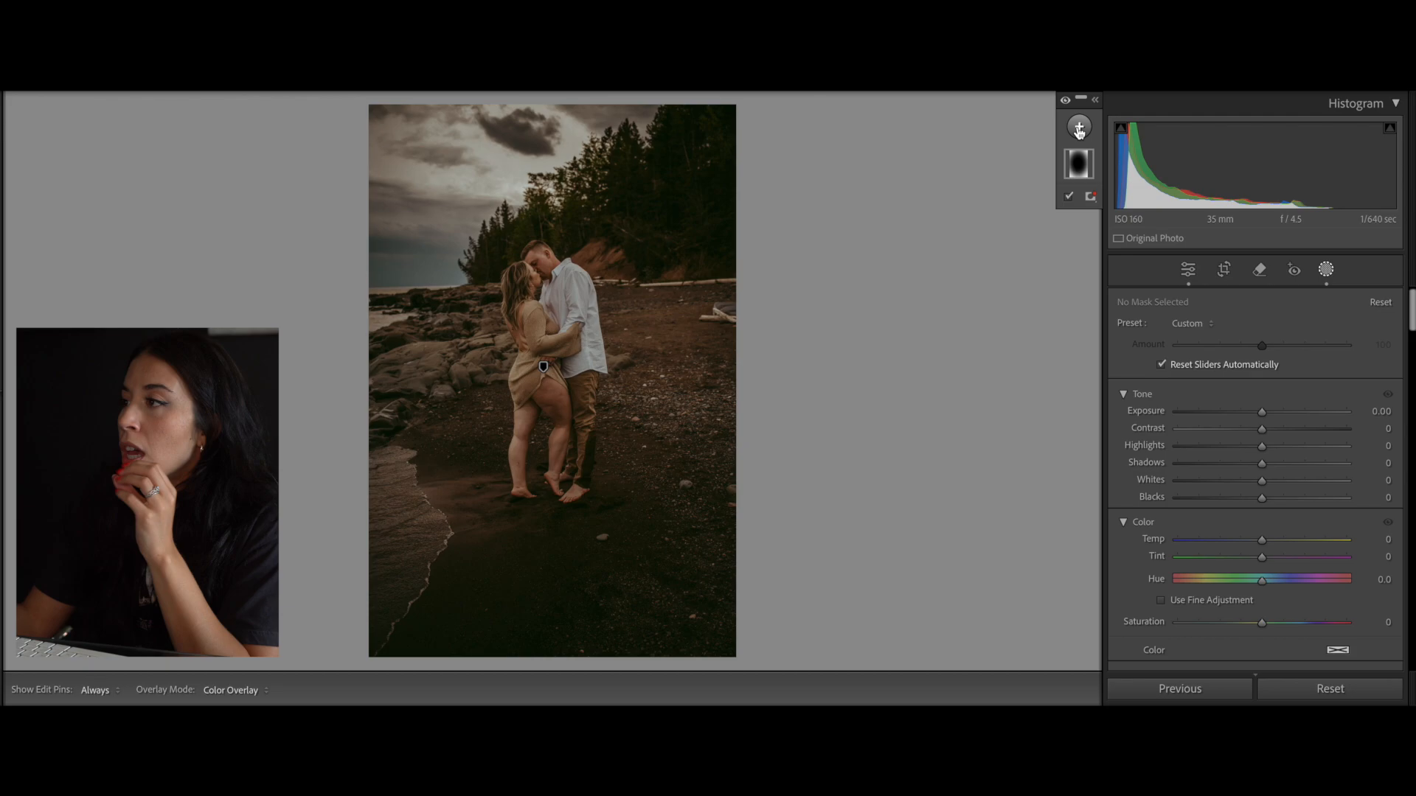
pyautogui.click(1079, 126)
pyautogui.click(1095, 276)
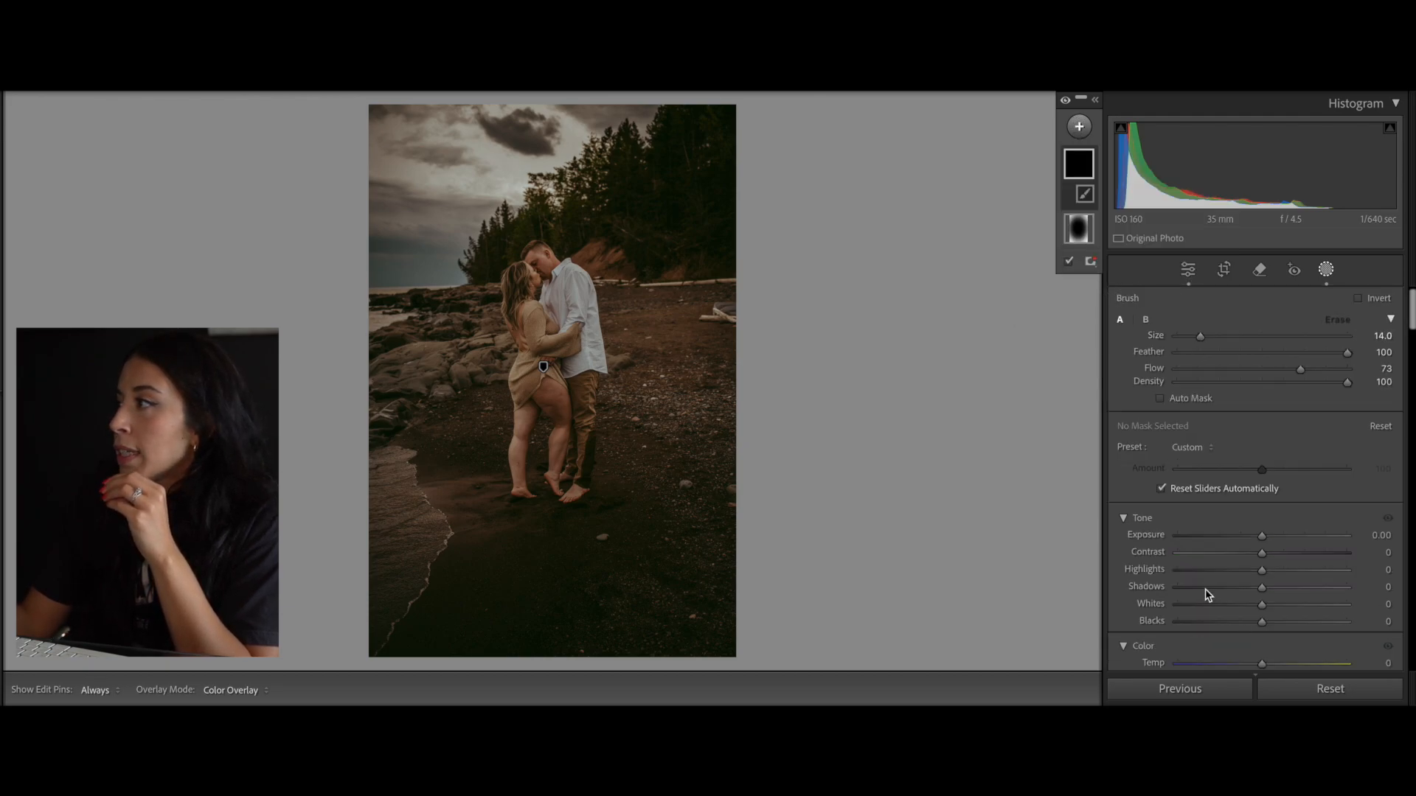
pyautogui.scroll(-10, 1216, 590)
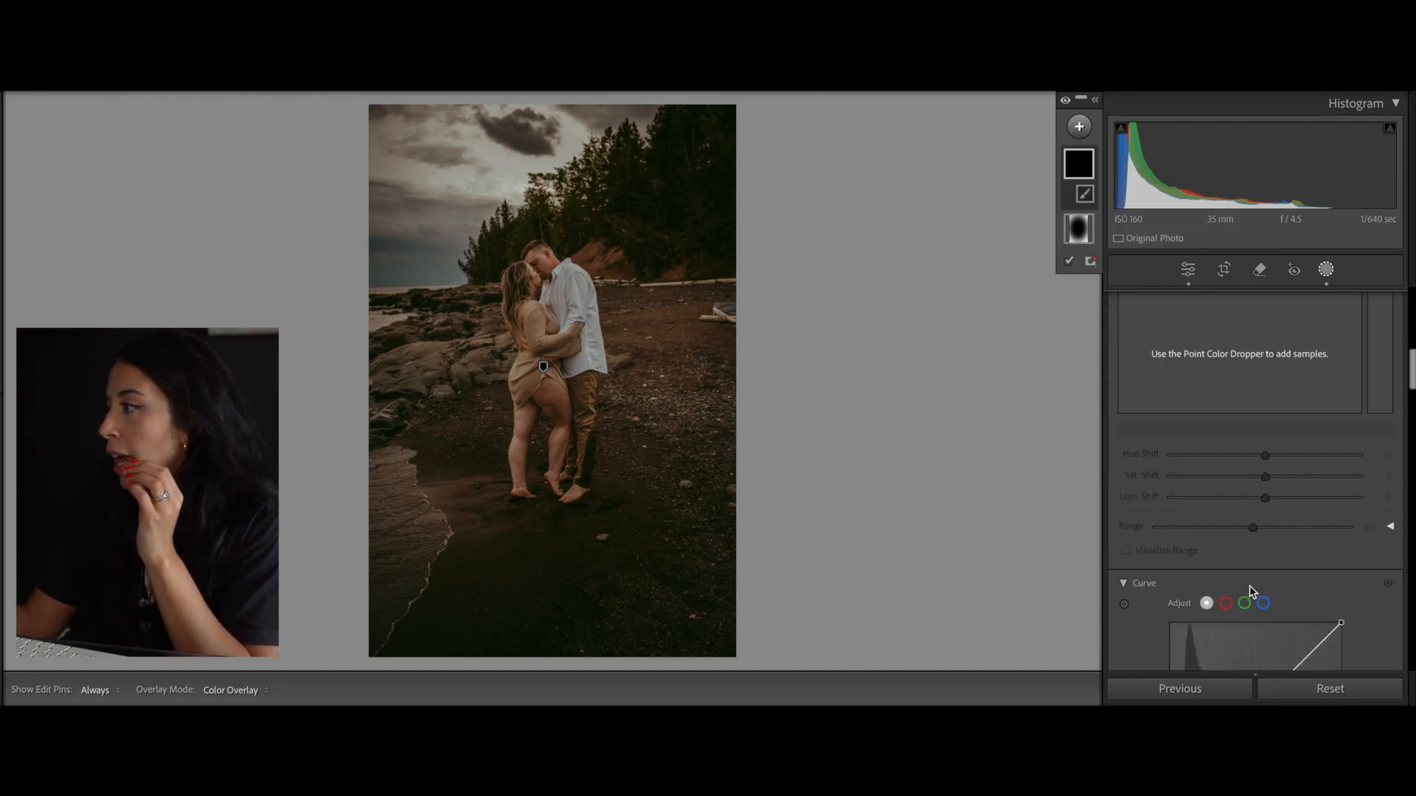
pyautogui.scroll(-5, 1249, 585)
pyautogui.moveTo(1261, 646); pyautogui.dragTo(1310, 649)
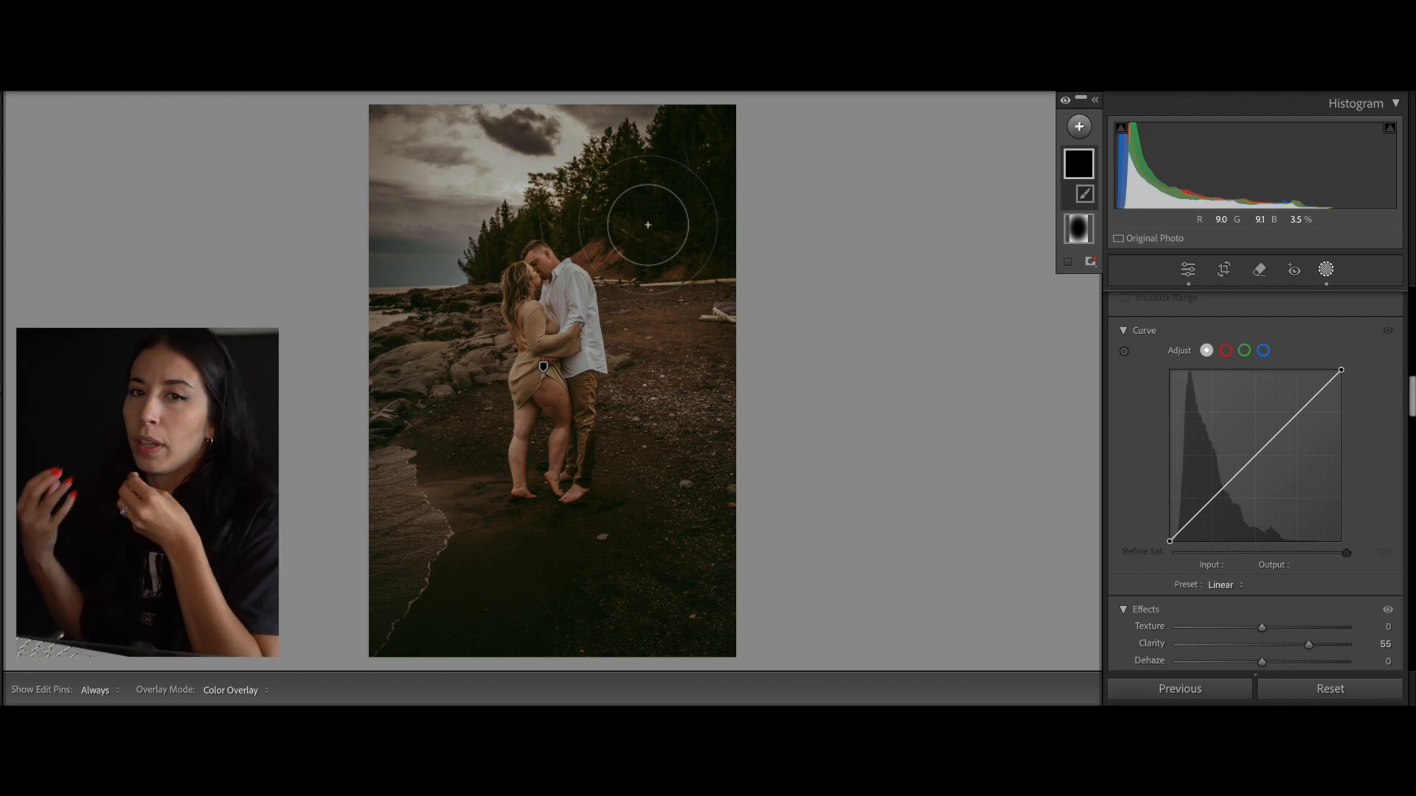
# - Paint the brush mask over the trees behind the couple, adjusting the brush size and toggling the edit pins
pyautogui.scroll(-2, 629, 228)
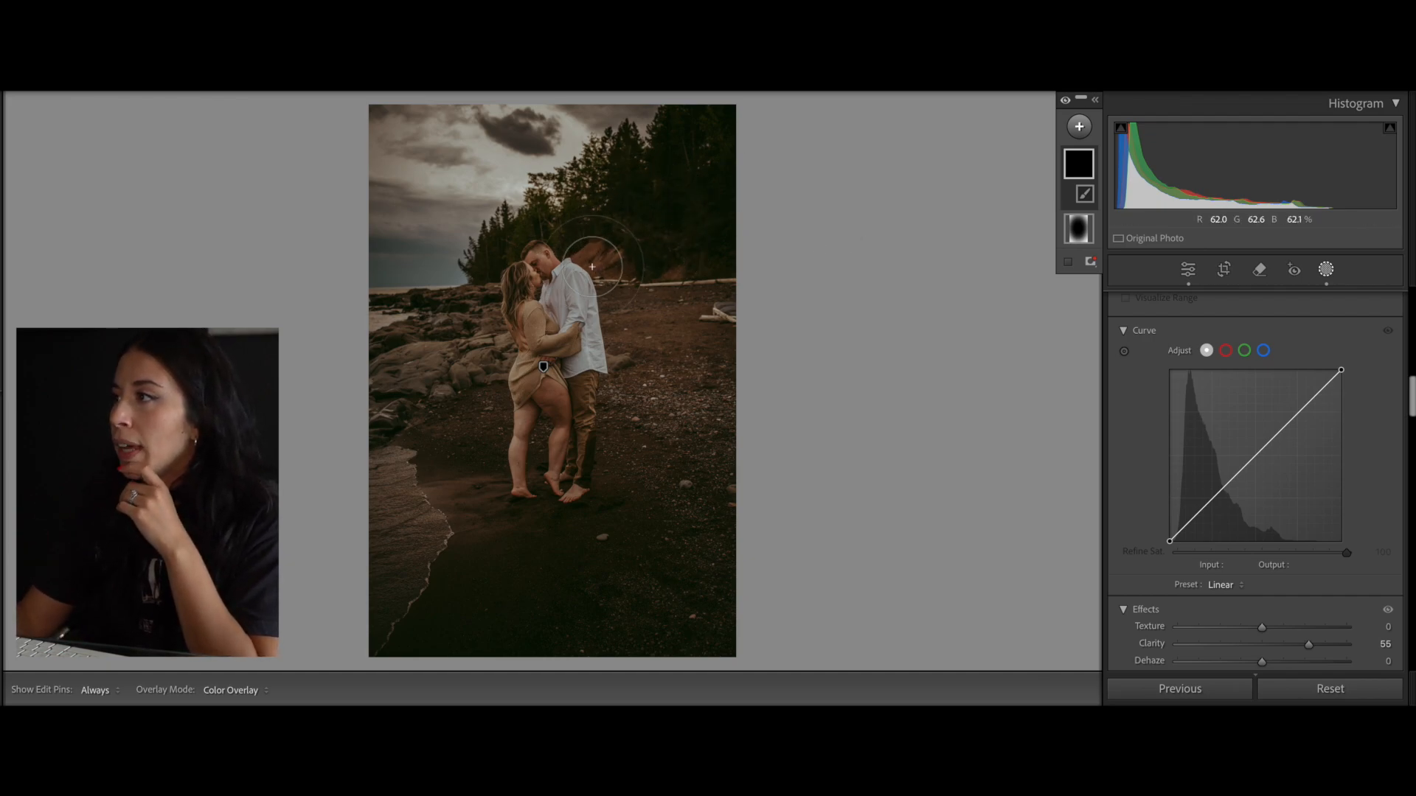
pyautogui.press('h')
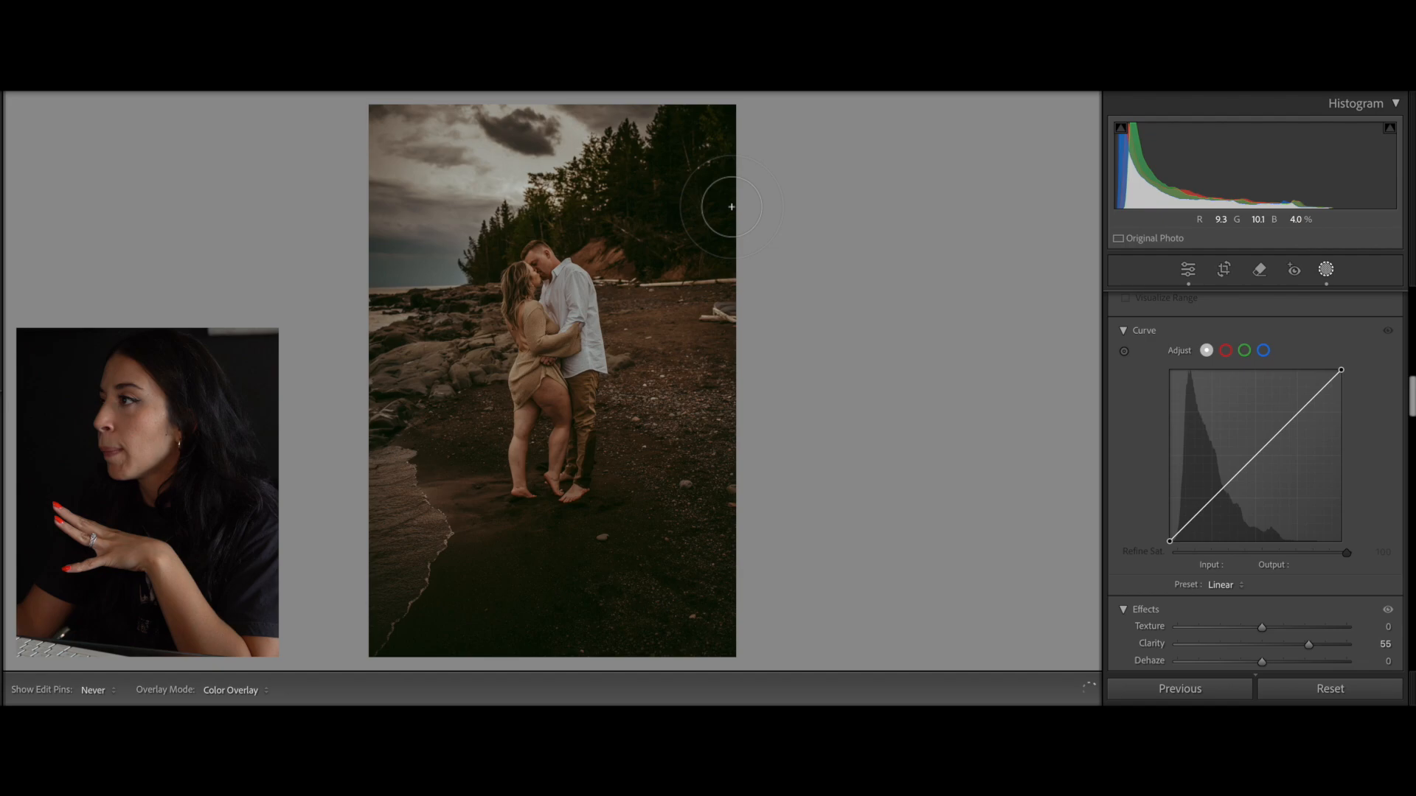
pyautogui.press('h')
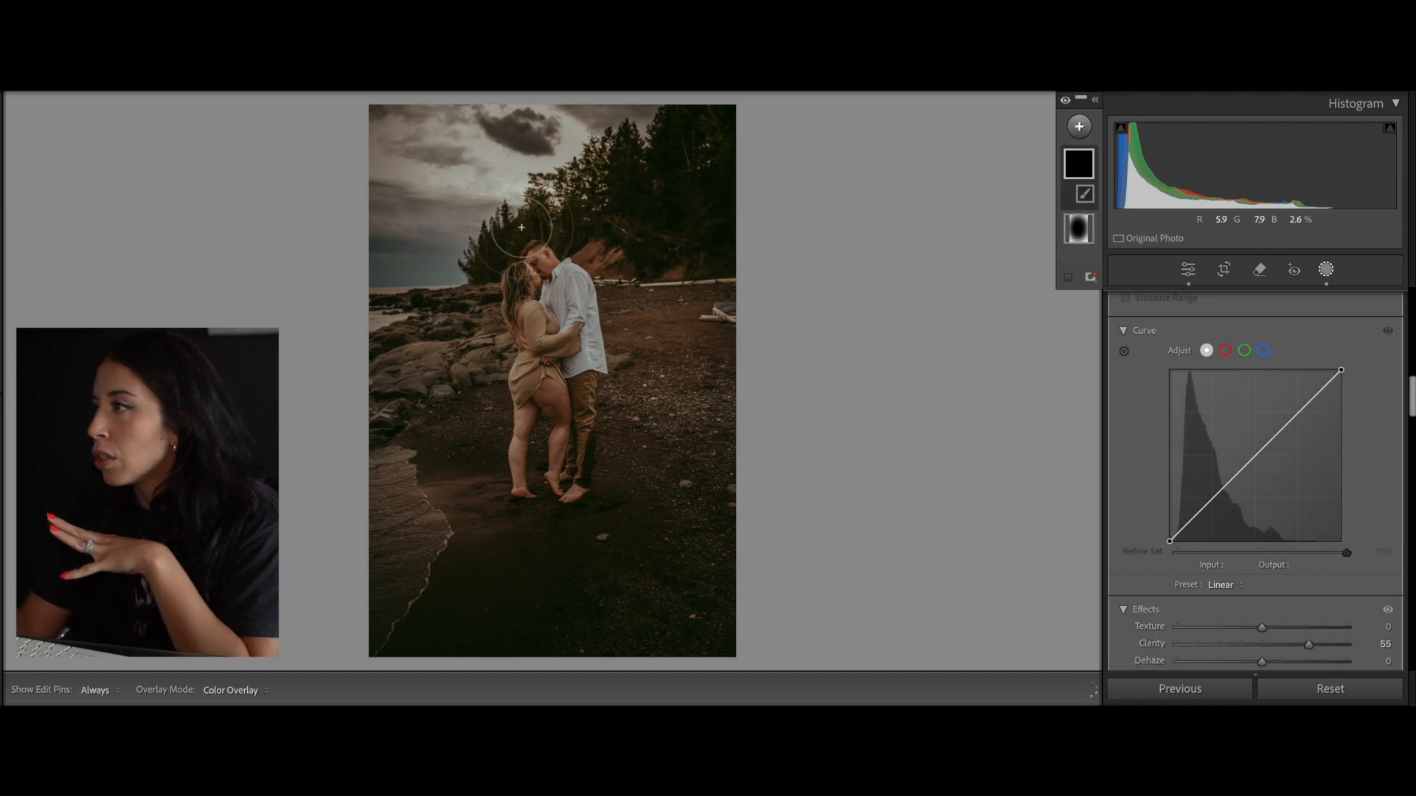
pyautogui.moveTo(540, 216)
pyautogui.mouseDown()
pyautogui.moveTo(484, 265)
pyautogui.moveTo(498, 243)
pyautogui.moveTo(606, 197)
pyautogui.mouseUp()
pyautogui.press('h')
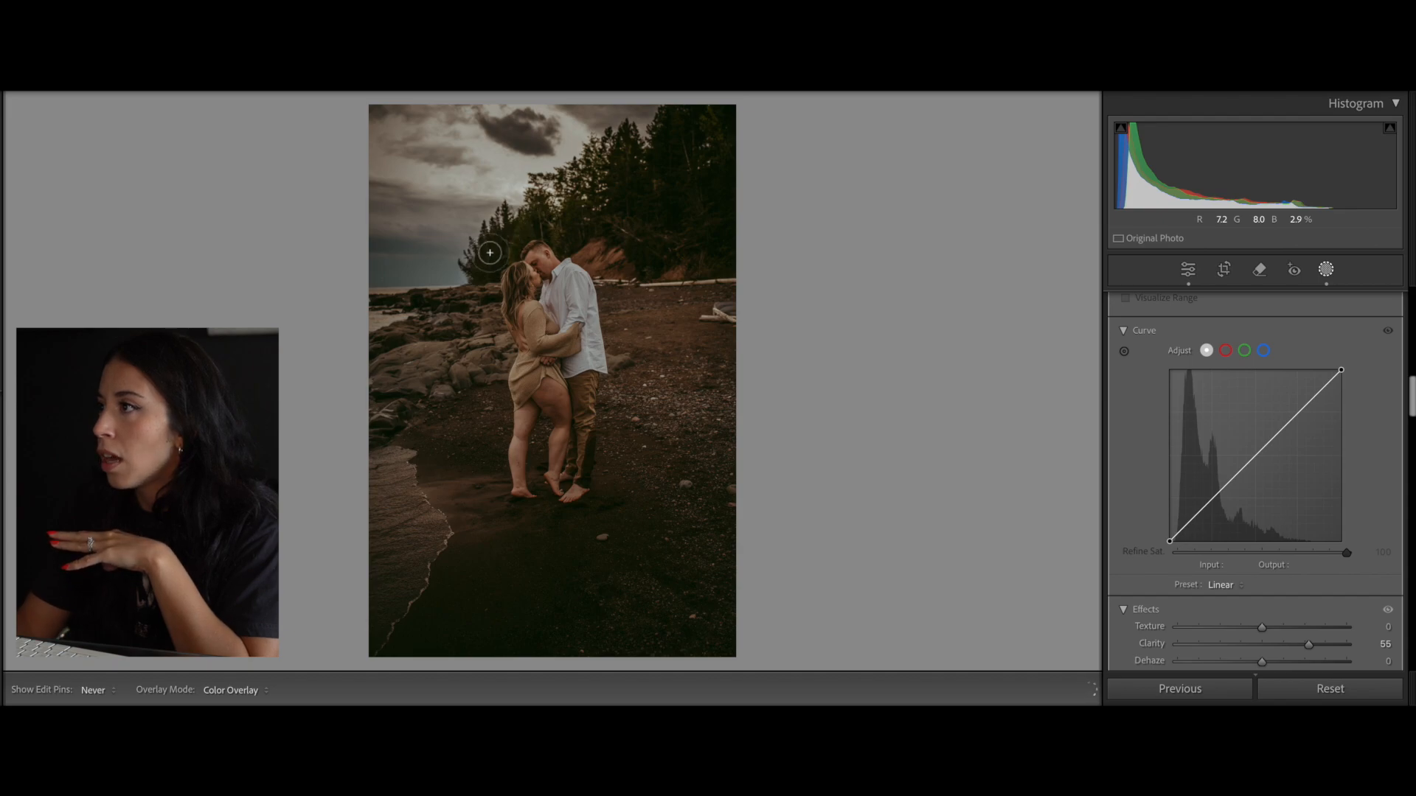
pyautogui.press('h')
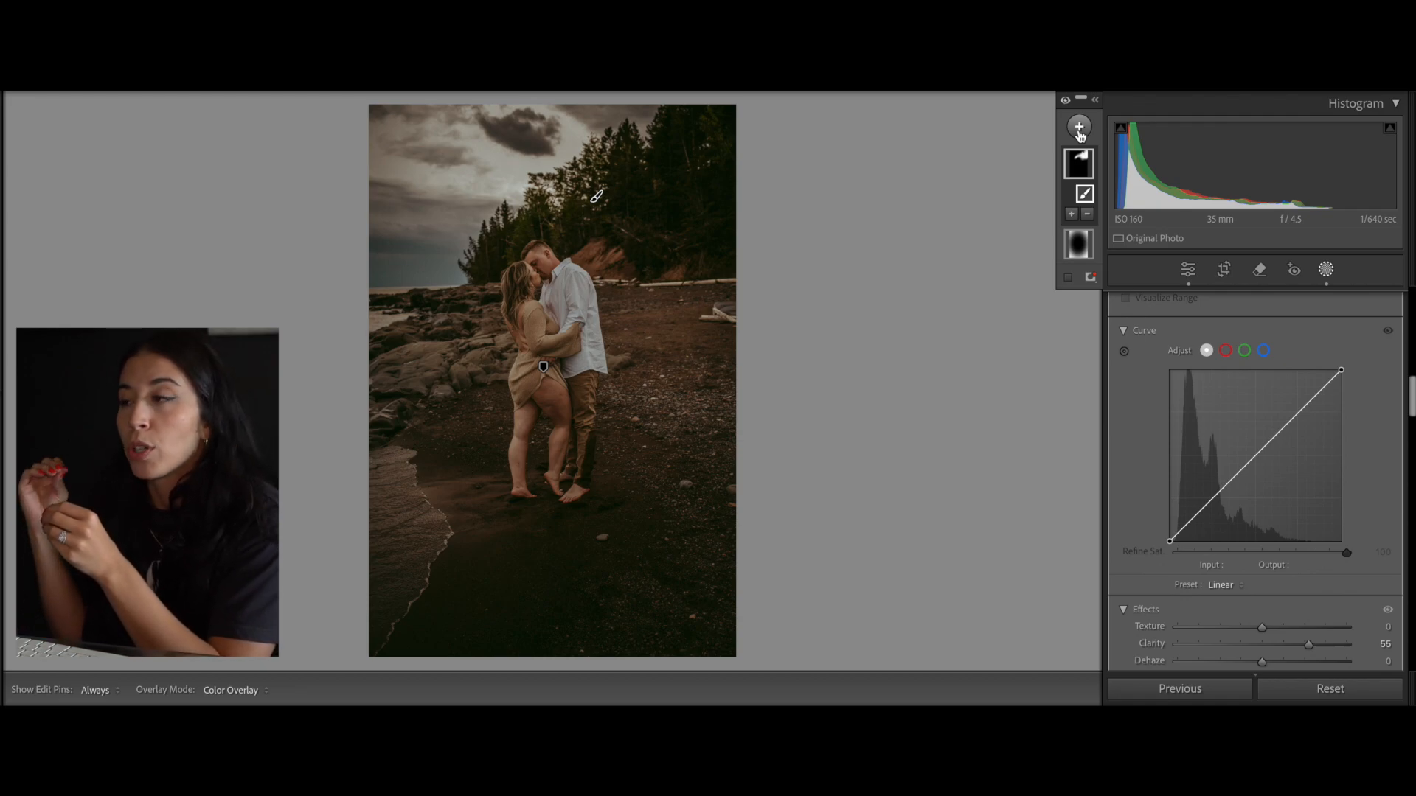
# - Set the tree brush mask's clarity to 57 and sharpness to 62, and check the result on the couple up close
pyautogui.moveTo(1308, 645); pyautogui.dragTo(1311, 646)
pyautogui.scroll(-10, 1278, 565)
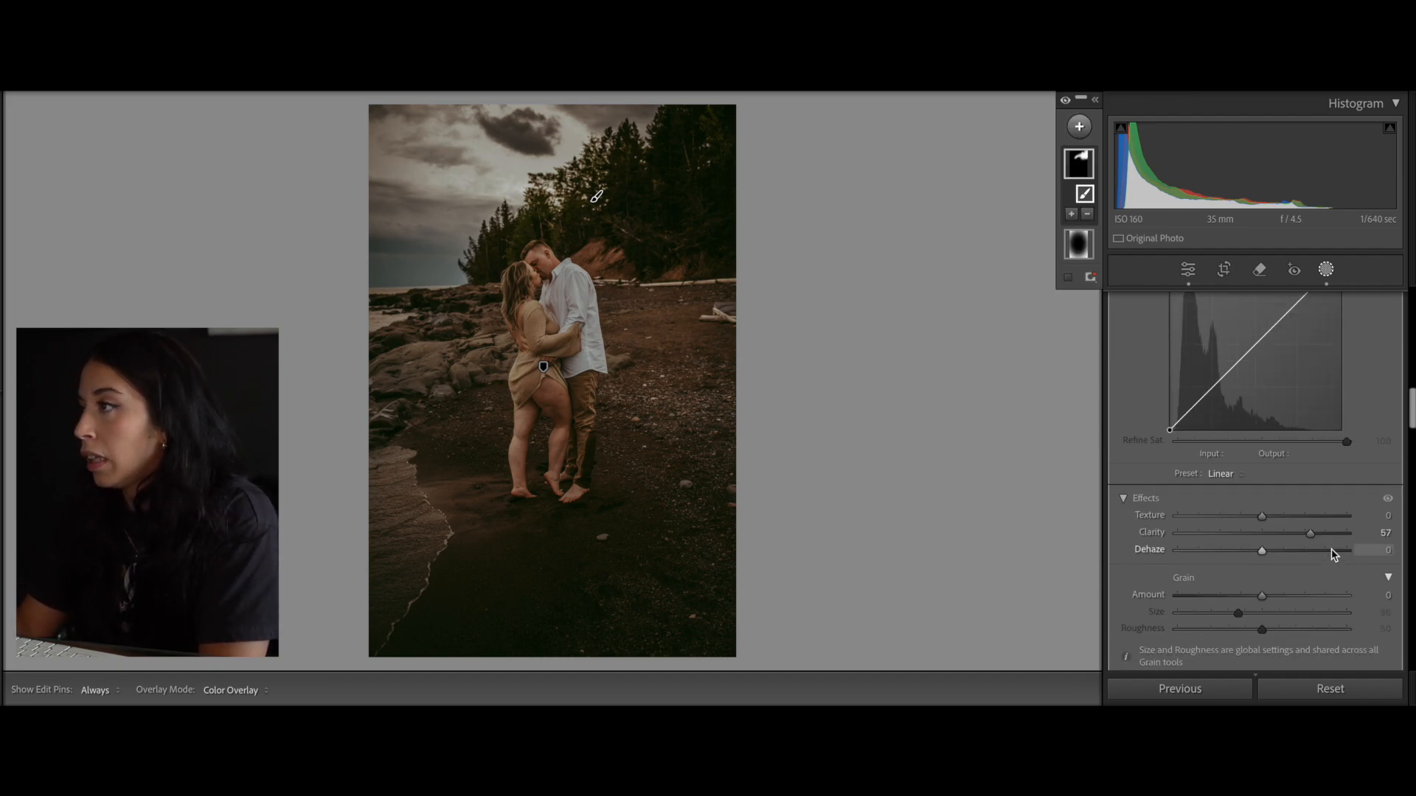
pyautogui.moveTo(1261, 381); pyautogui.dragTo(1312, 388)
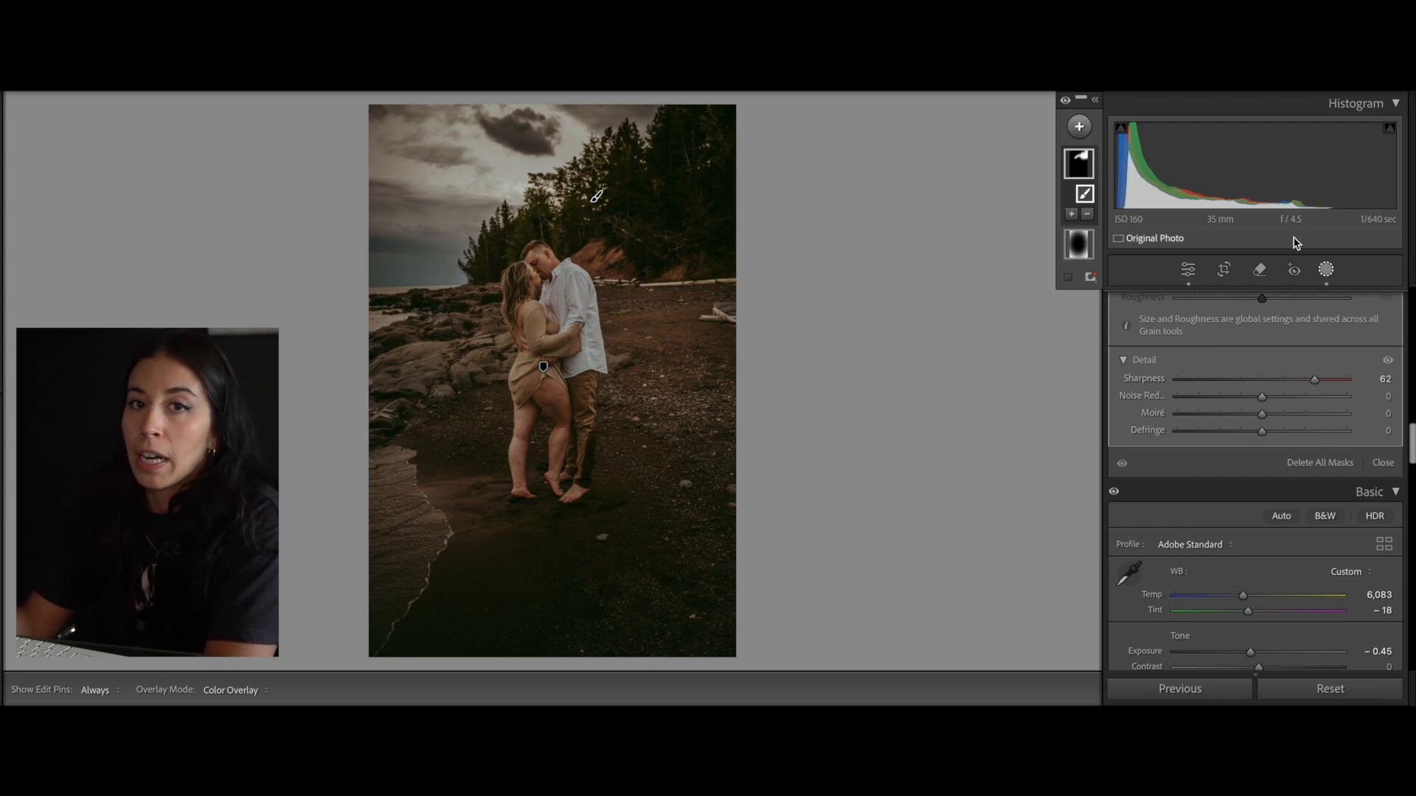
pyautogui.click(1325, 270)
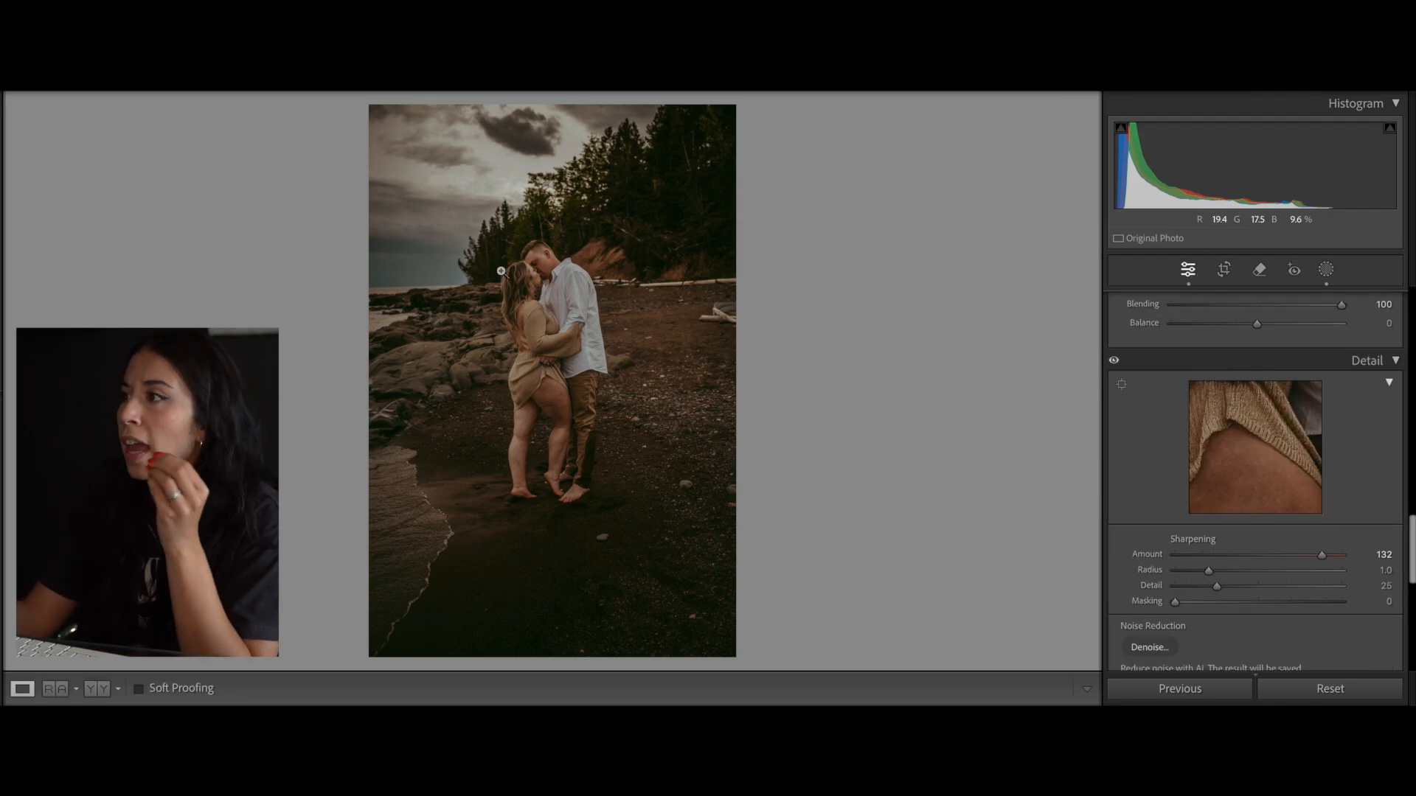
pyautogui.click(534, 251)
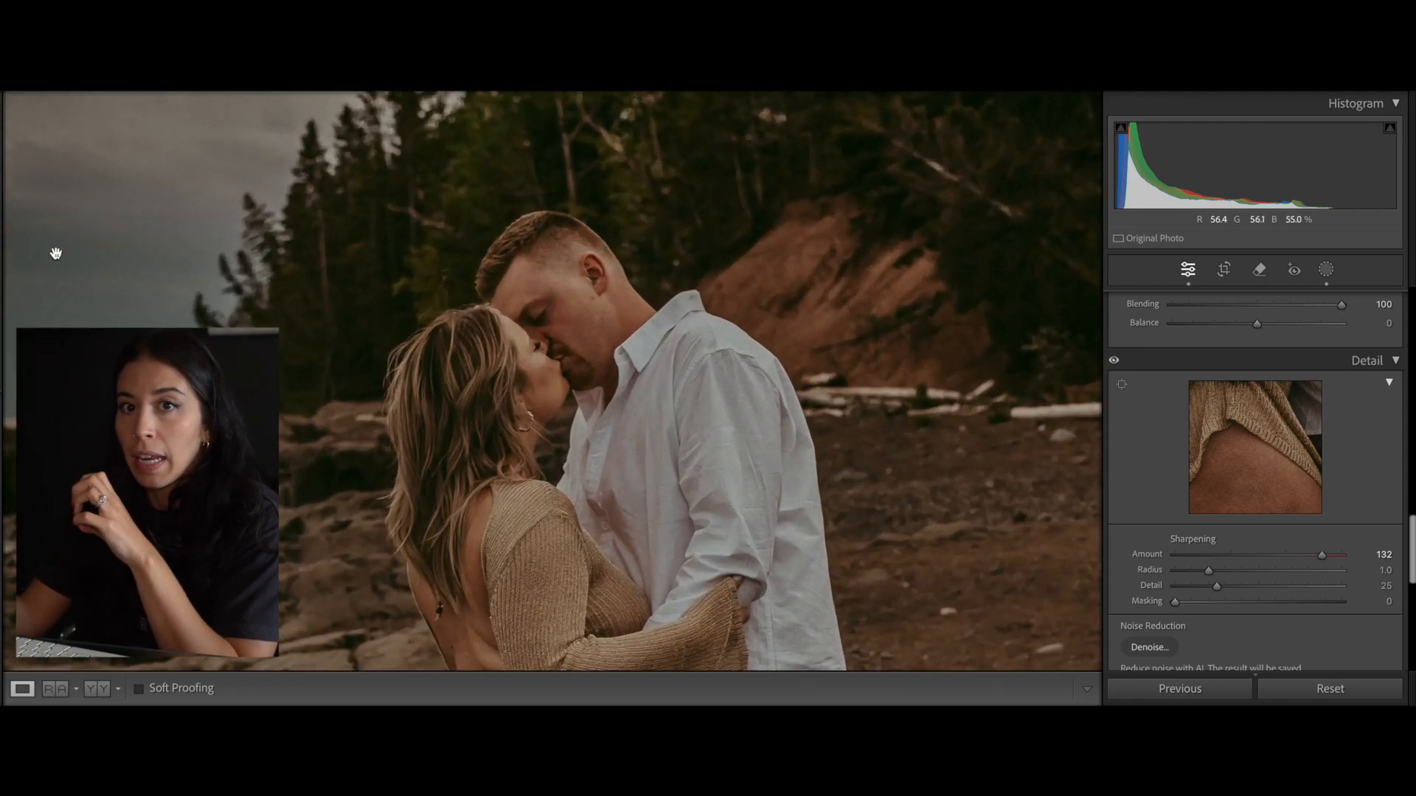
pyautogui.click(535, 255)
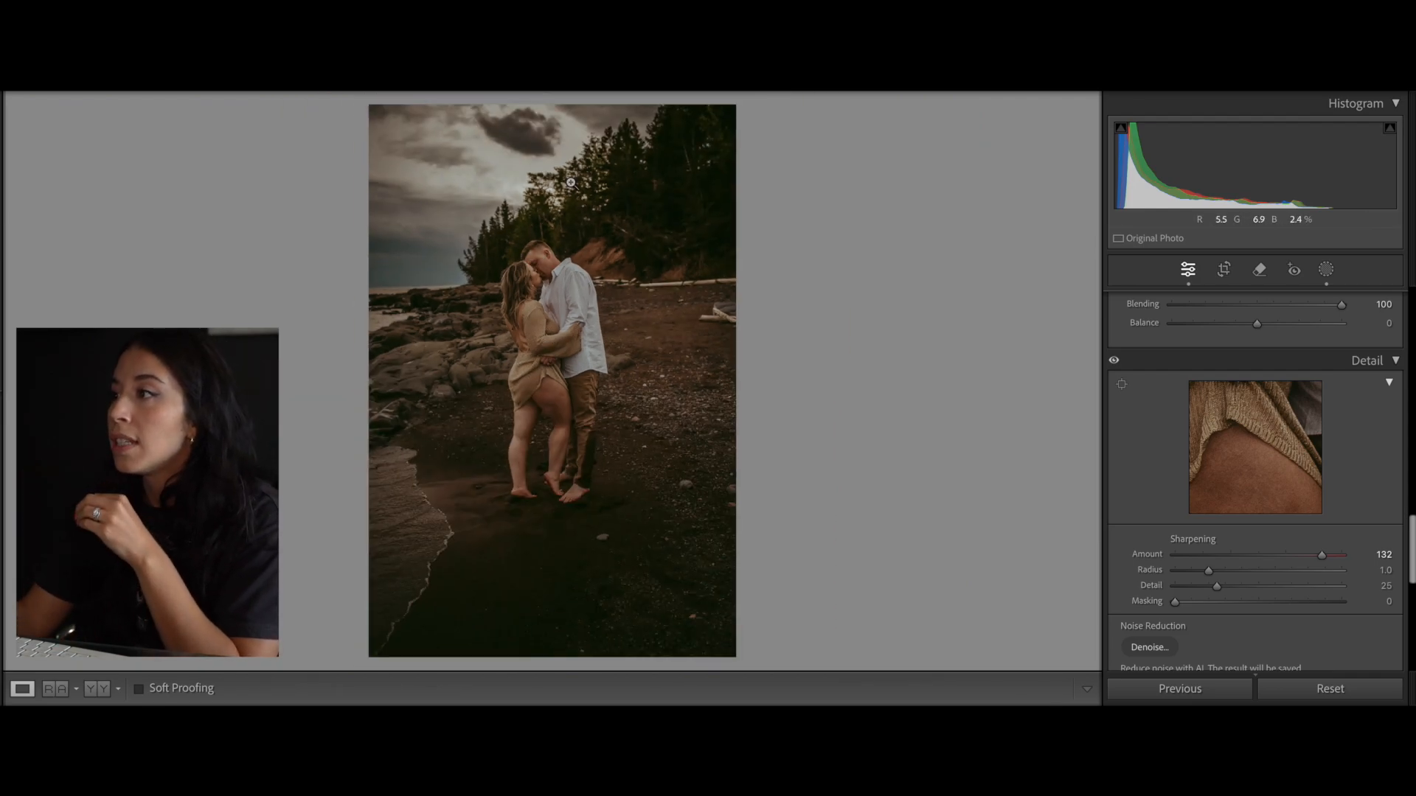
# - Create a new brush mask and set its clarity to 53
pyautogui.click(1326, 270)
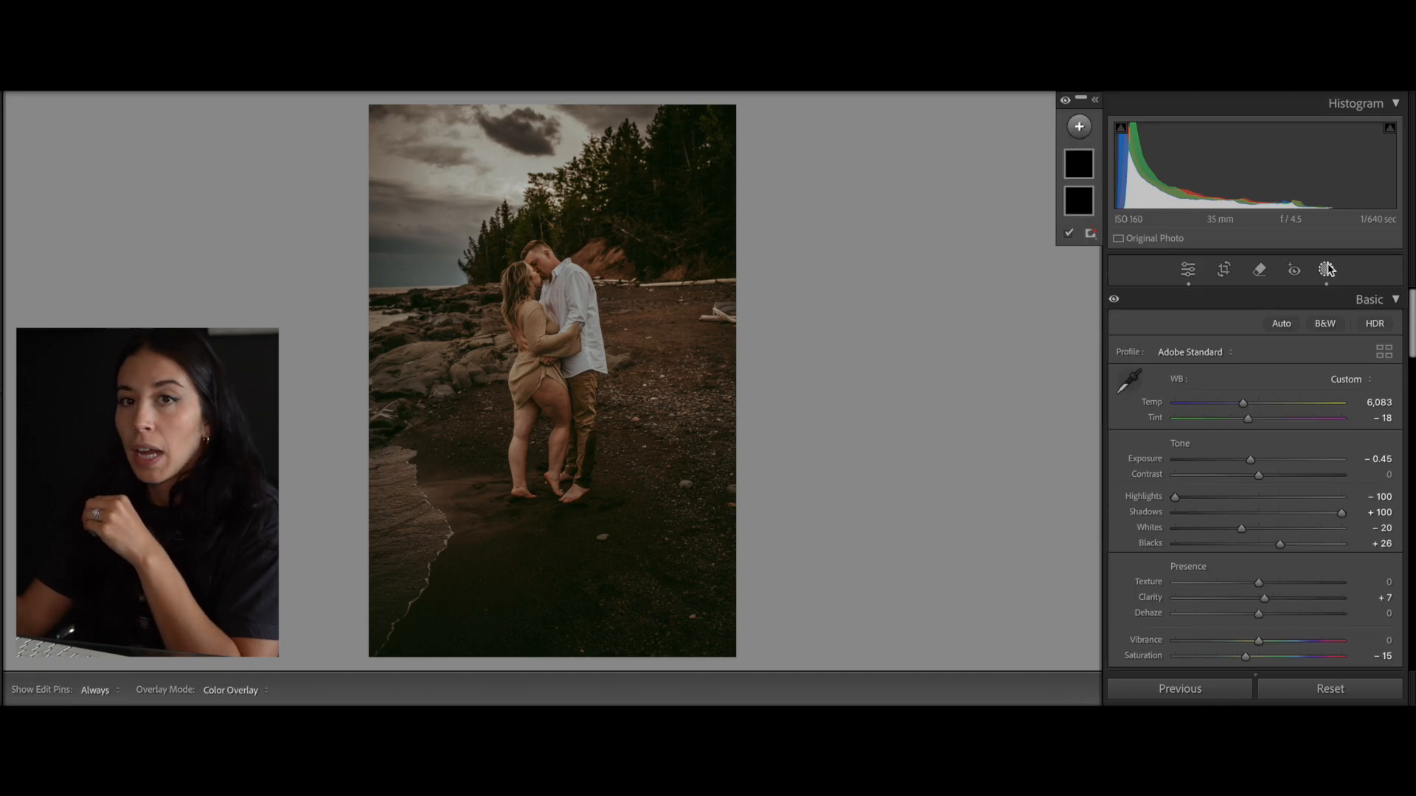
pyautogui.click(1079, 126)
pyautogui.click(1090, 276)
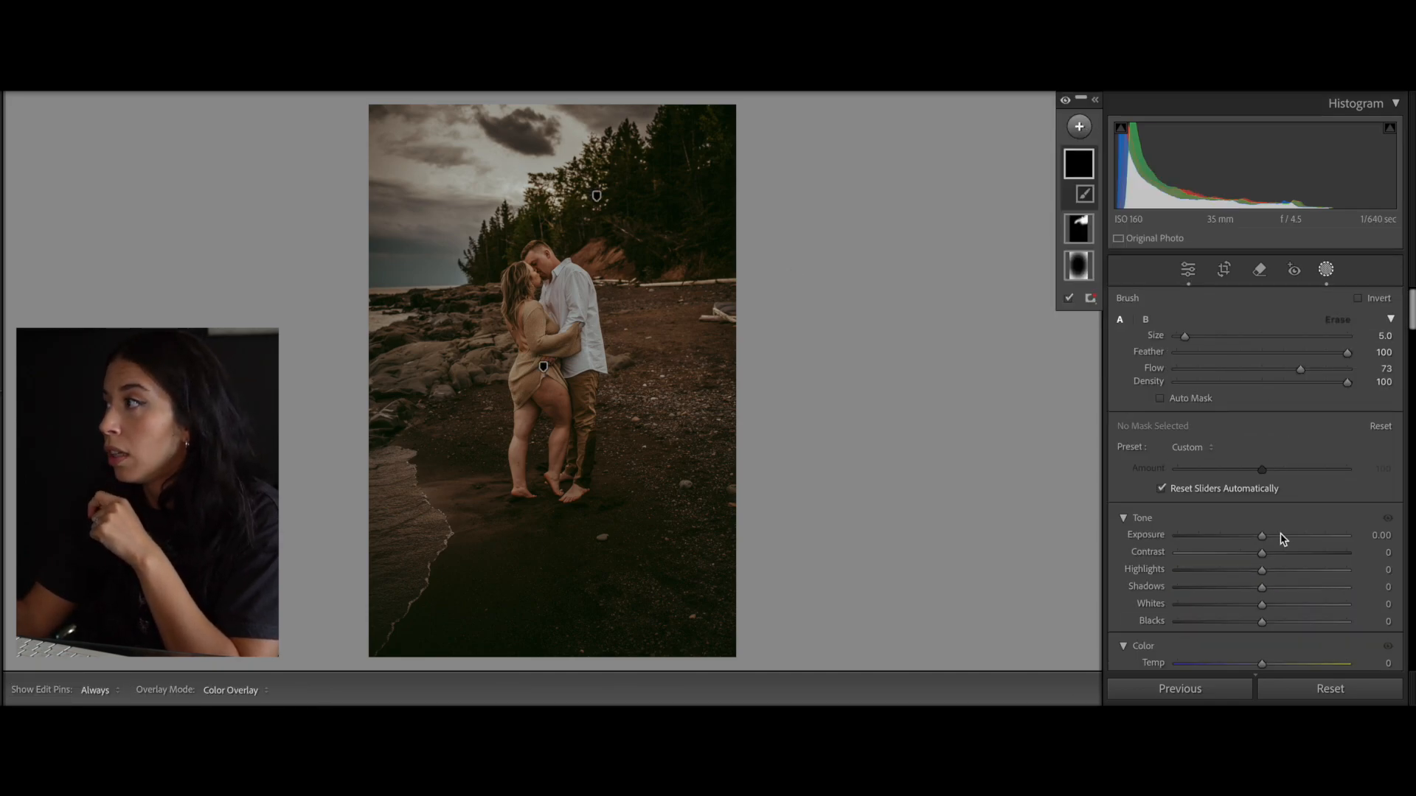
pyautogui.scroll(-8, 1282, 539)
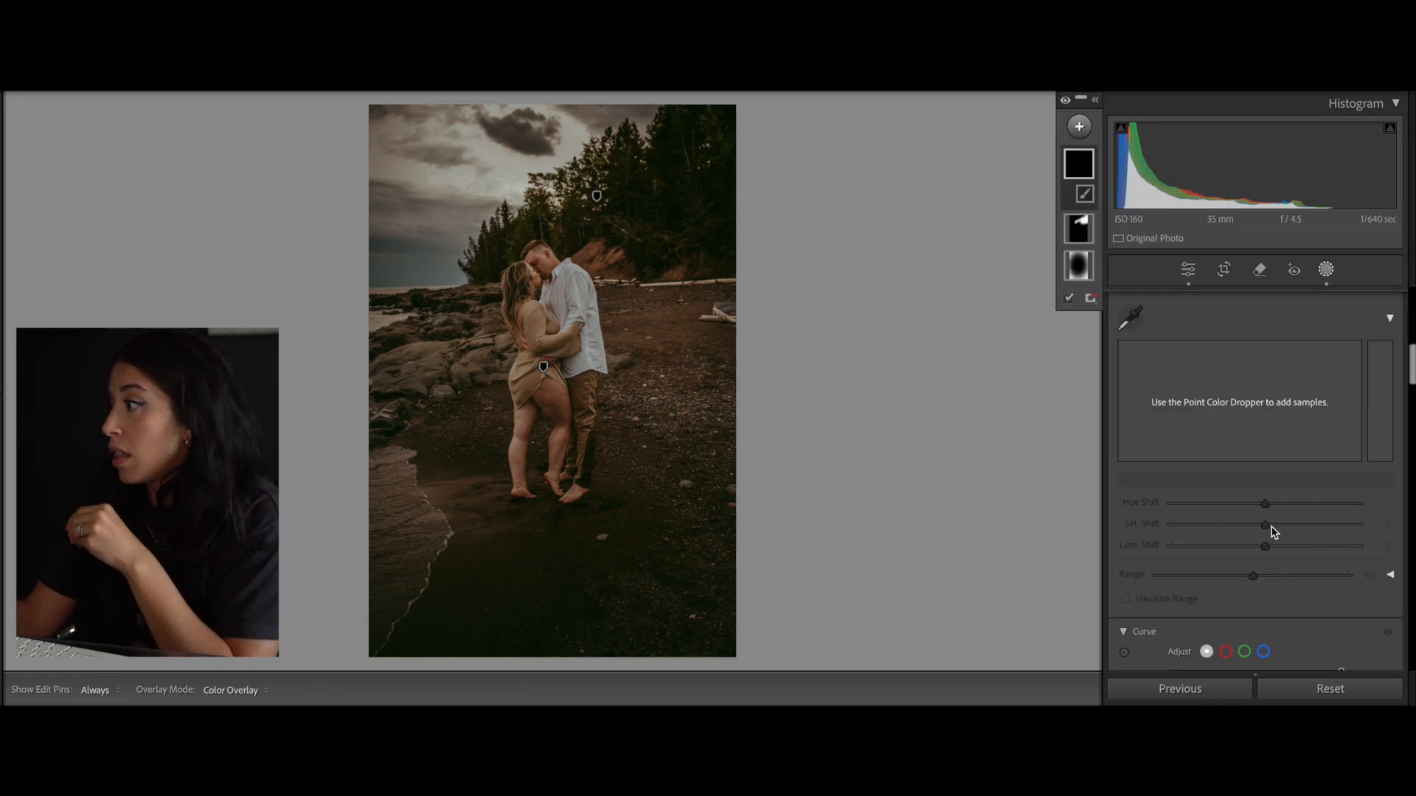
pyautogui.scroll(-5, 1267, 533)
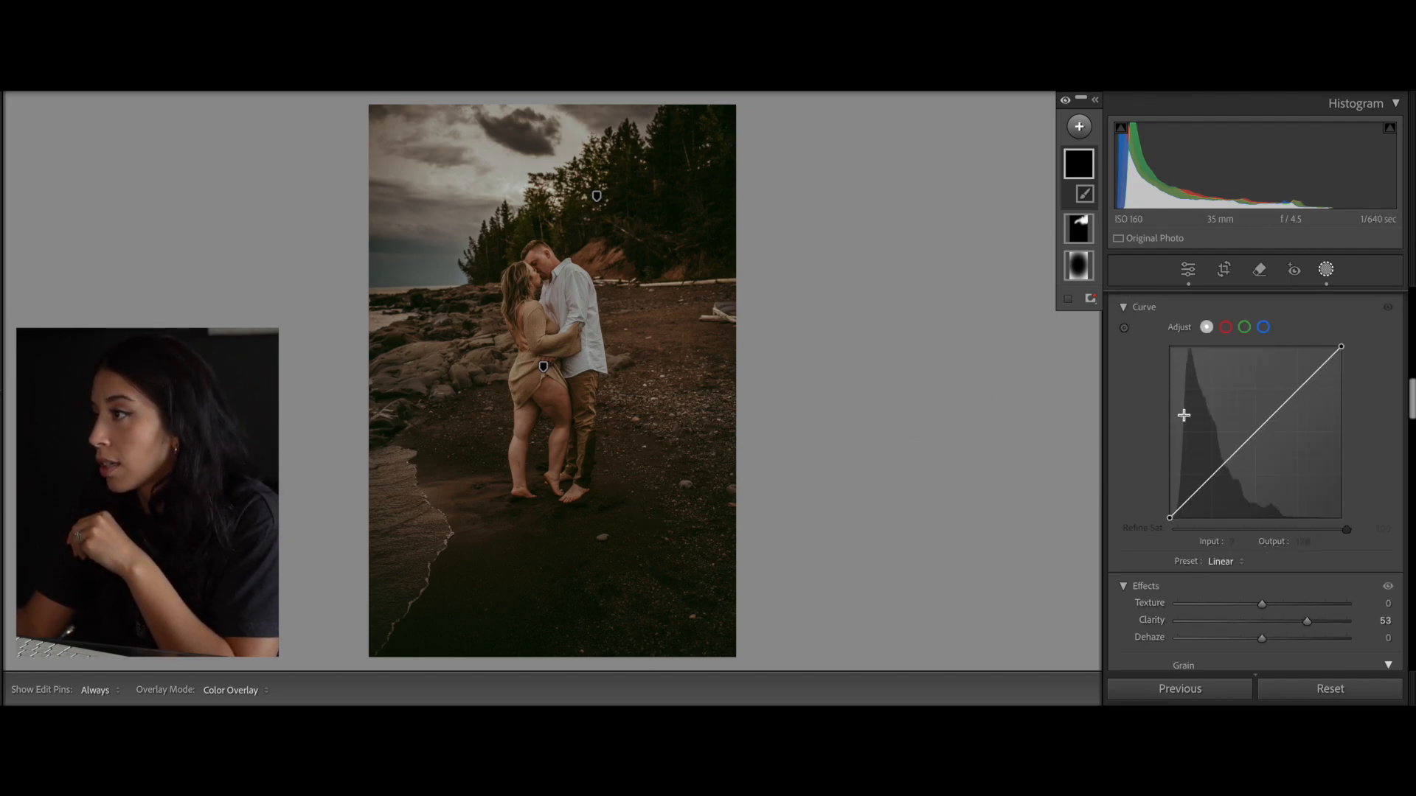
# - Paint the clarity brush mask over the rocks, water and beach around the couple, reducing the brush size to 12 along the way
pyautogui.scroll(12, 1227, 466)
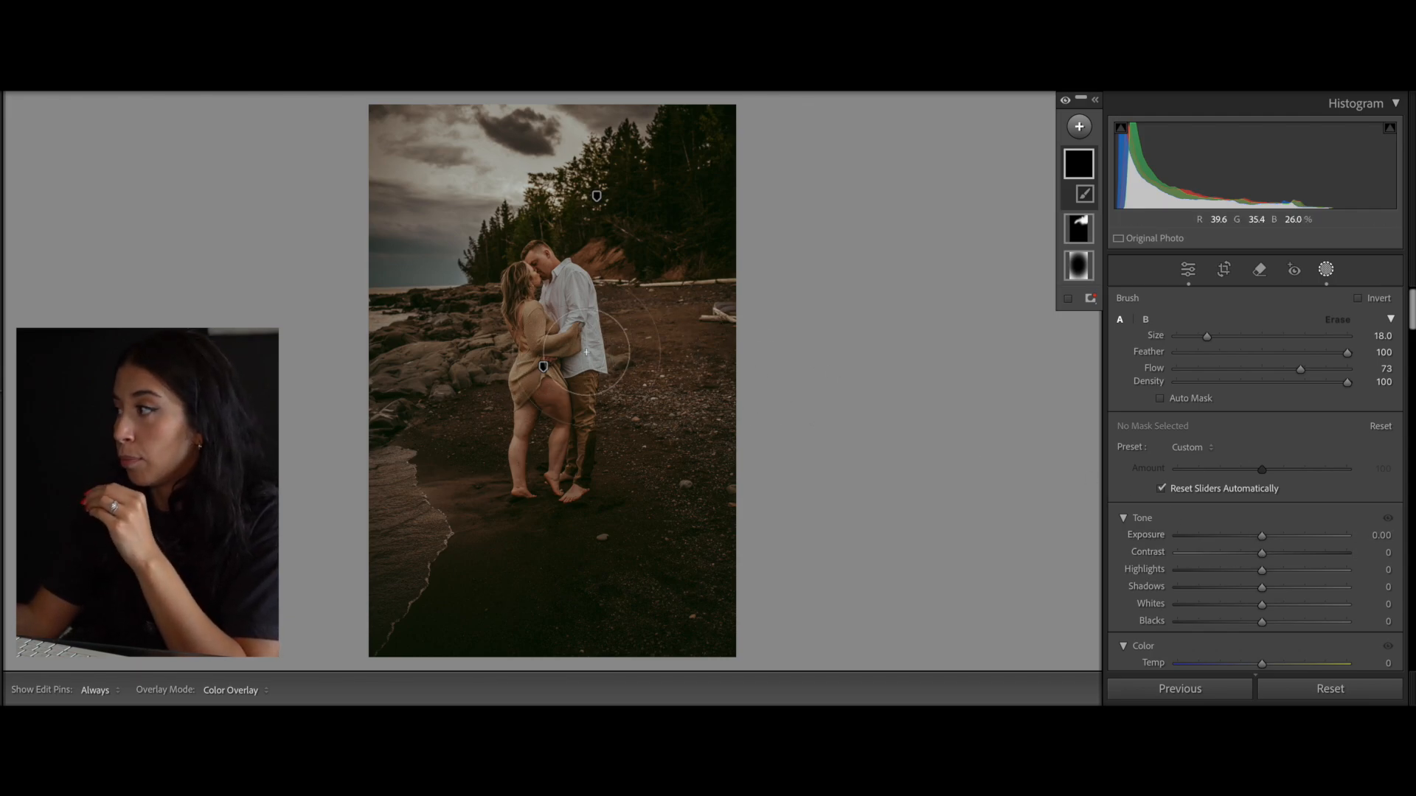
pyautogui.scroll(-4, 652, 354)
pyautogui.moveTo(649, 360)
pyautogui.mouseDown()
pyautogui.moveTo(620, 308)
pyautogui.moveTo(737, 319)
pyautogui.moveTo(672, 340)
pyautogui.moveTo(674, 438)
pyautogui.moveTo(651, 438)
pyautogui.moveTo(639, 405)
pyautogui.moveTo(654, 448)
pyautogui.moveTo(697, 443)
pyautogui.moveTo(716, 564)
pyautogui.moveTo(648, 542)
pyautogui.moveTo(568, 575)
pyautogui.moveTo(554, 616)
pyautogui.moveTo(509, 641)
pyautogui.moveTo(460, 525)
pyautogui.moveTo(446, 382)
pyautogui.moveTo(424, 667)
pyautogui.moveTo(380, 628)
pyautogui.moveTo(366, 505)
pyautogui.mouseUp()
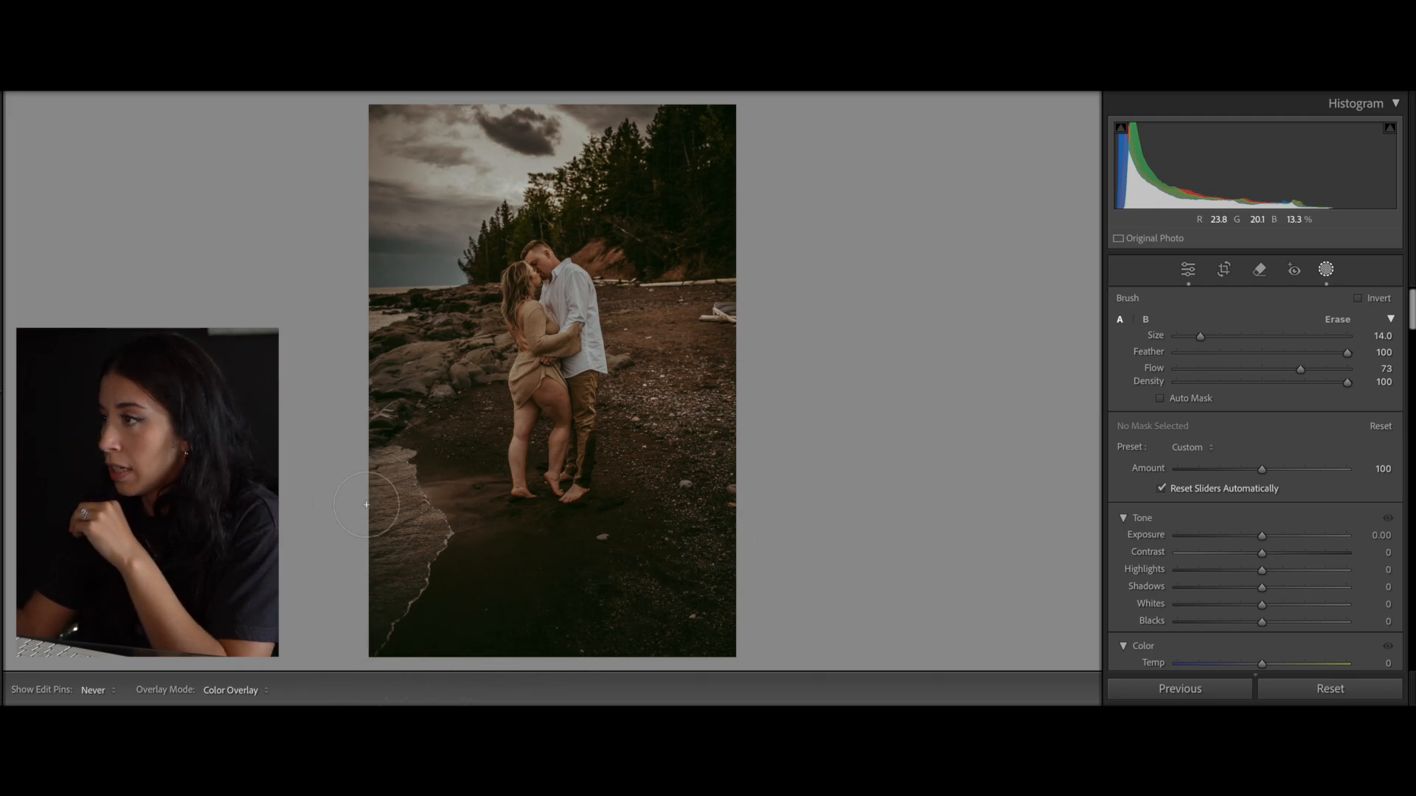
pyautogui.moveTo(321, 546)
pyautogui.mouseDown()
pyautogui.moveTo(417, 542)
pyautogui.moveTo(449, 443)
pyautogui.moveTo(484, 402)
pyautogui.moveTo(451, 523)
pyautogui.moveTo(450, 507)
pyautogui.moveTo(494, 568)
pyautogui.moveTo(589, 533)
pyautogui.moveTo(648, 439)
pyautogui.mouseUp()
pyautogui.scroll(-2, 457, 436)
# - Create another brush mask and set its exposure to −0.30
pyautogui.click(1079, 126)
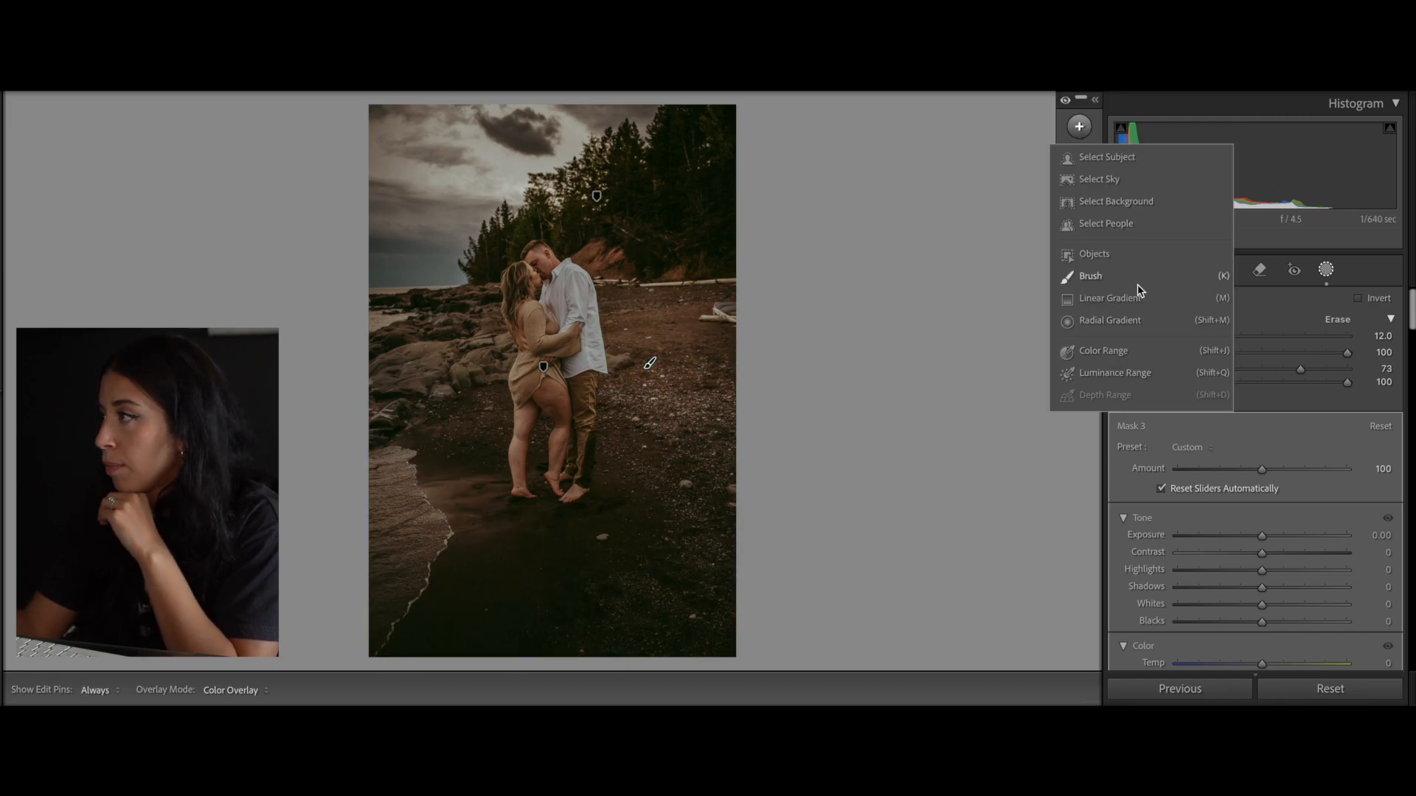
pyautogui.click(1136, 274)
pyautogui.moveTo(1261, 539); pyautogui.dragTo(1258, 544)
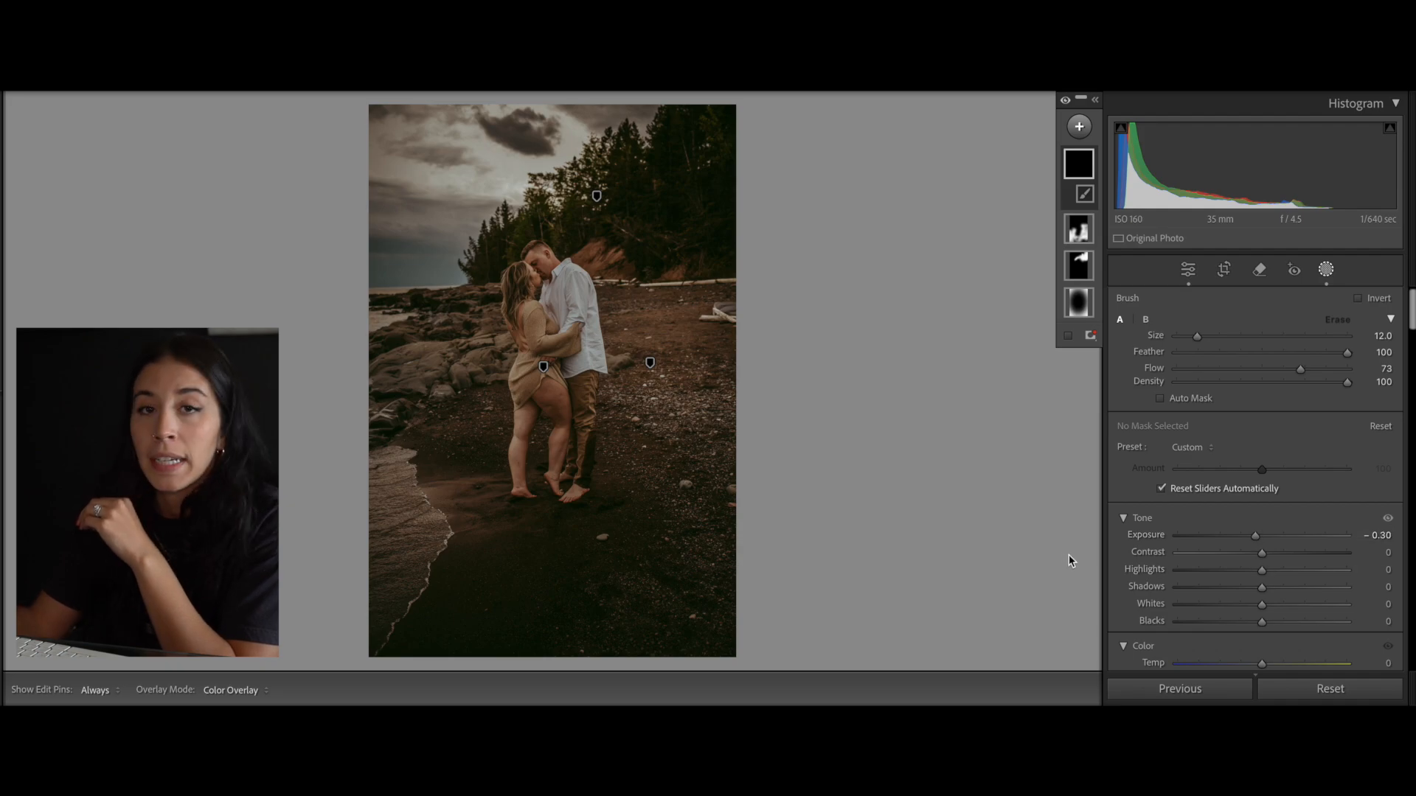
# - Paint the darkening mask over the beach beside the man with a size 9 brush, set its exposure to −0.32 and close masking
pyautogui.scroll(-3, 631, 327)
pyautogui.moveTo(629, 322)
pyautogui.mouseDown()
pyautogui.moveTo(623, 353)
pyautogui.moveTo(620, 309)
pyautogui.moveTo(719, 313)
pyautogui.moveTo(678, 302)
pyautogui.moveTo(691, 348)
pyautogui.moveTo(634, 309)
pyautogui.moveTo(640, 350)
pyautogui.moveTo(615, 414)
pyautogui.moveTo(676, 364)
pyautogui.moveTo(711, 370)
pyautogui.moveTo(750, 336)
pyautogui.mouseUp()
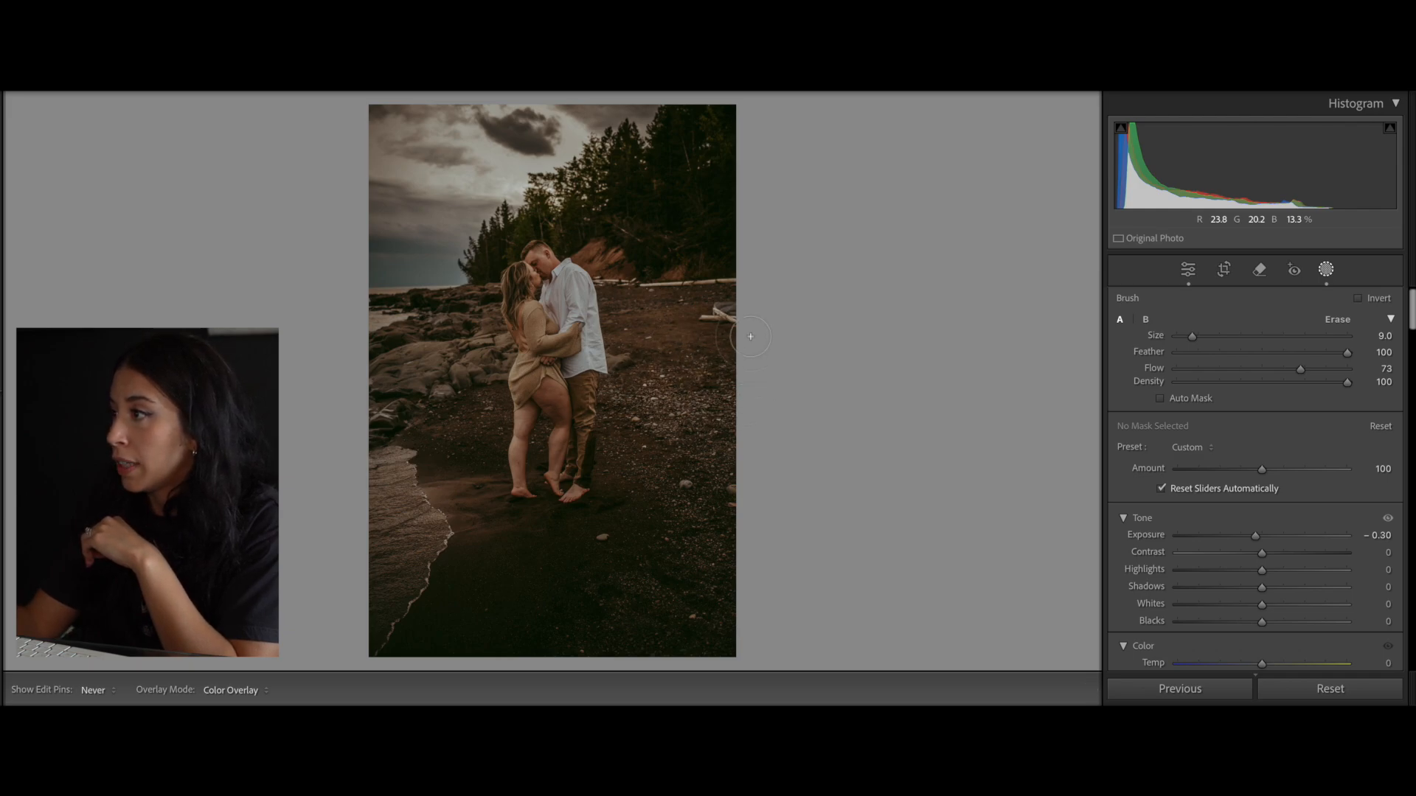
pyautogui.moveTo(677, 389); pyautogui.dragTo(733, 434)
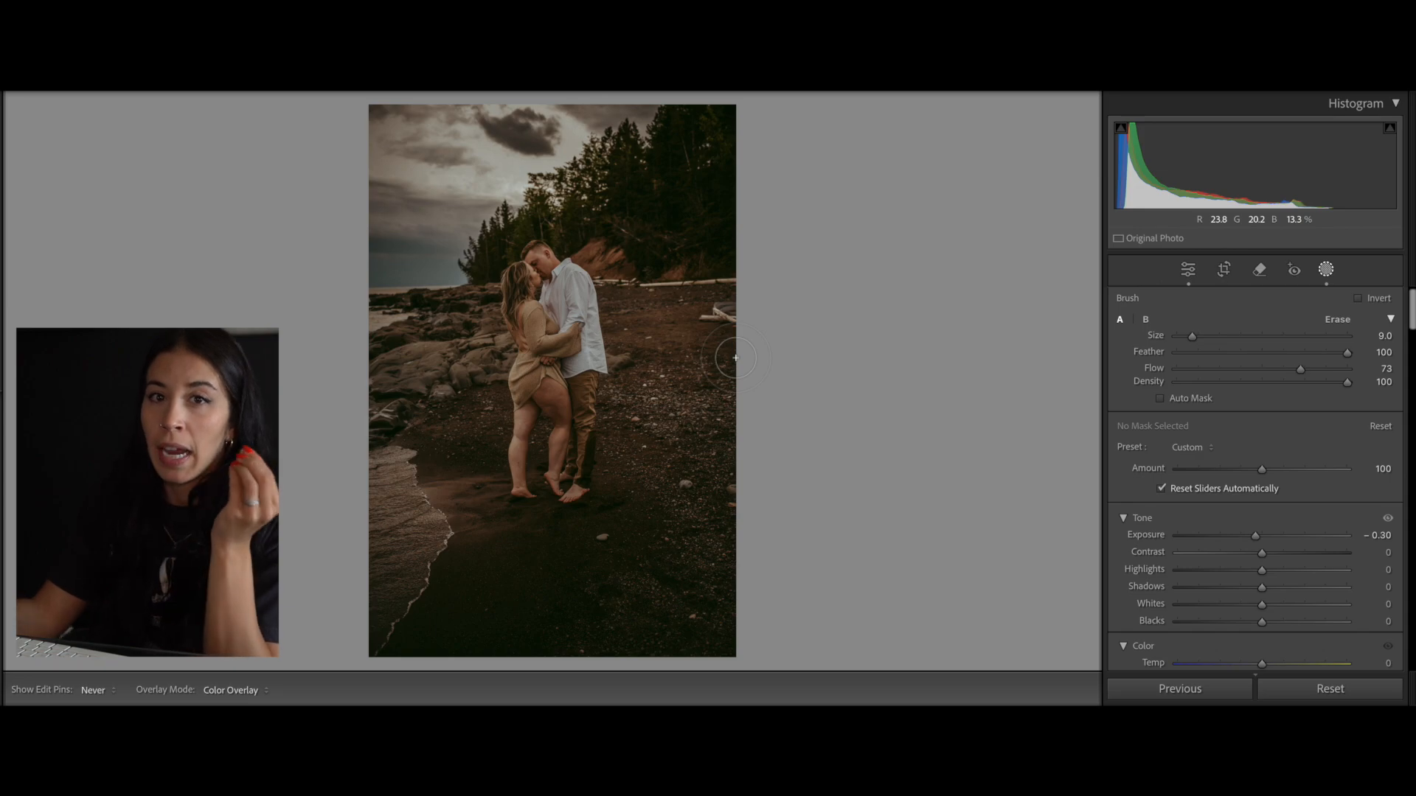
pyautogui.moveTo(735, 358)
pyautogui.mouseDown()
pyautogui.moveTo(632, 302)
pyautogui.moveTo(732, 299)
pyautogui.moveTo(616, 293)
pyautogui.moveTo(643, 386)
pyautogui.moveTo(687, 369)
pyautogui.moveTo(734, 402)
pyautogui.mouseUp()
pyautogui.moveTo(1256, 536); pyautogui.dragTo(1254, 537)
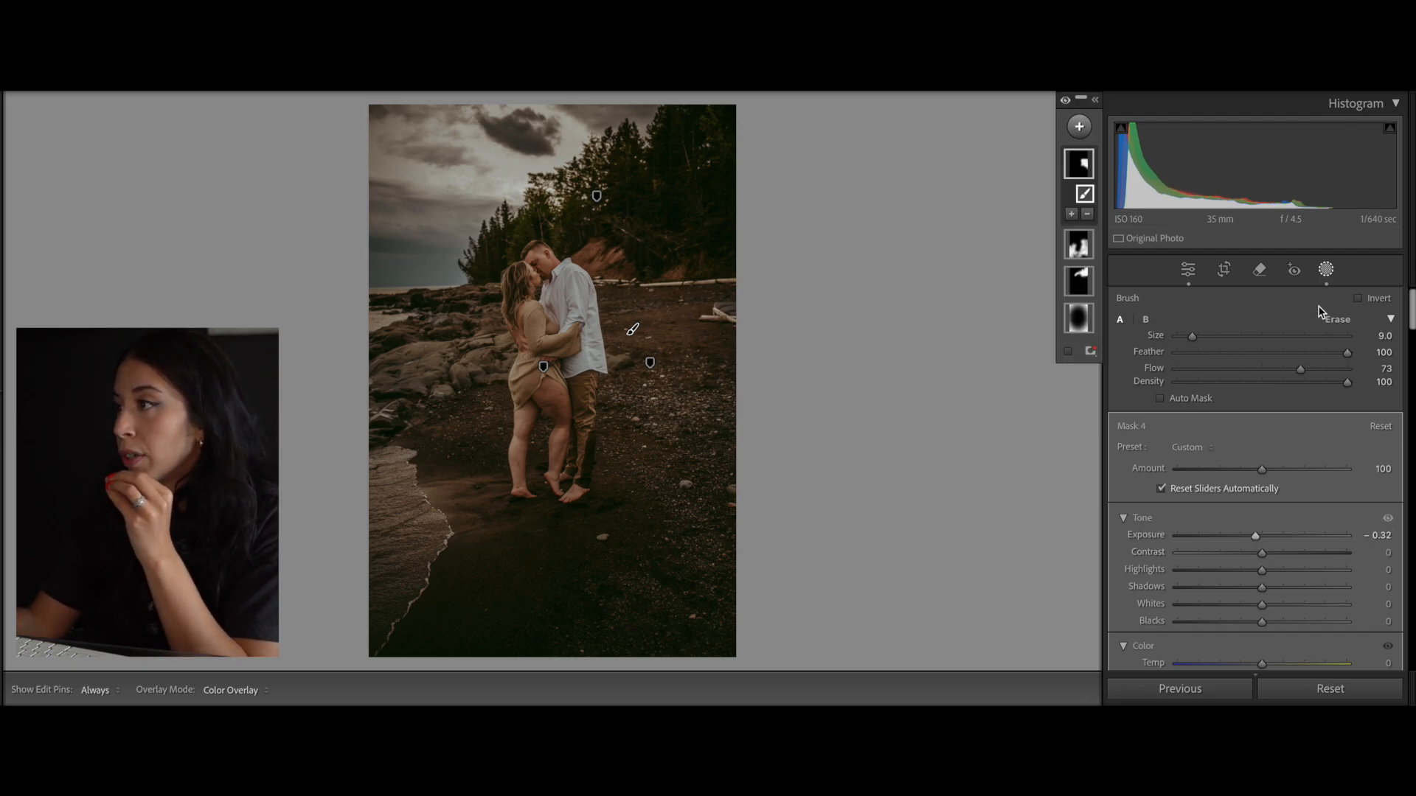
pyautogui.click(1325, 271)
# - Compare the edited photo with its original version several times
pyautogui.press('\\')
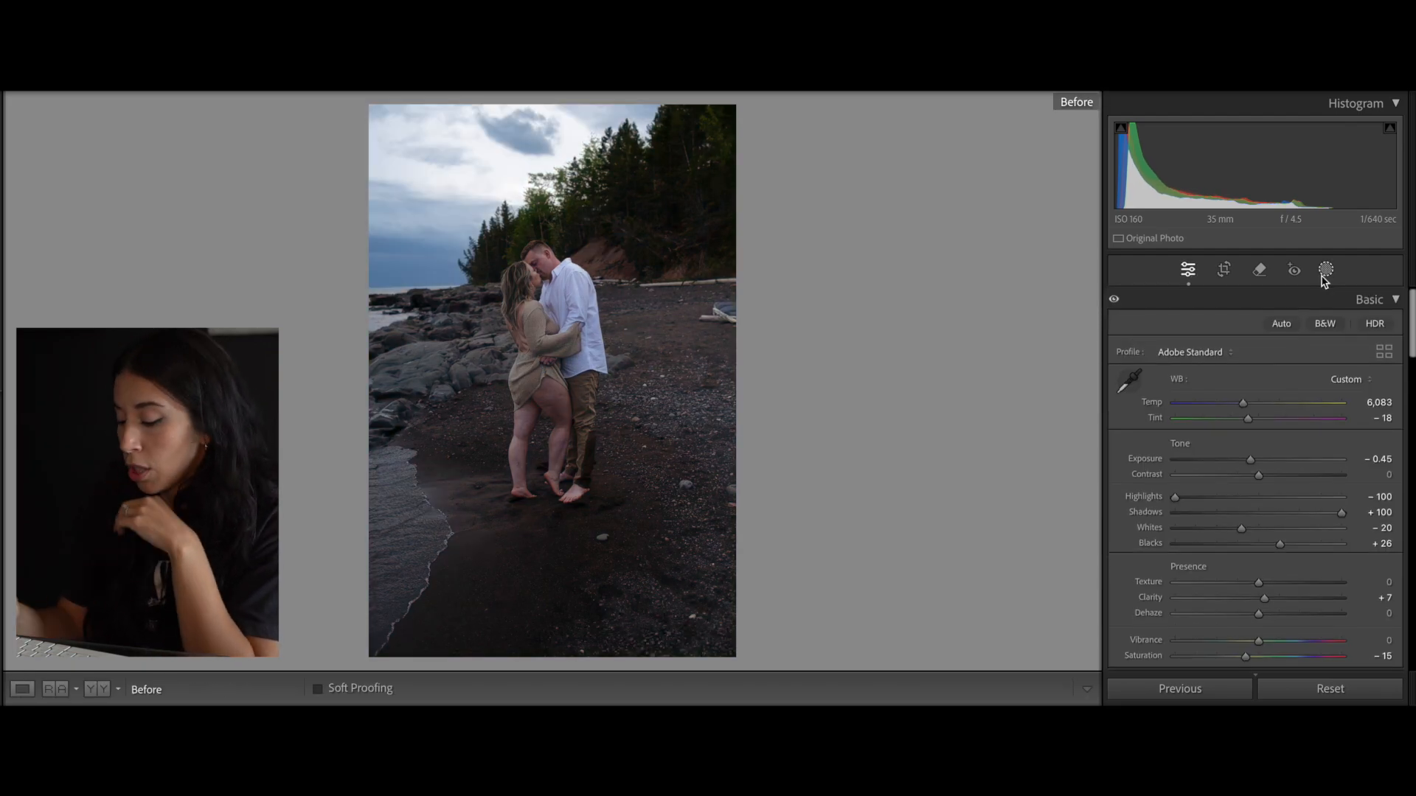
pyautogui.press('\\')
pyautogui.press('\\')
pyautogui.press('\\')
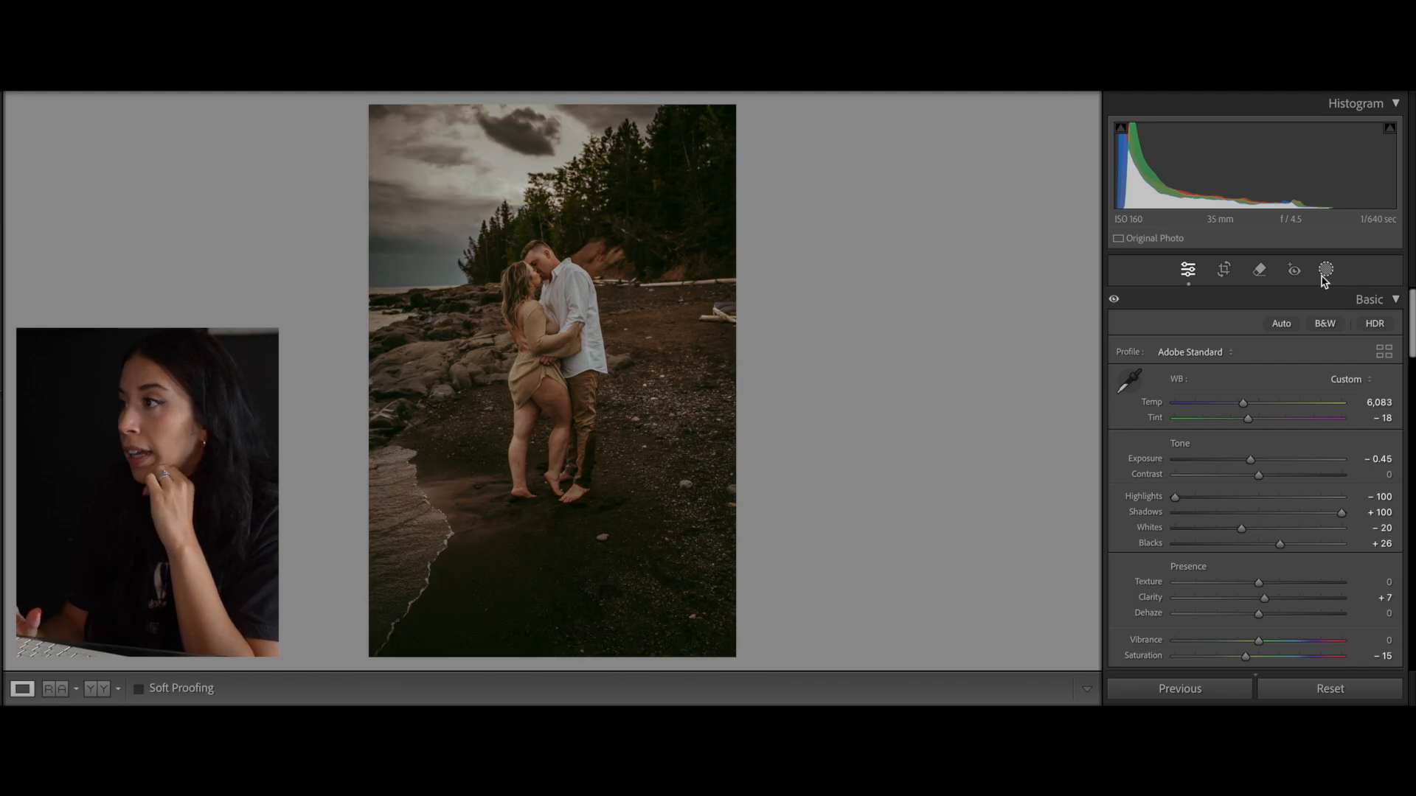
pyautogui.press('\\')
pyautogui.press('\\')
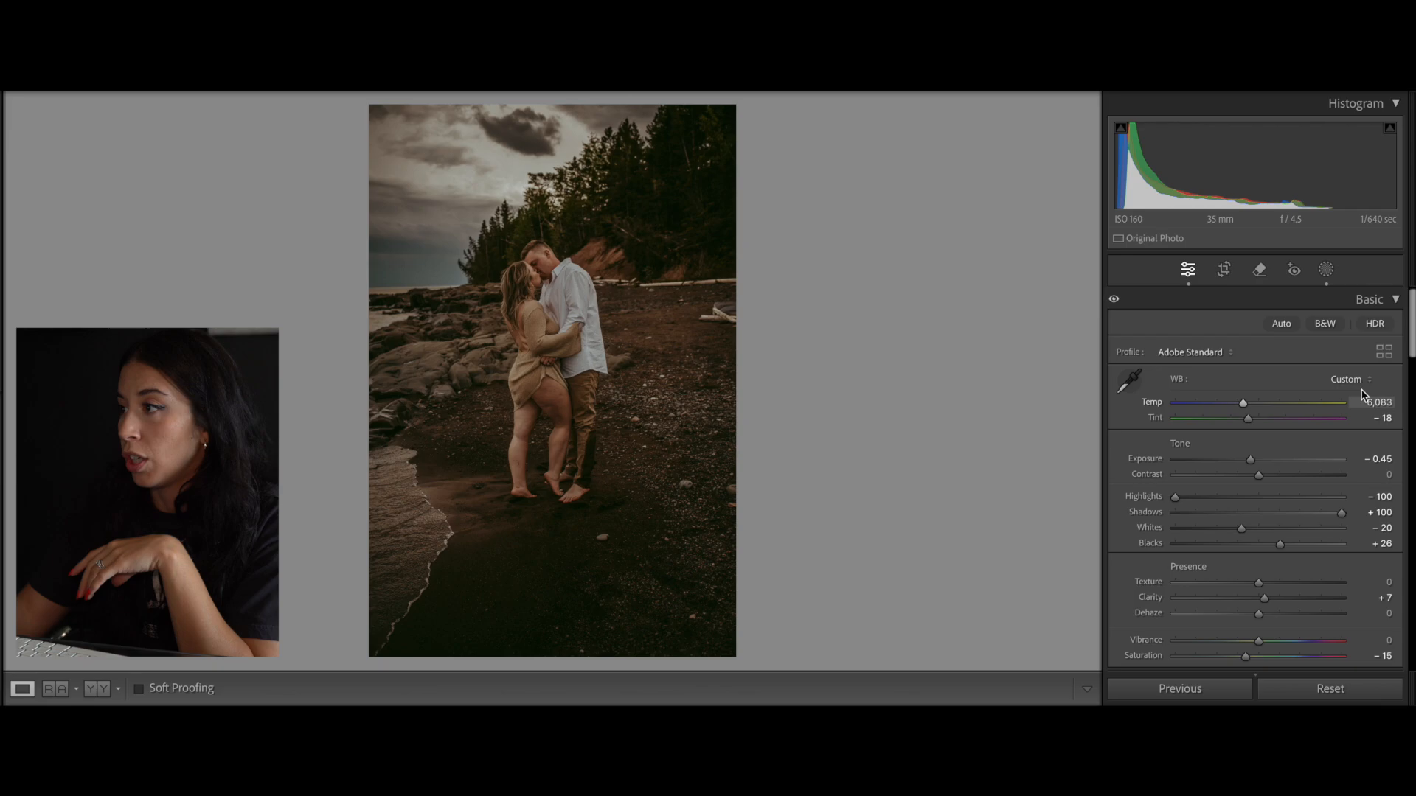
# - Create a new brush mask and set its clarity to 46
pyautogui.click(1325, 270)
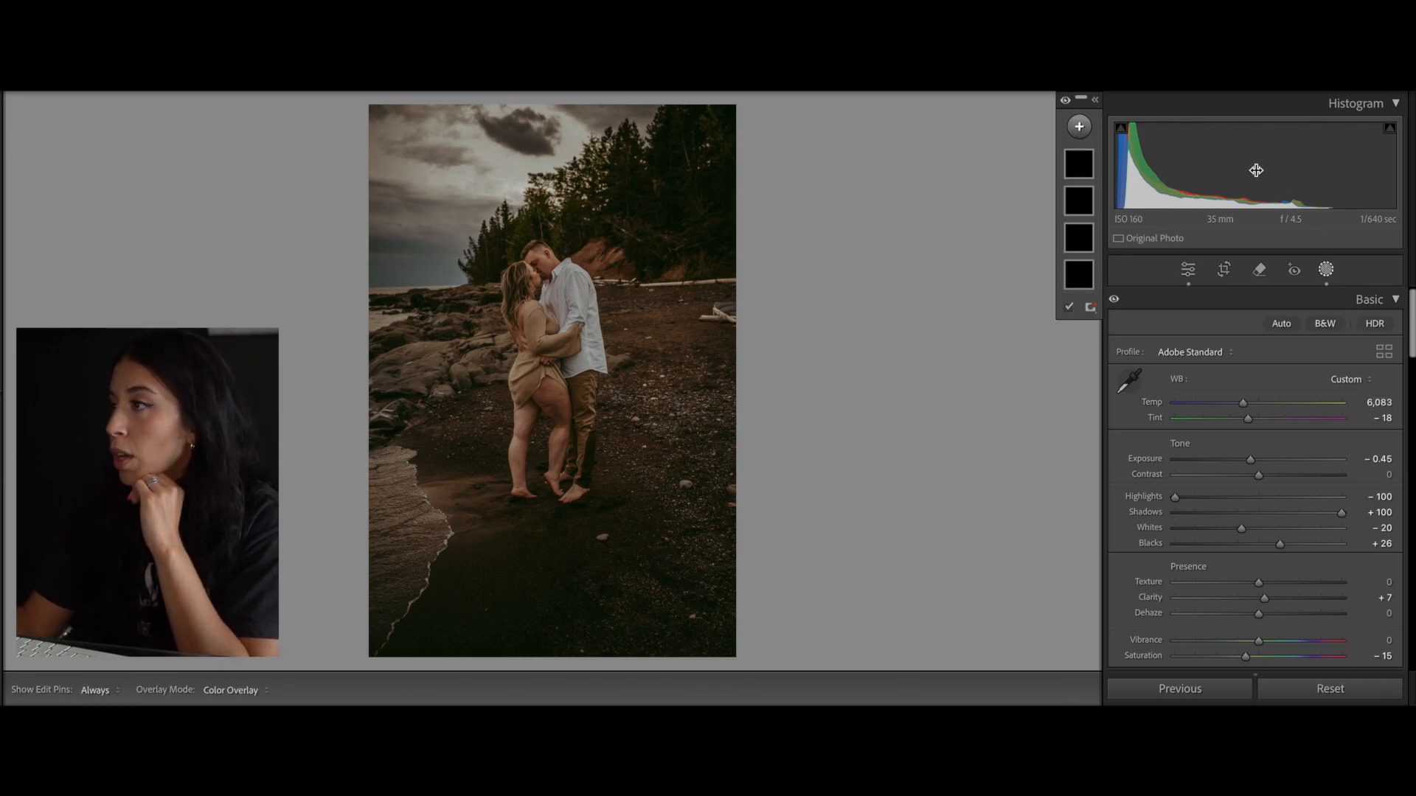
pyautogui.click(1079, 126)
pyautogui.click(1098, 285)
pyautogui.scroll(-8, 1194, 517)
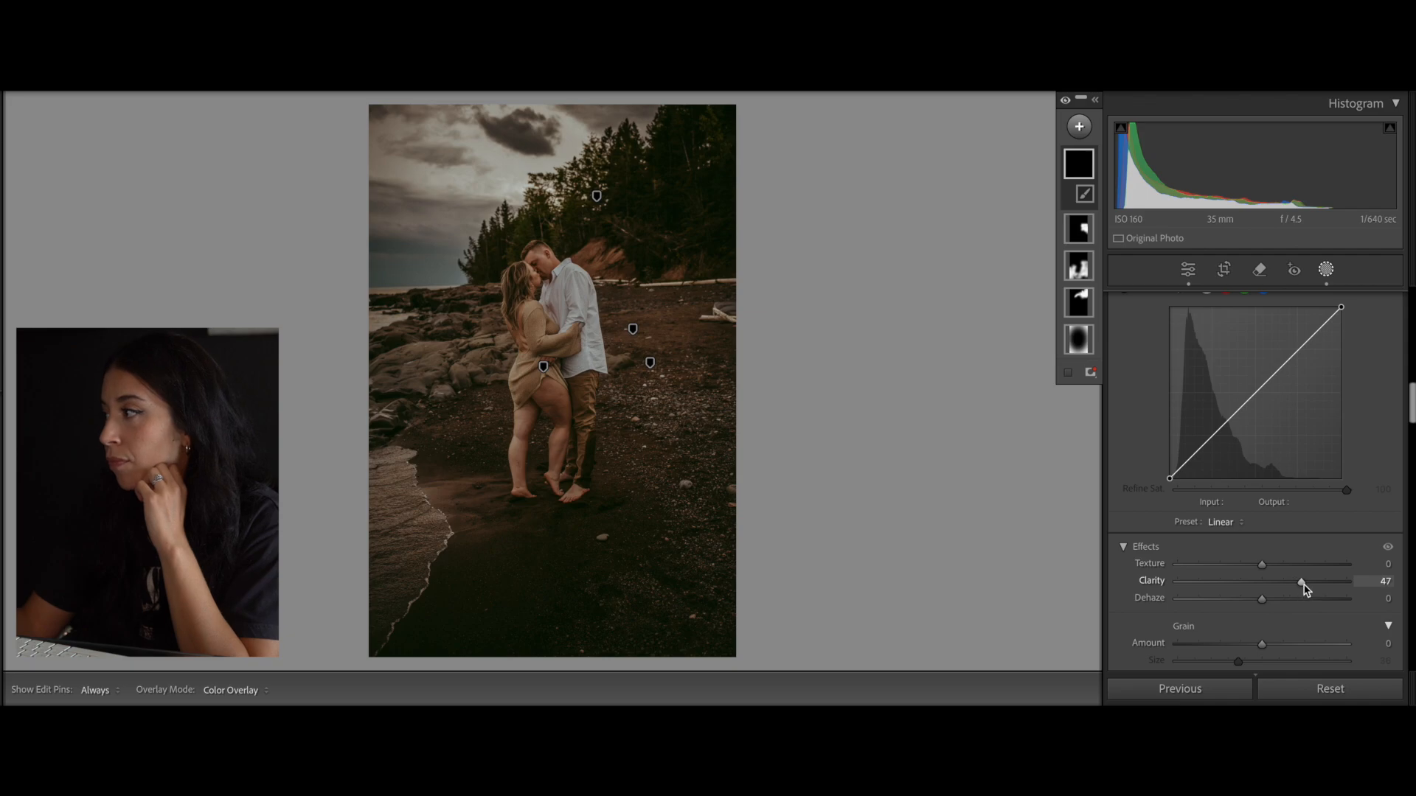
# - Paint the clarity mask over the woman's knitted dress and sleeve up close, toggling the edit pins and reducing the brush size to 6
pyautogui.click(540, 256)
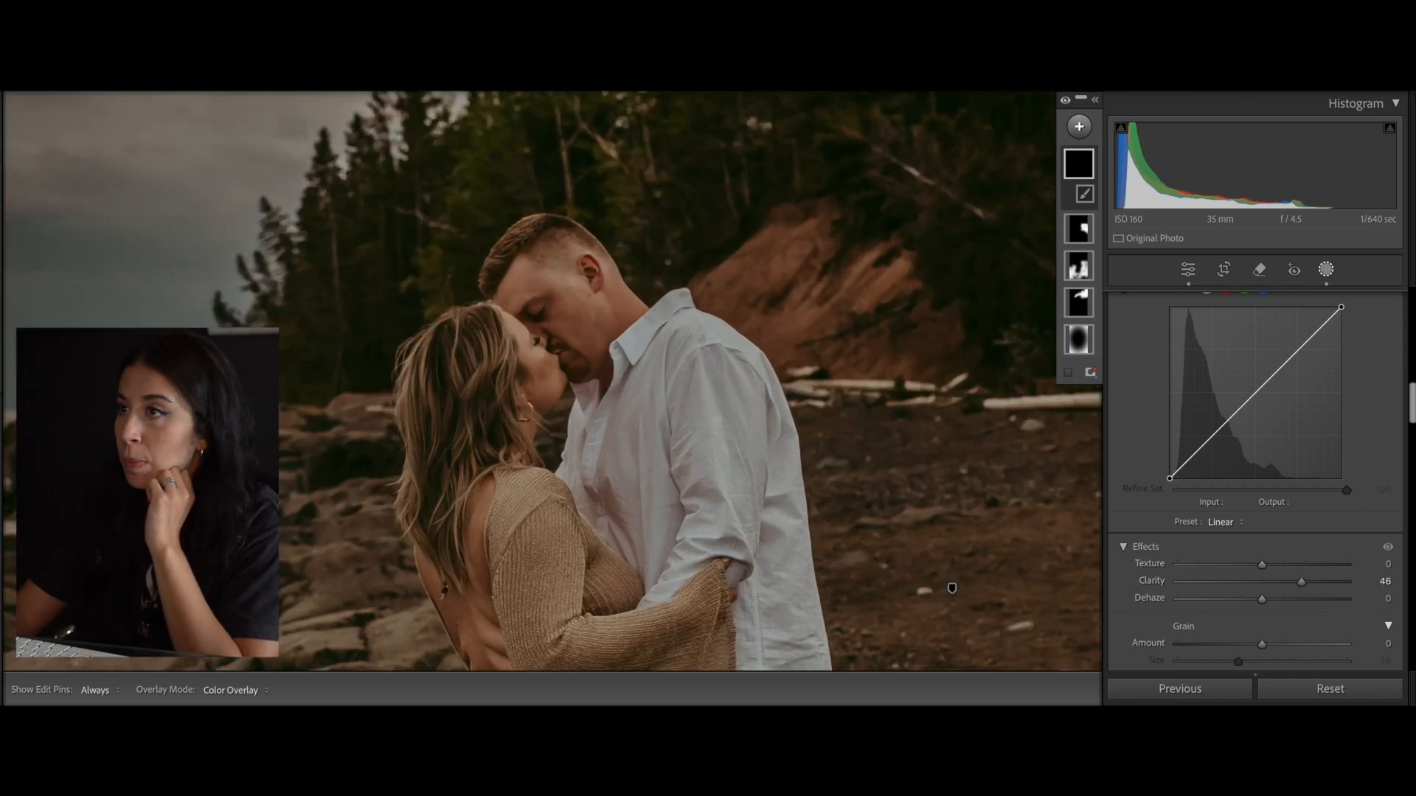
pyautogui.moveTo(531, 472); pyautogui.dragTo(464, 229)
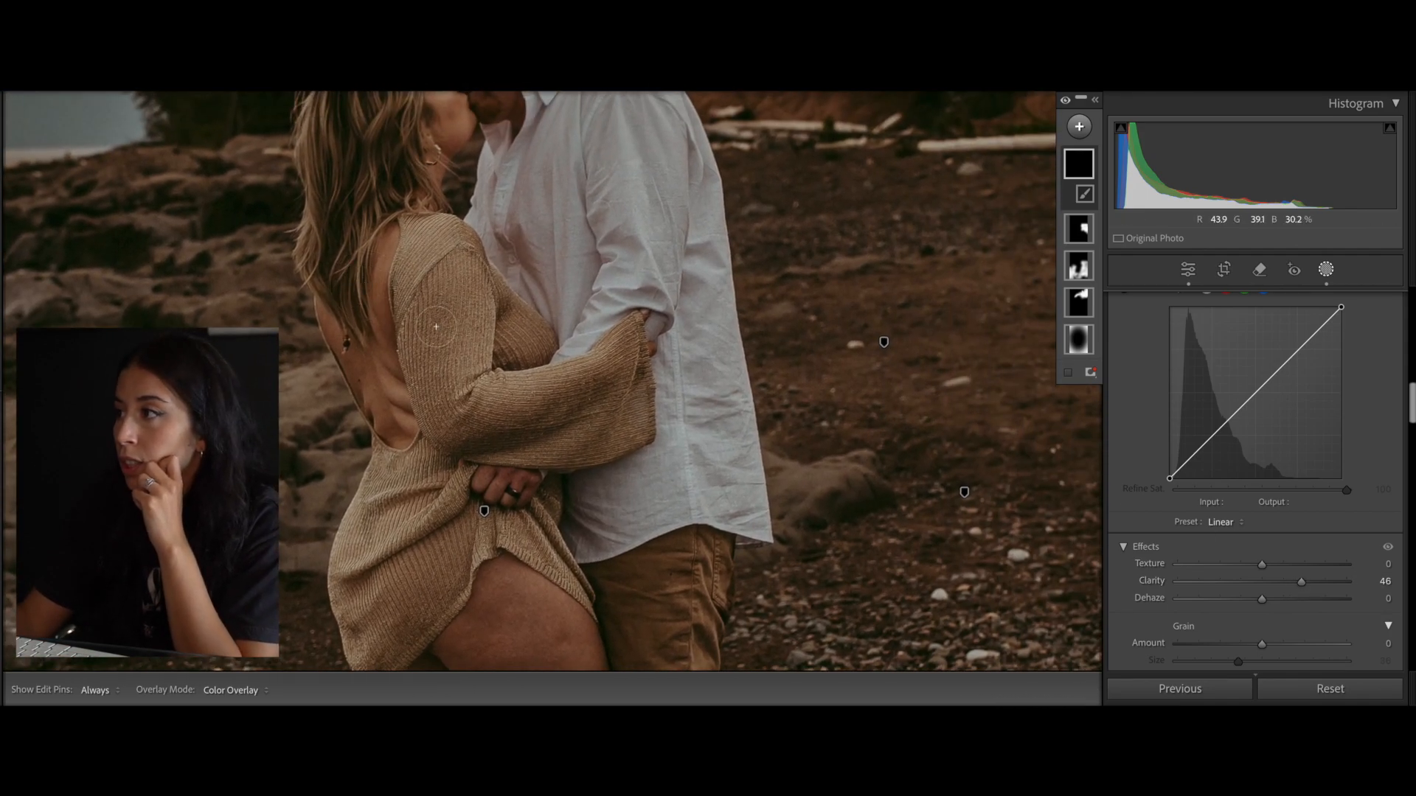
pyautogui.press('h')
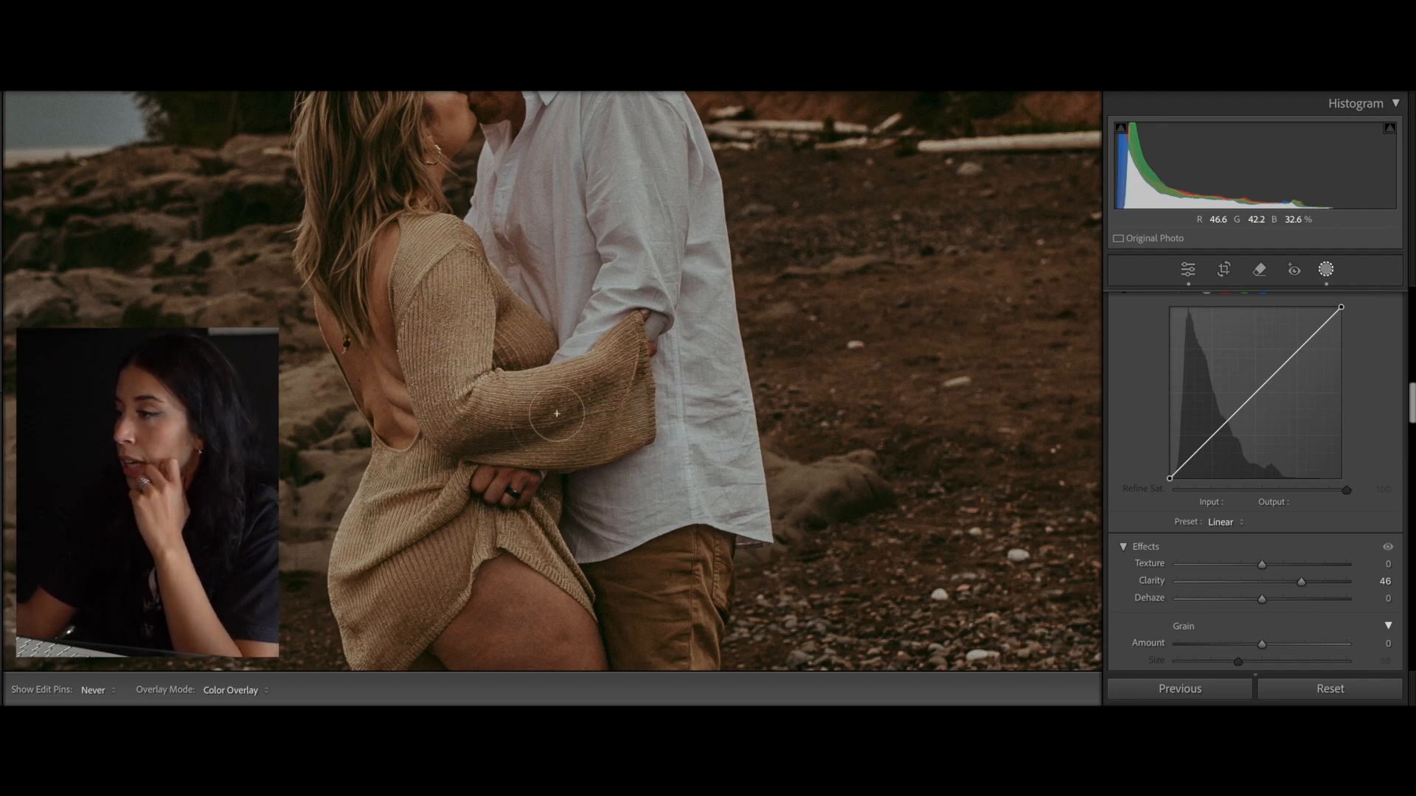
pyautogui.press('h')
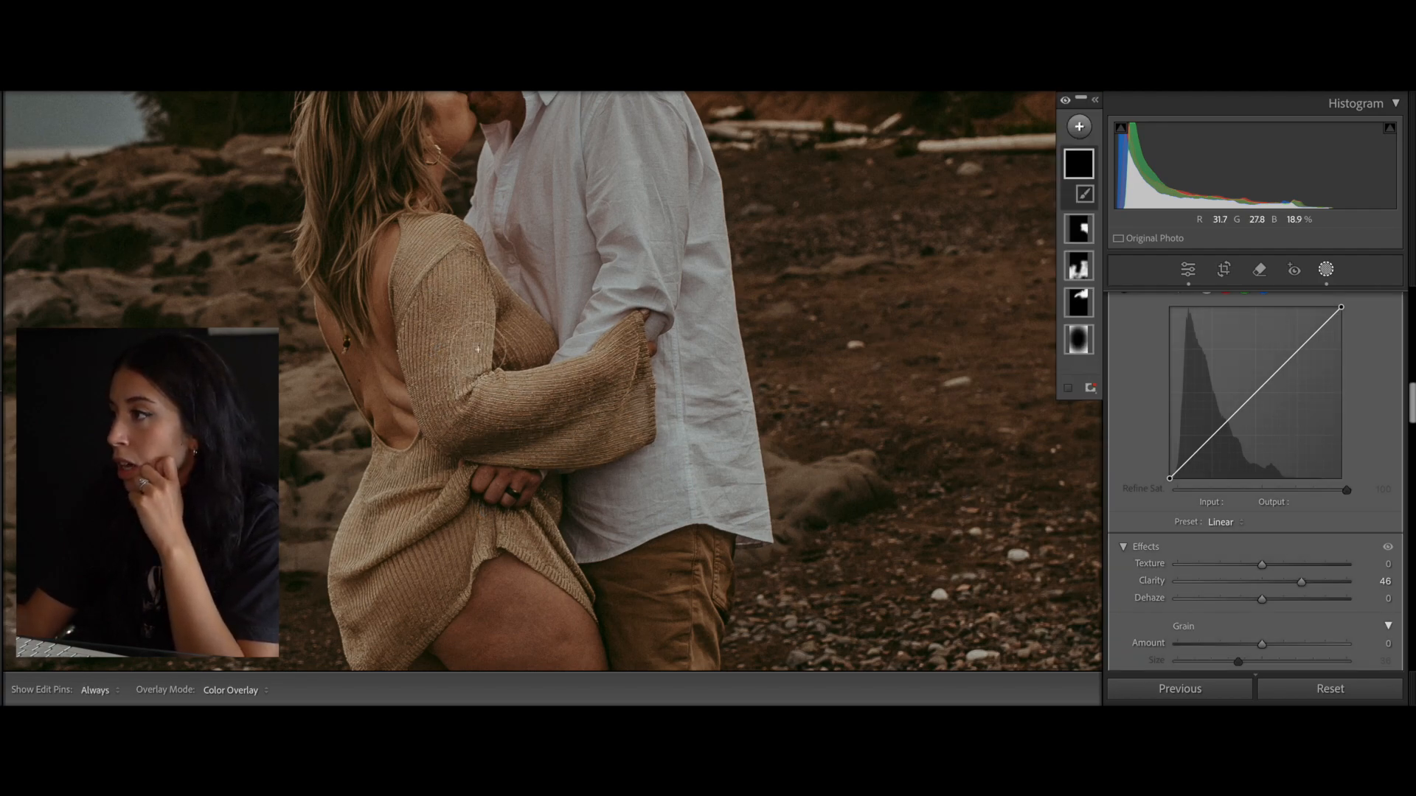
pyautogui.press('h')
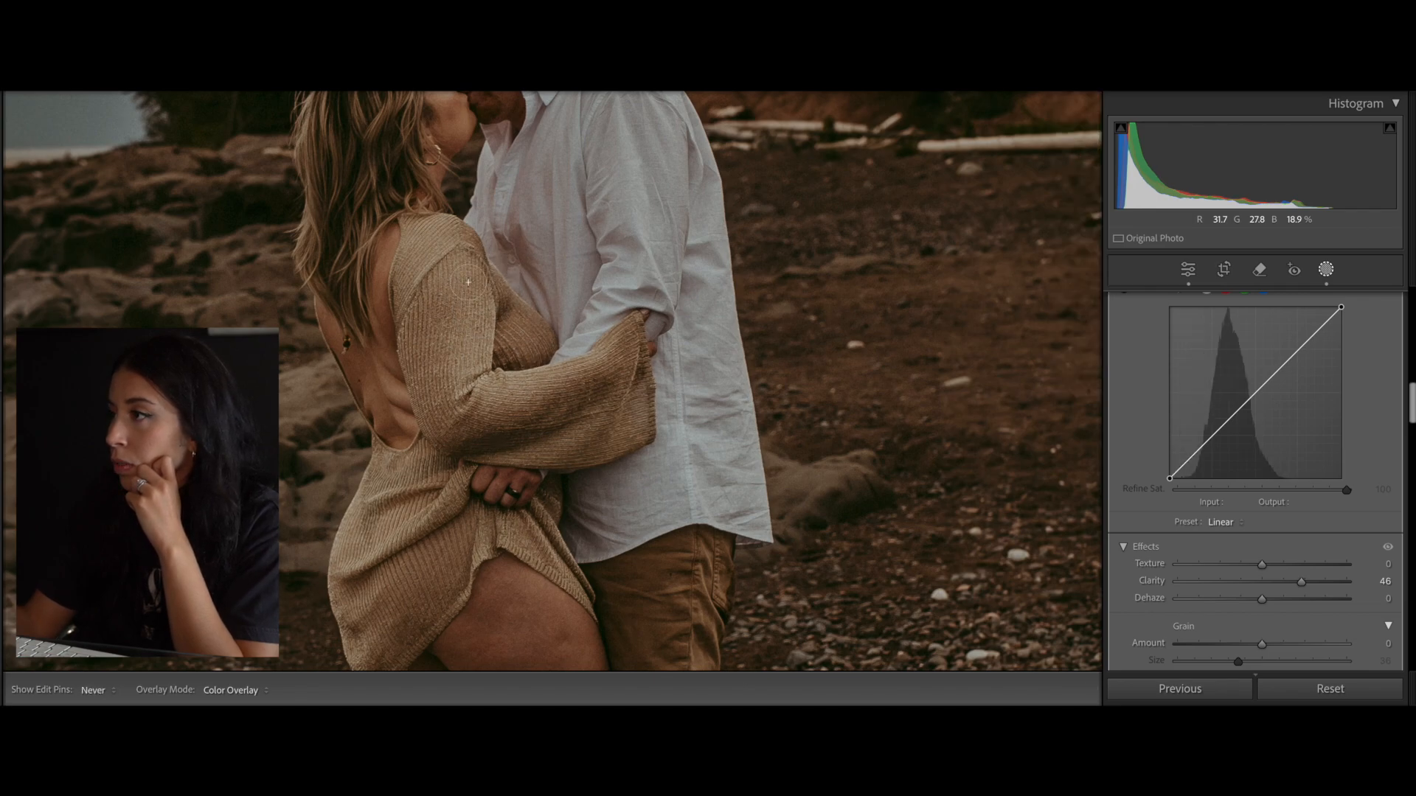
pyautogui.press('h')
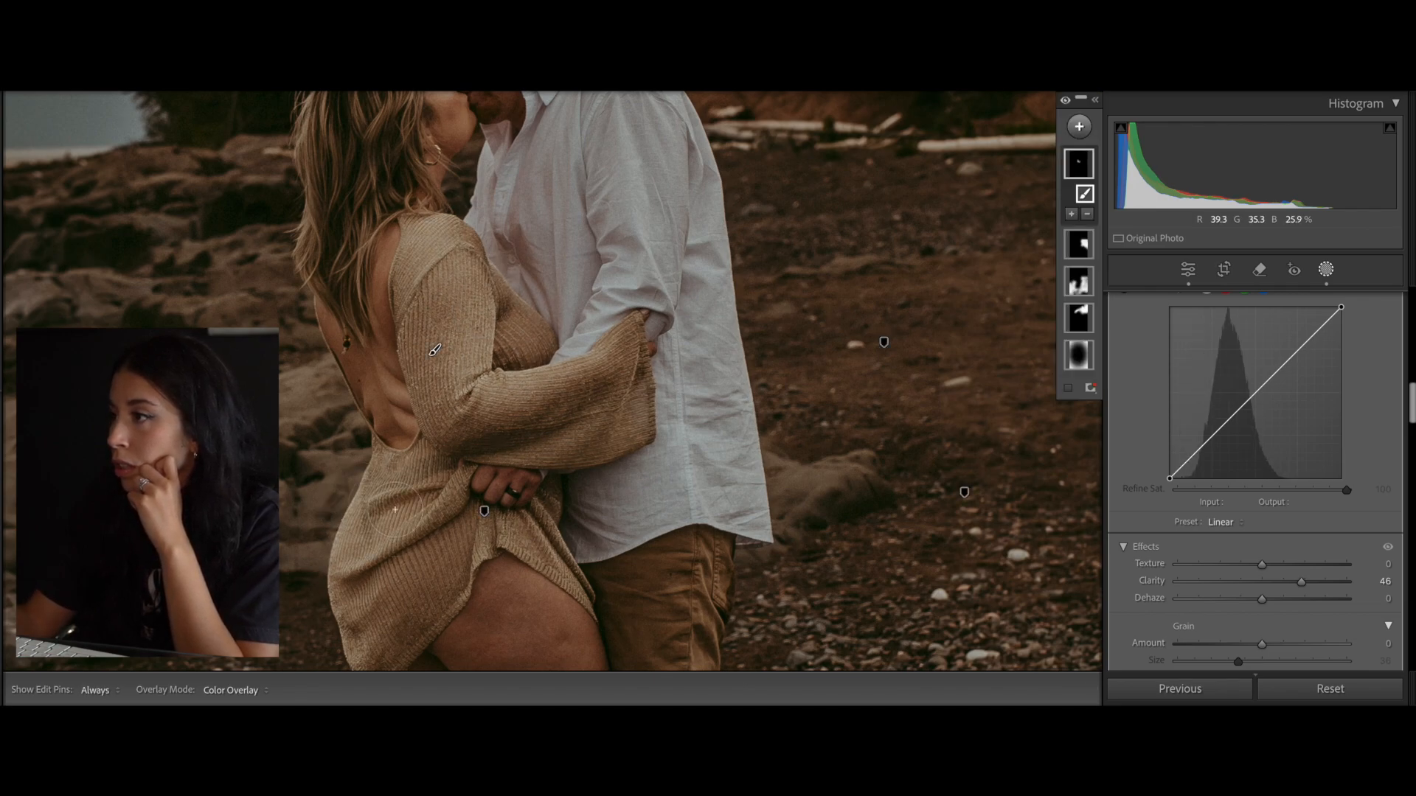
pyautogui.press('h')
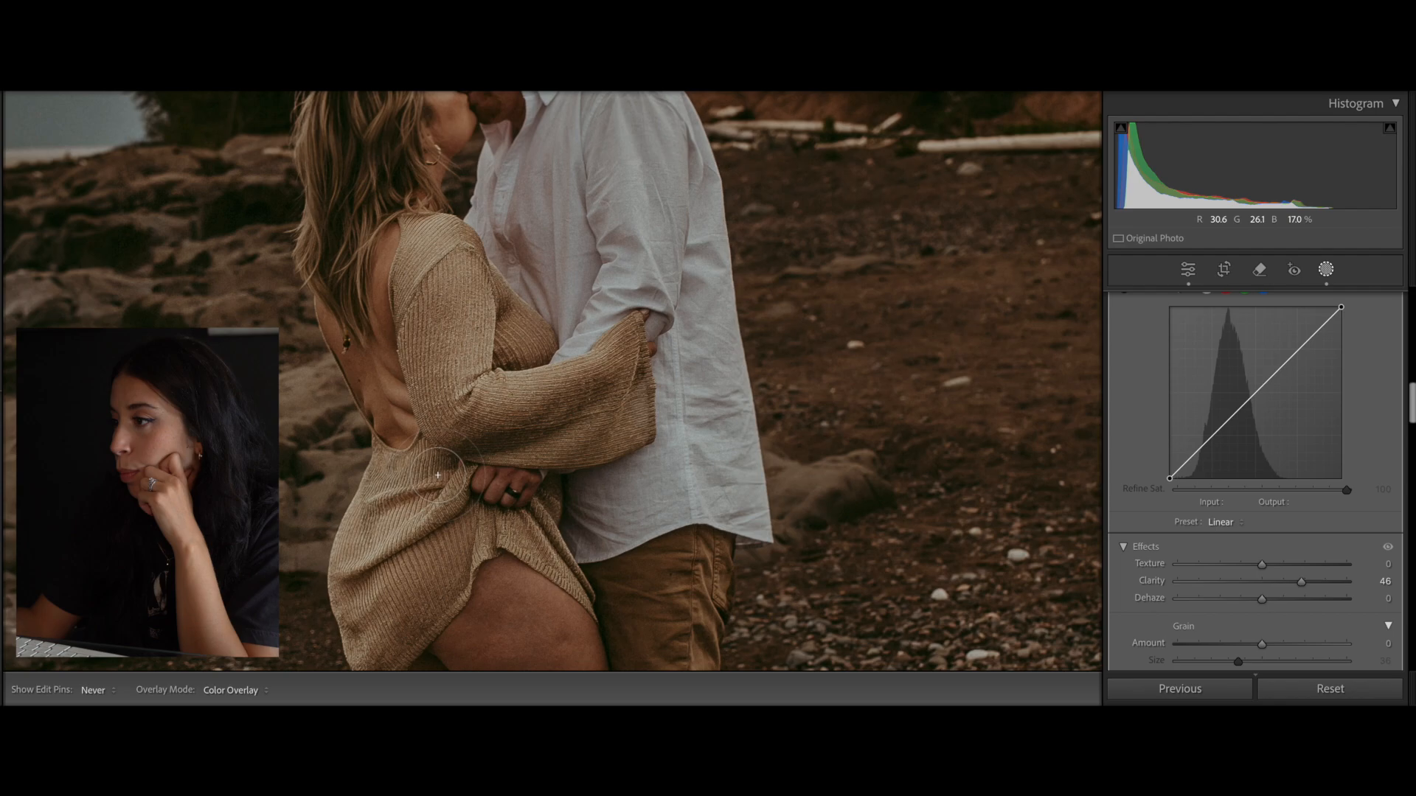
pyautogui.press('h')
pyautogui.press('h')
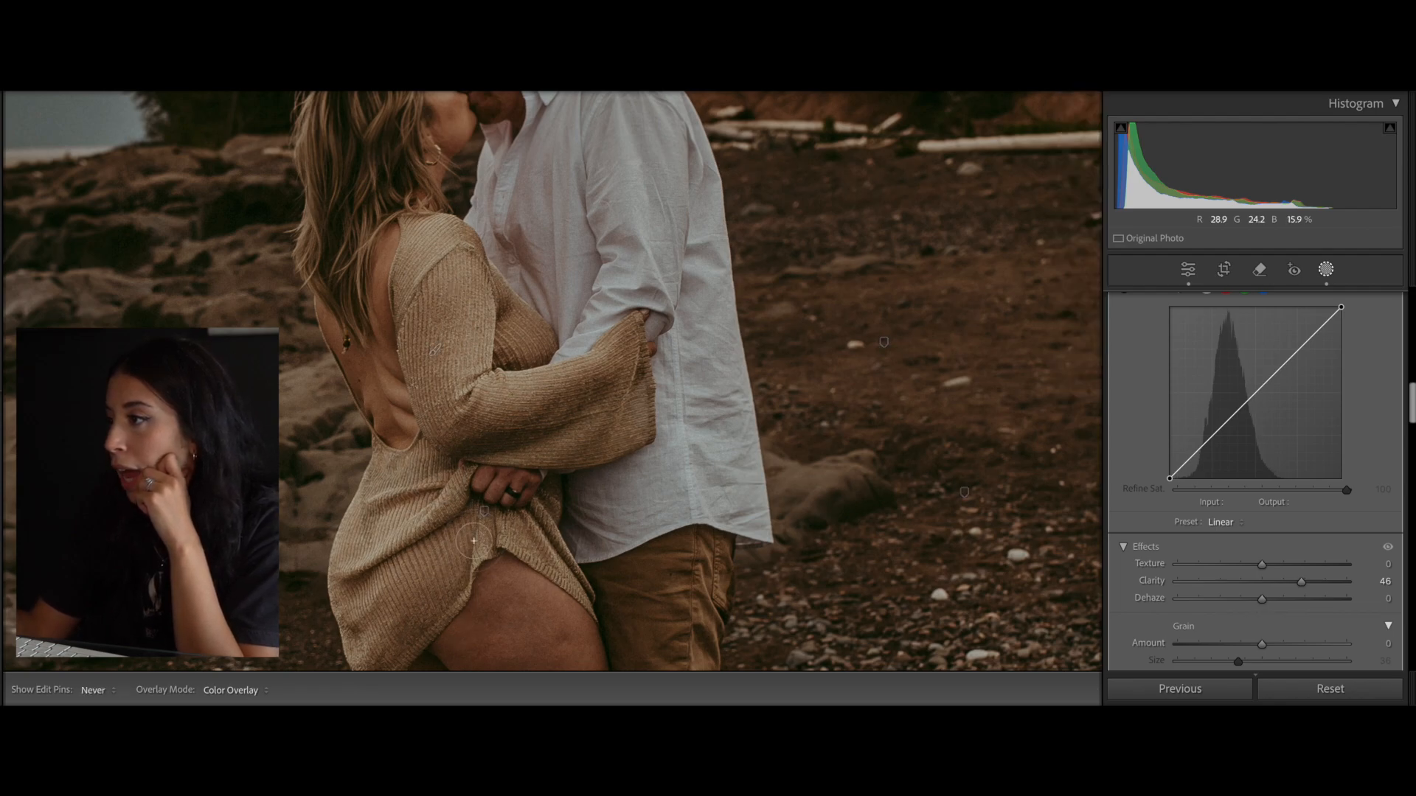
pyautogui.press('h')
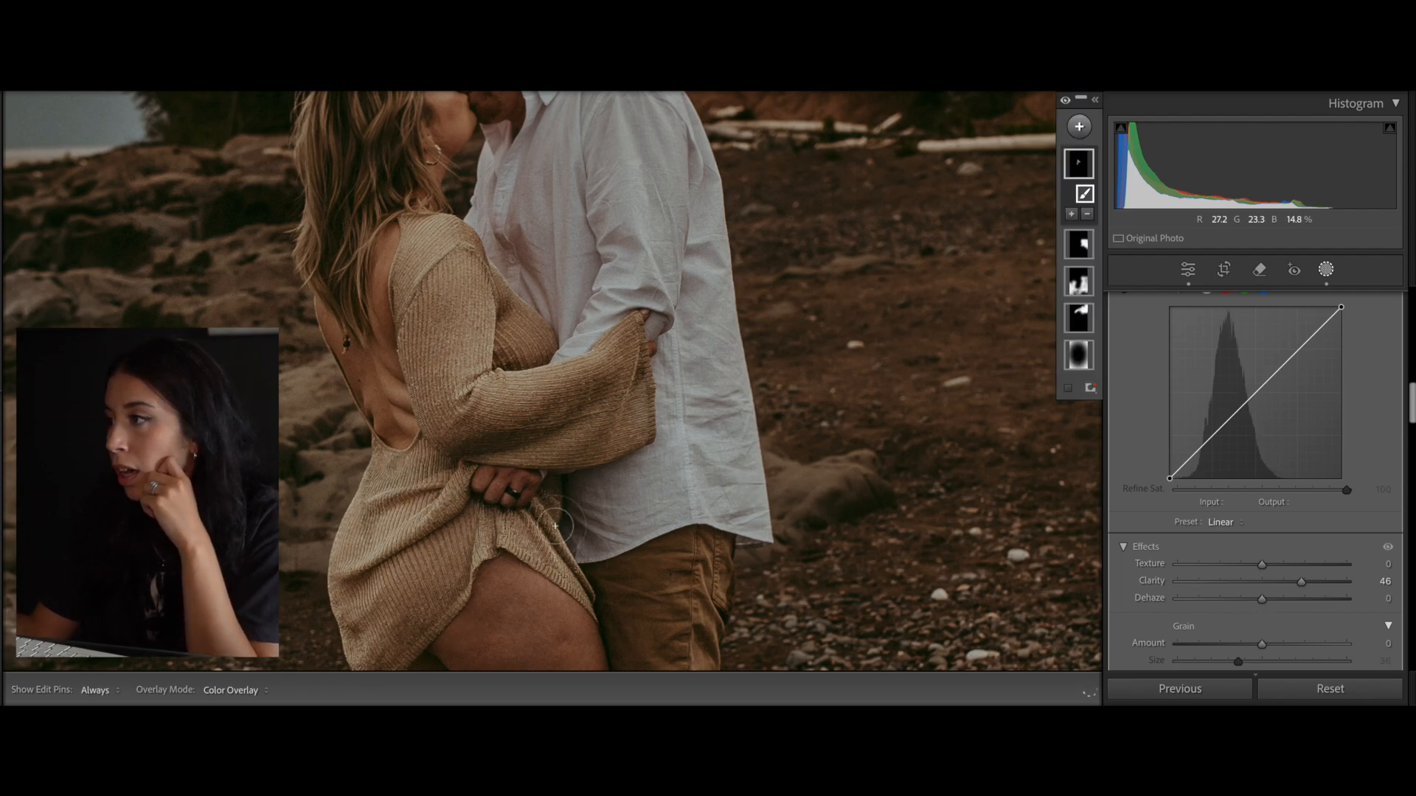
pyautogui.press('h')
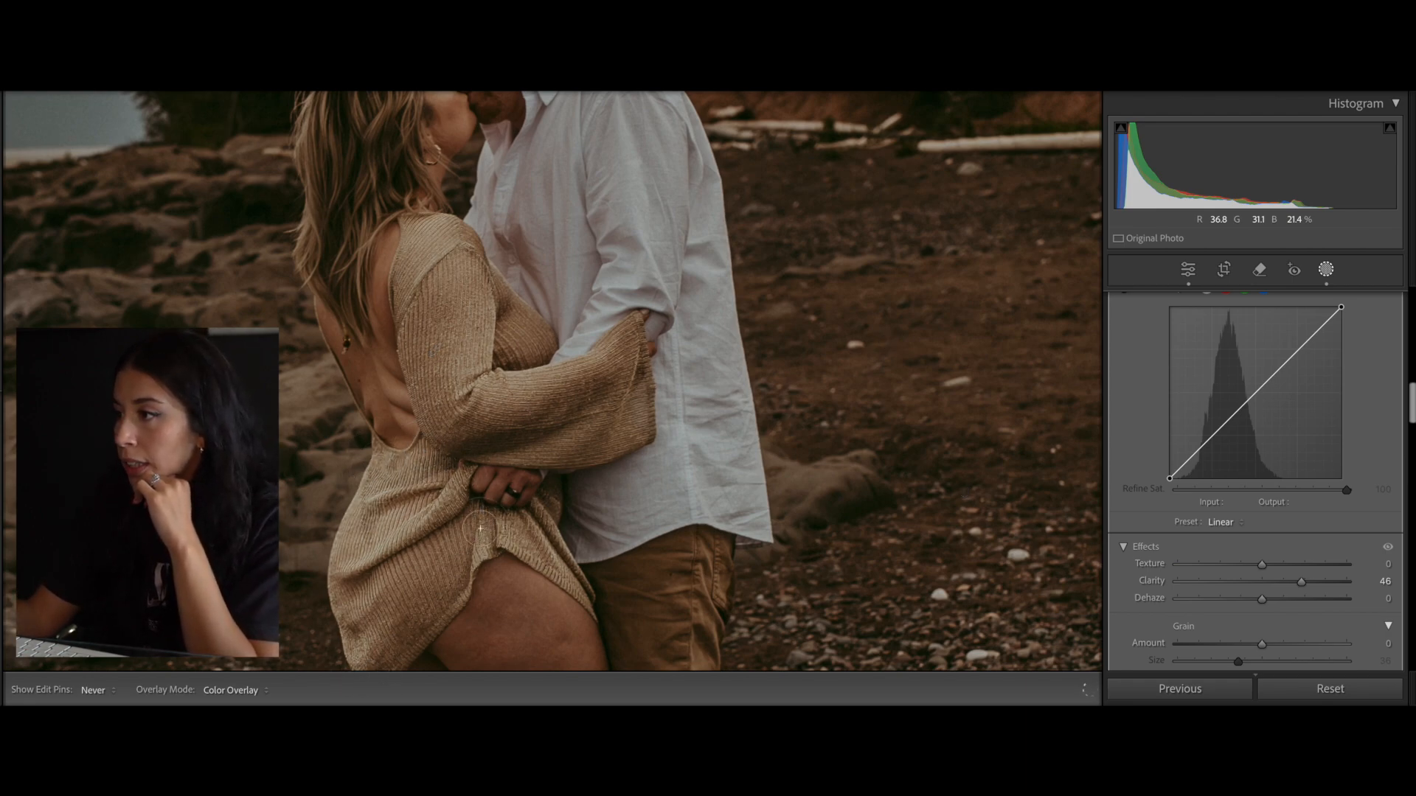
pyautogui.press('h')
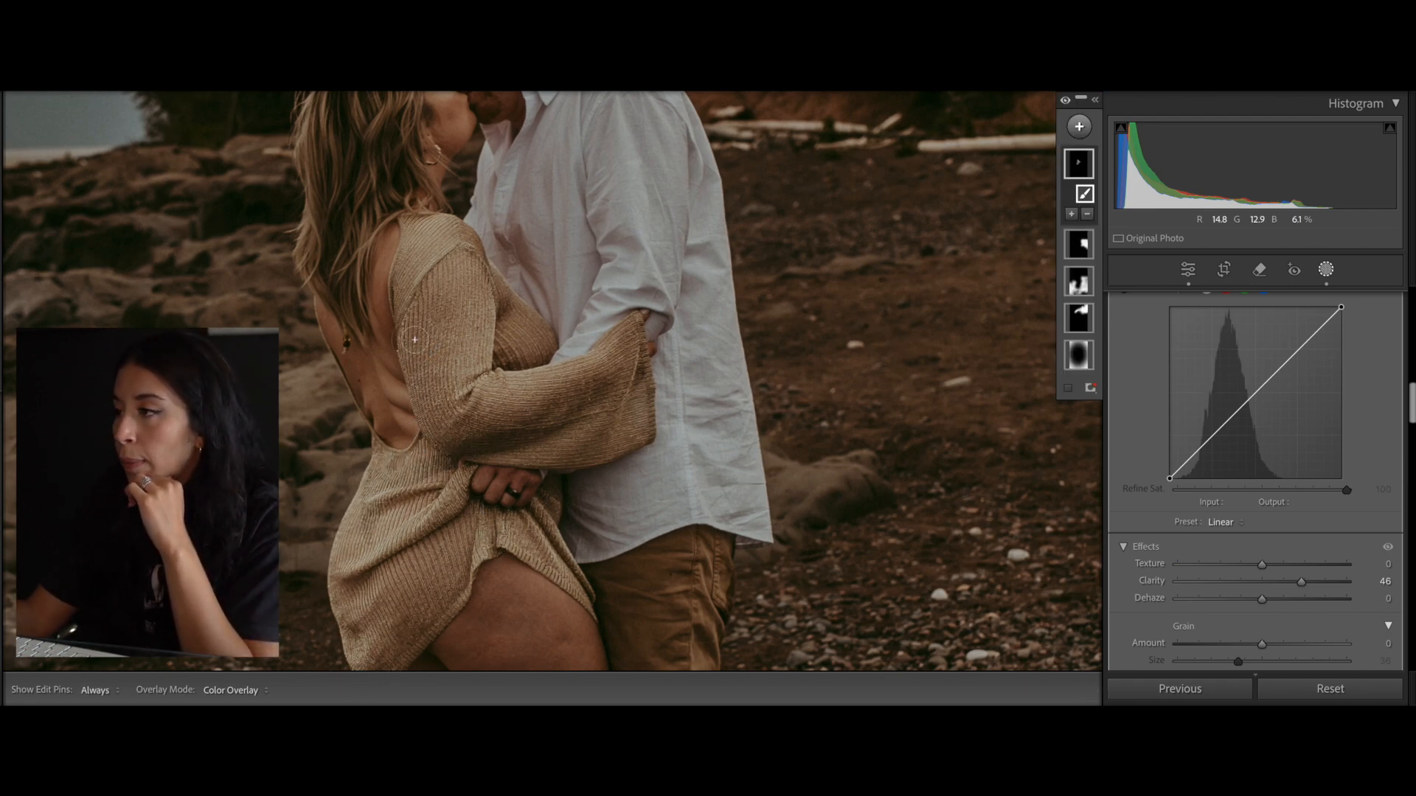
pyautogui.press('h')
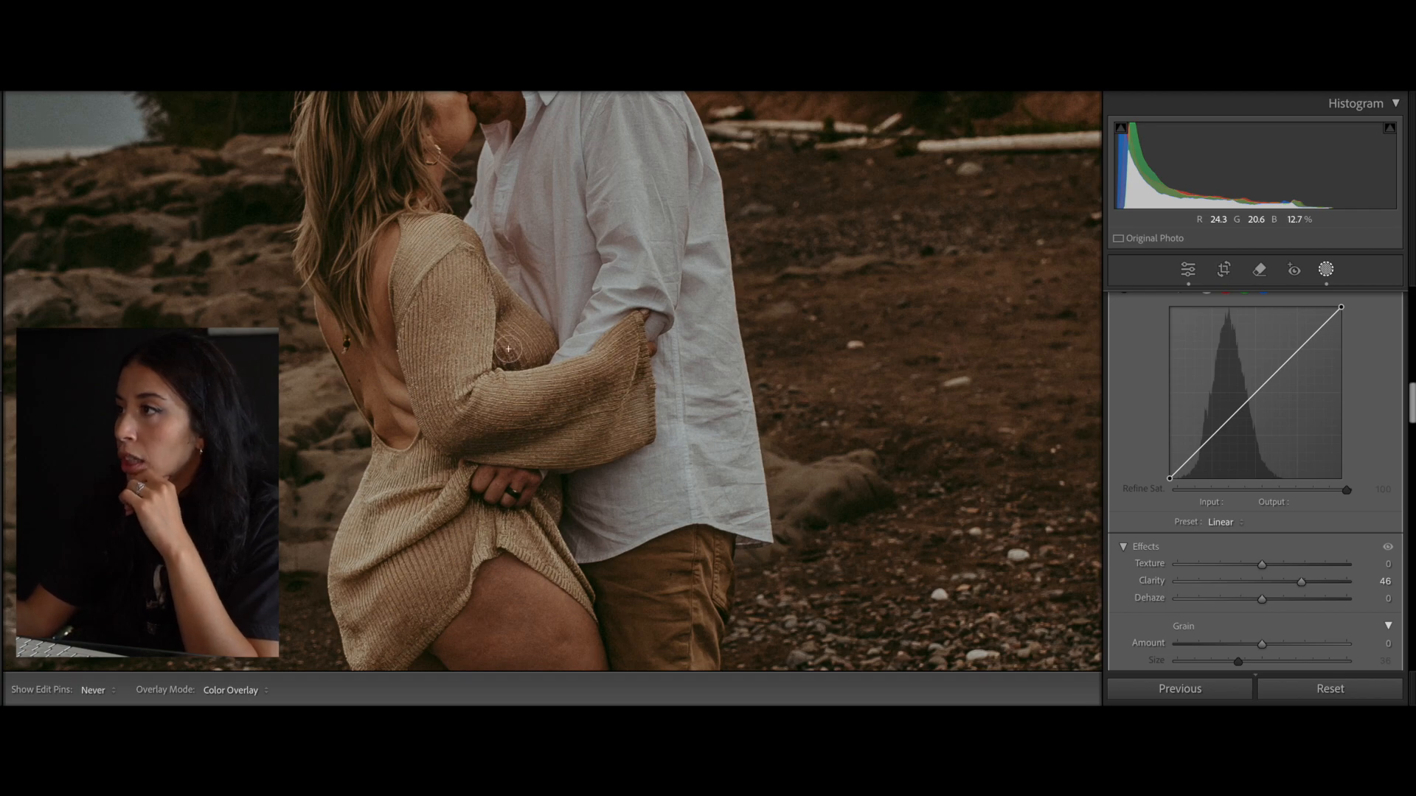
pyautogui.press('h')
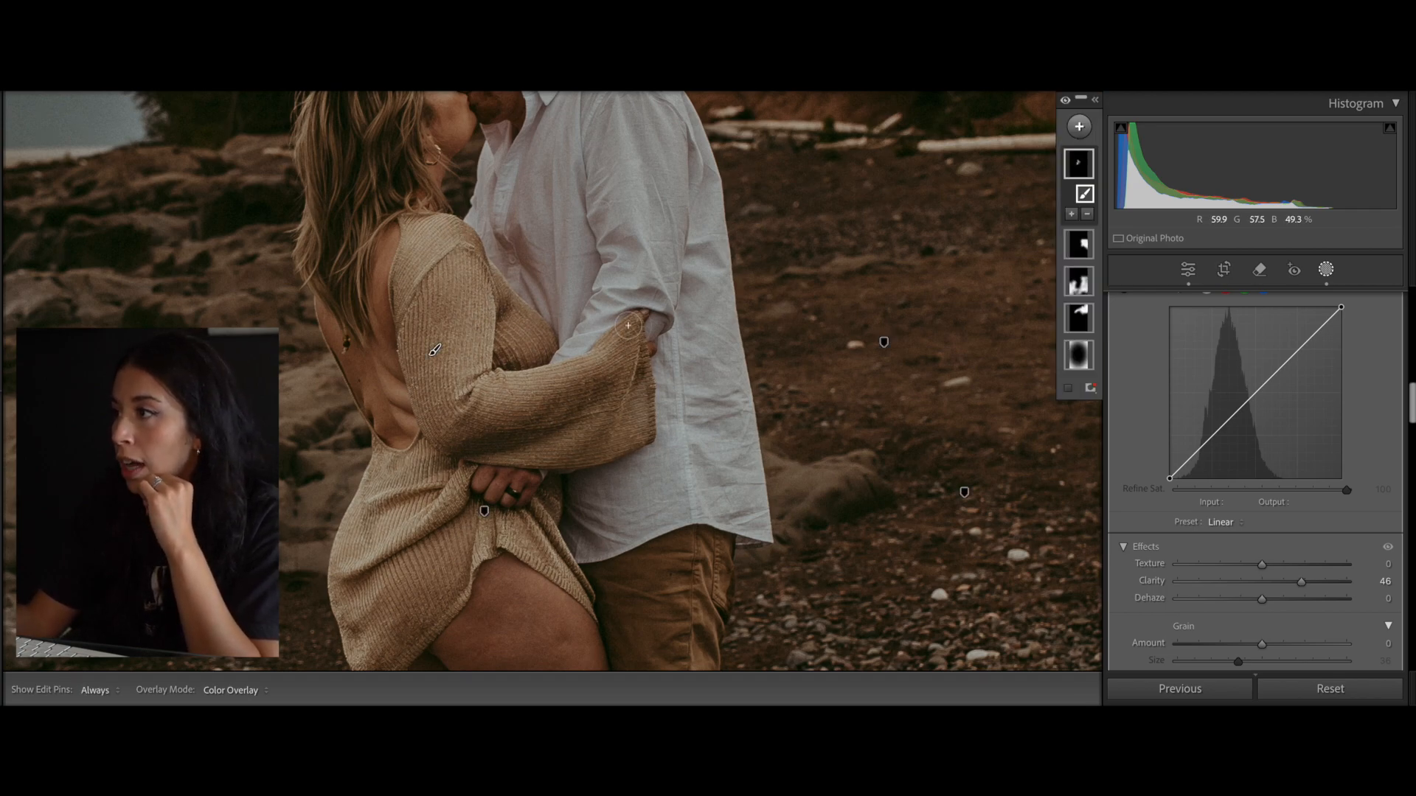
pyautogui.press('h')
pyautogui.press('h')
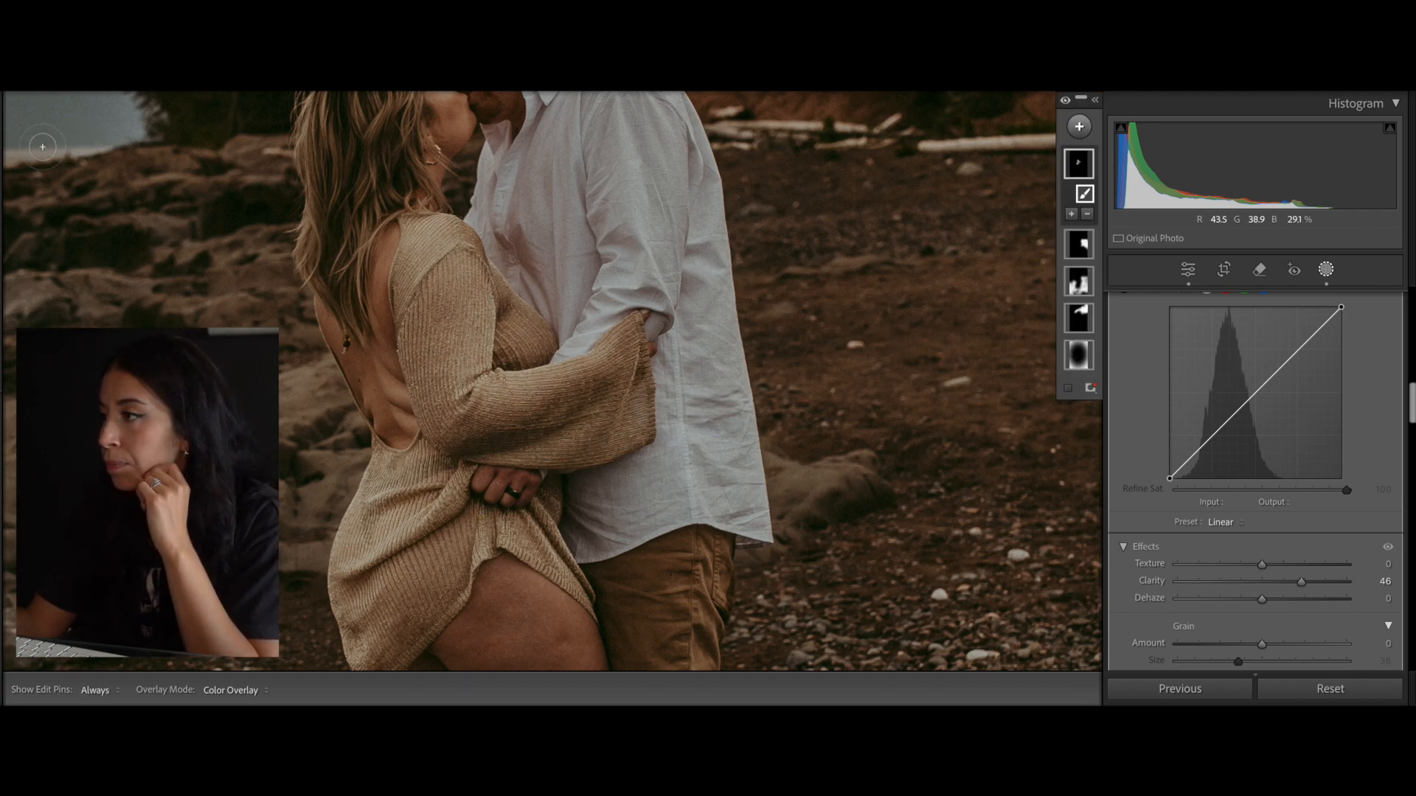
# - Set the dress mask's exposure to −0.25, close masking and check the result on the couple up close
pyautogui.press('z')
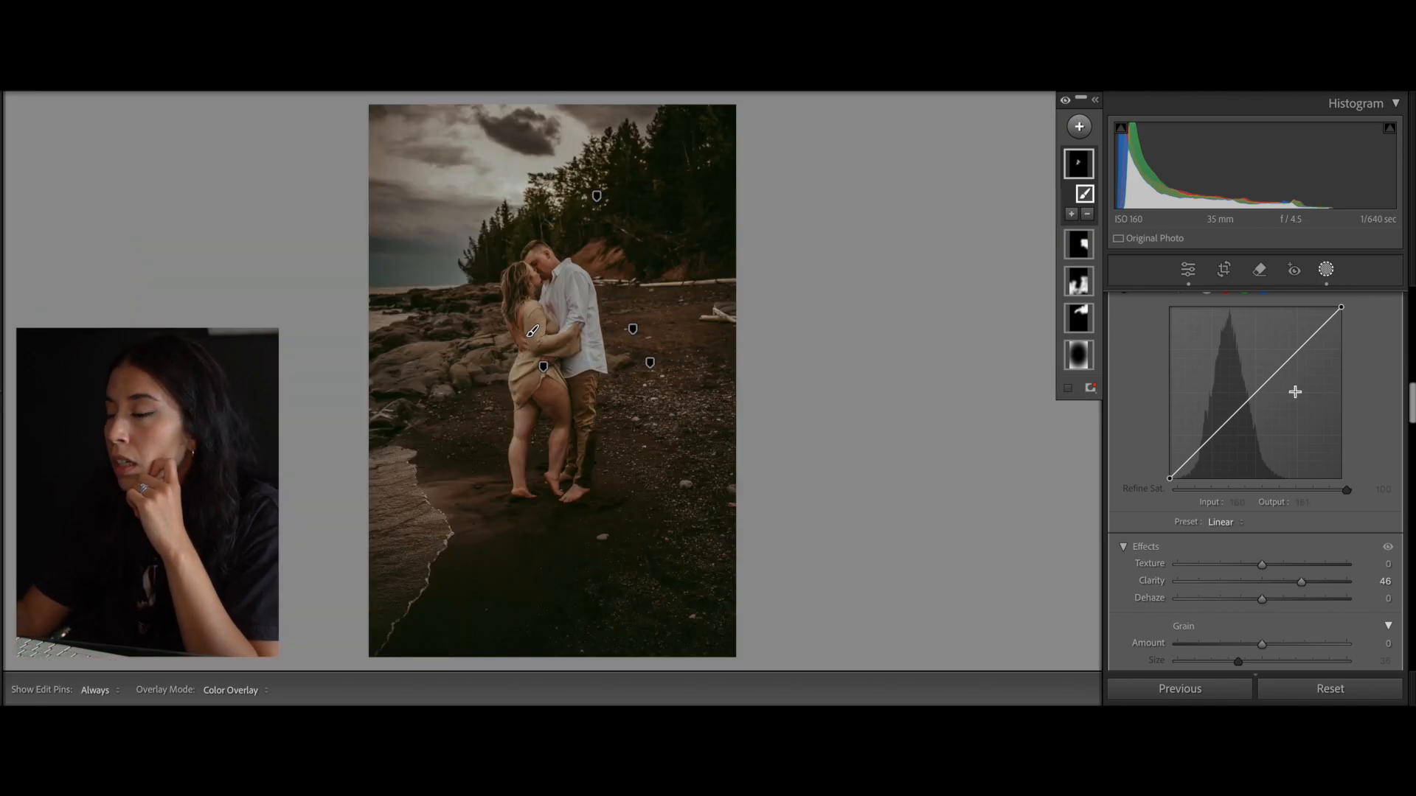
pyautogui.scroll(10, 1337, 481)
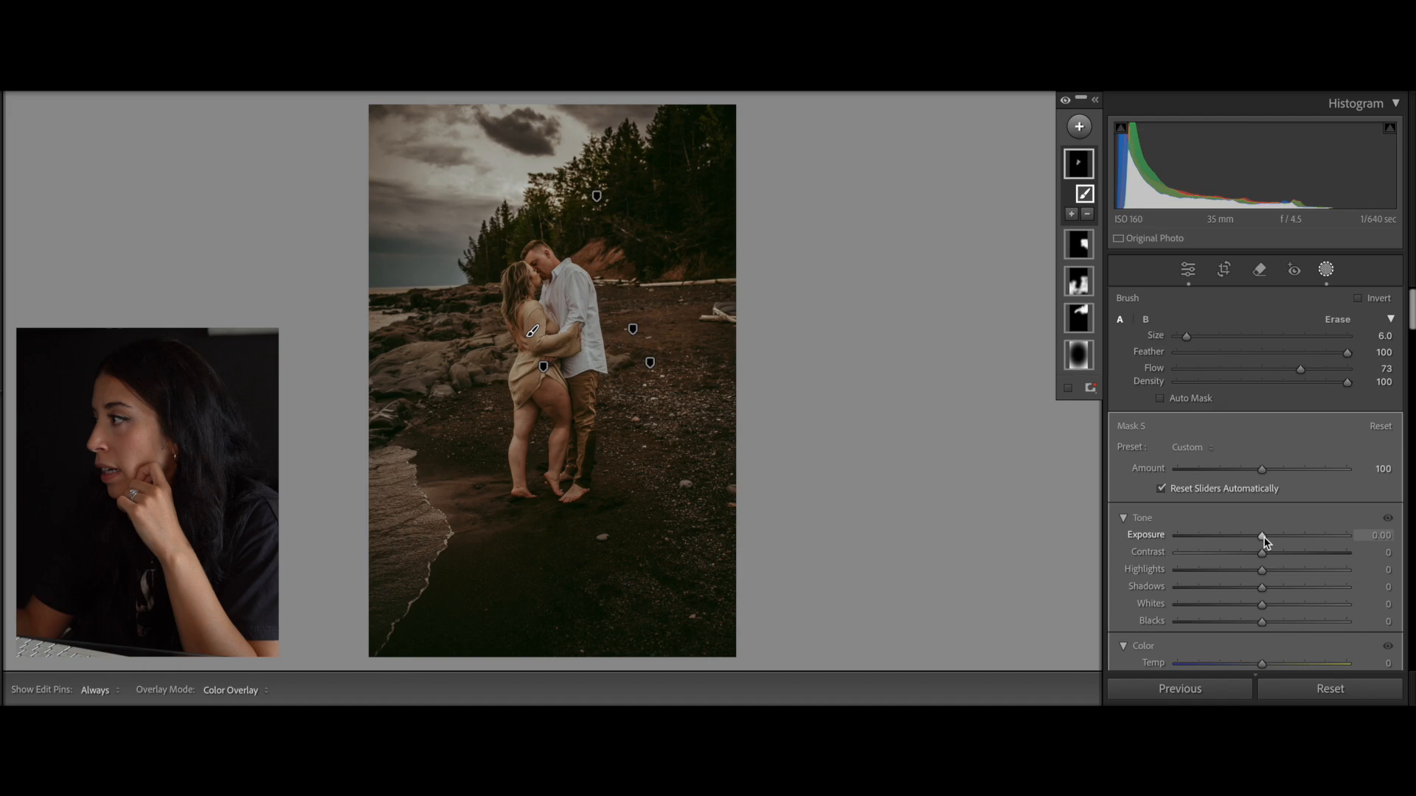
pyautogui.moveTo(1263, 540); pyautogui.dragTo(1263, 543)
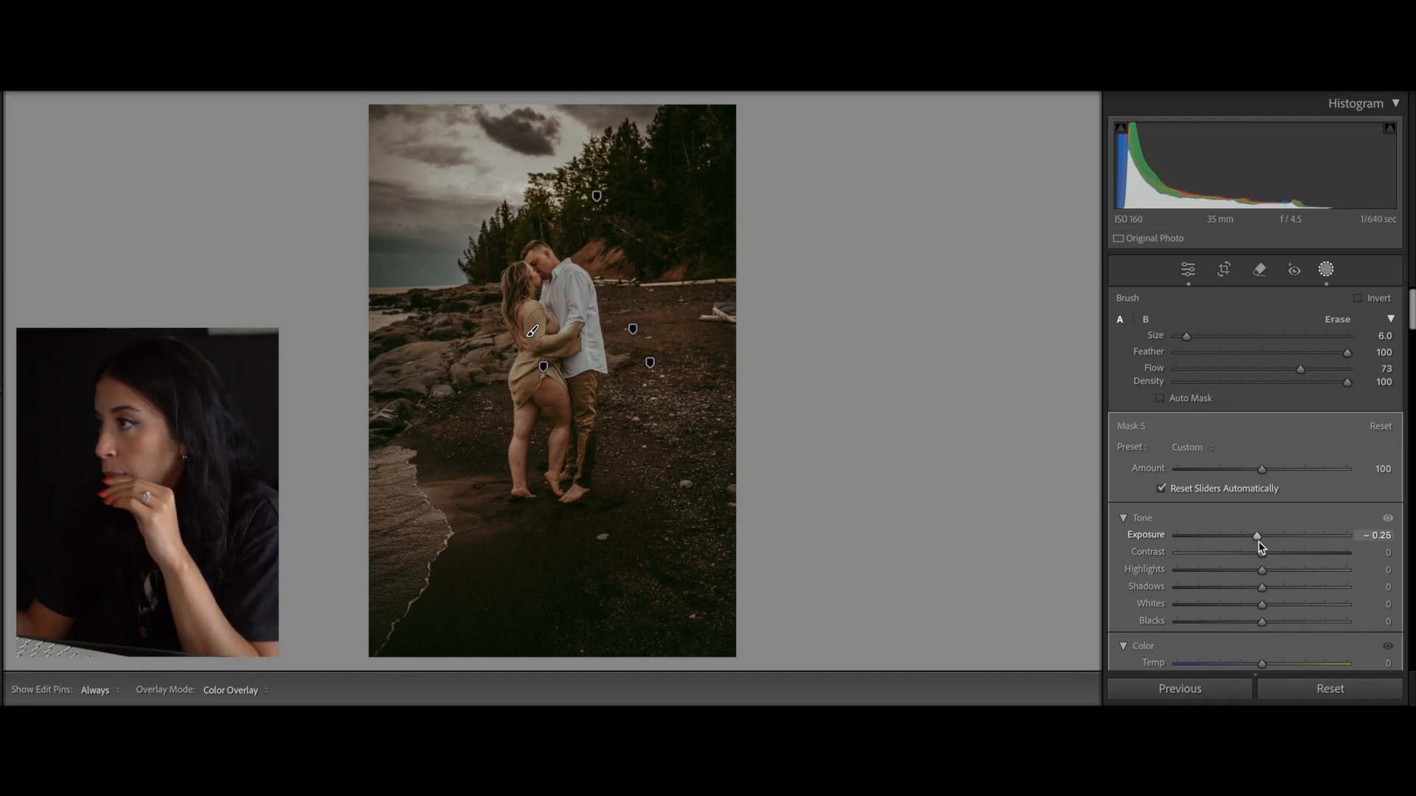
pyautogui.click(1325, 269)
pyautogui.click(549, 305)
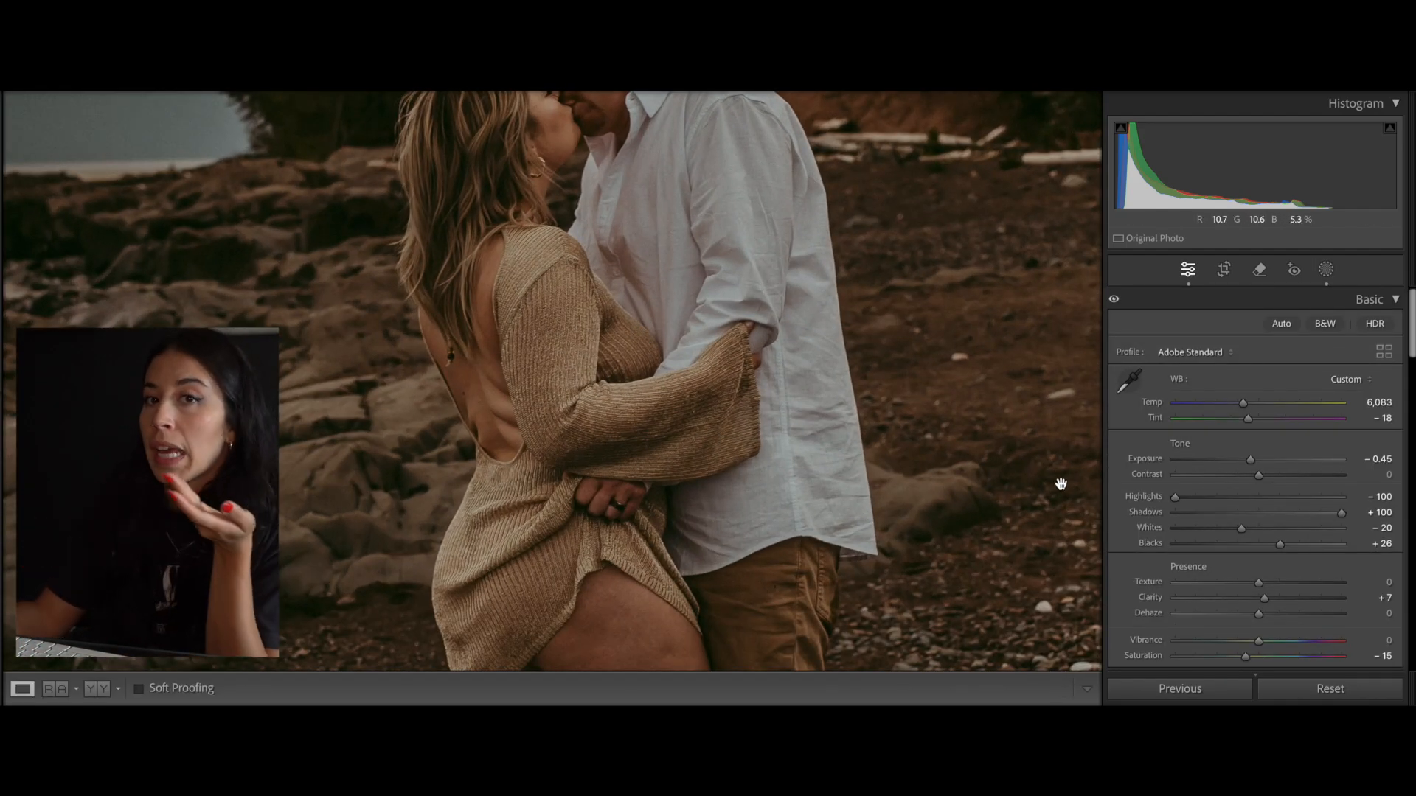
pyautogui.press('z')
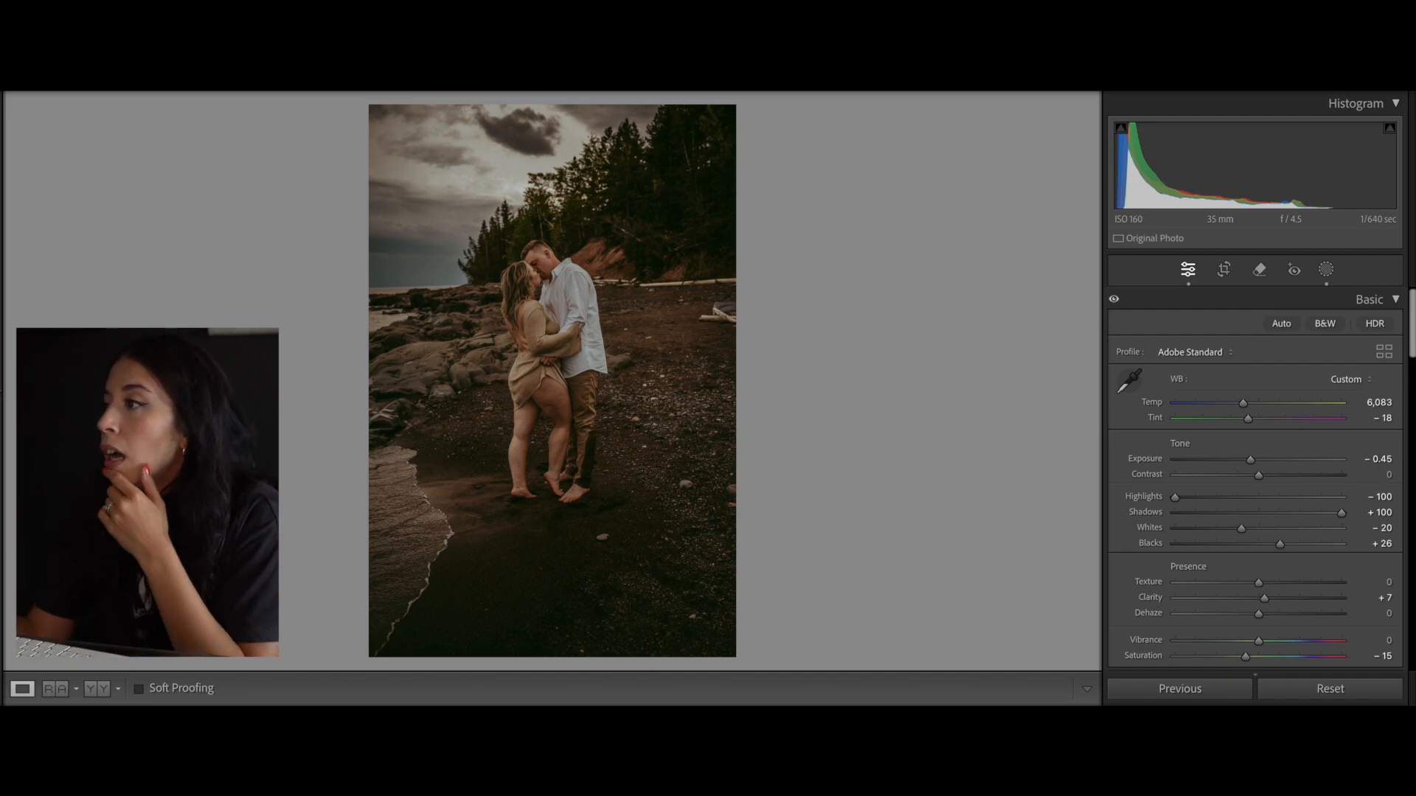
pyautogui.click(1328, 273)
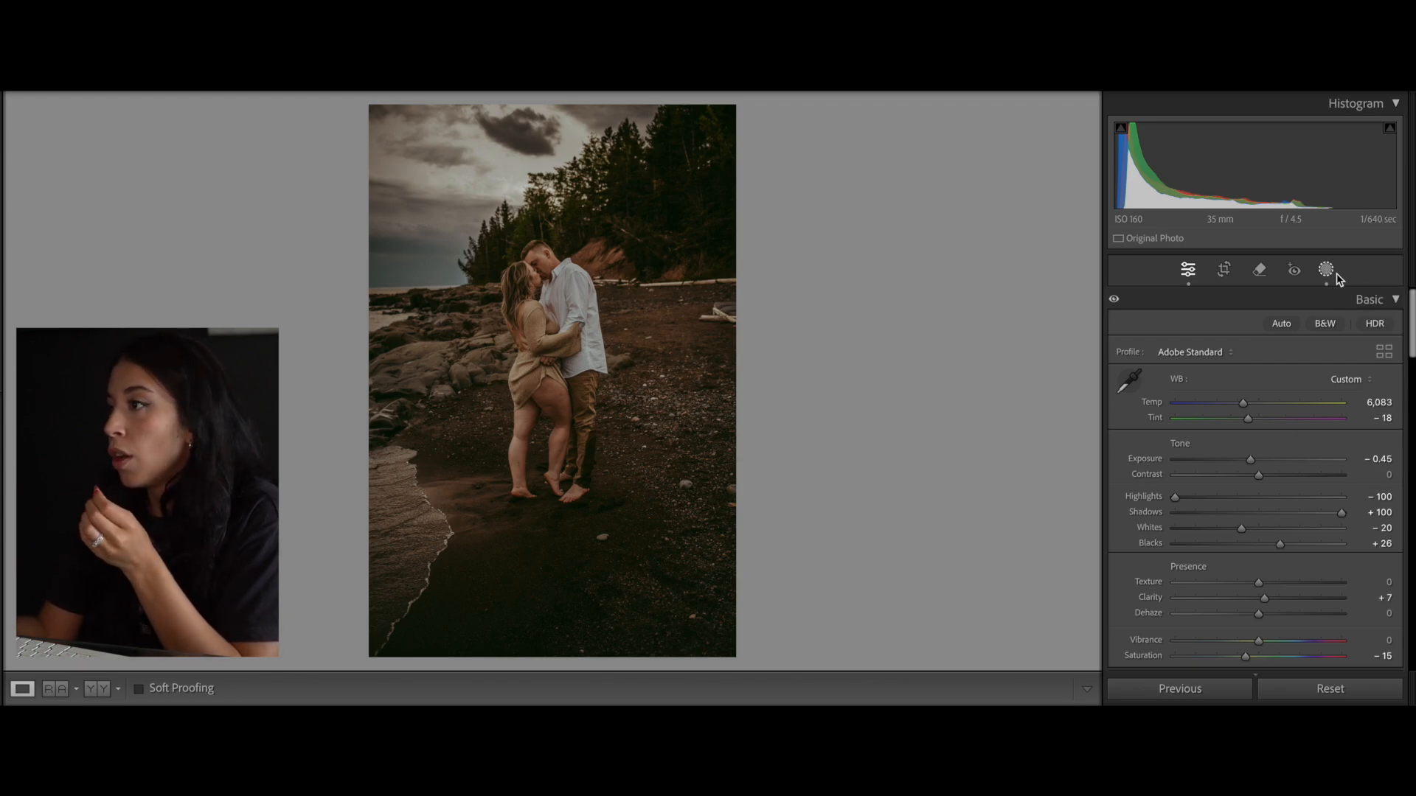
pyautogui.click(1325, 273)
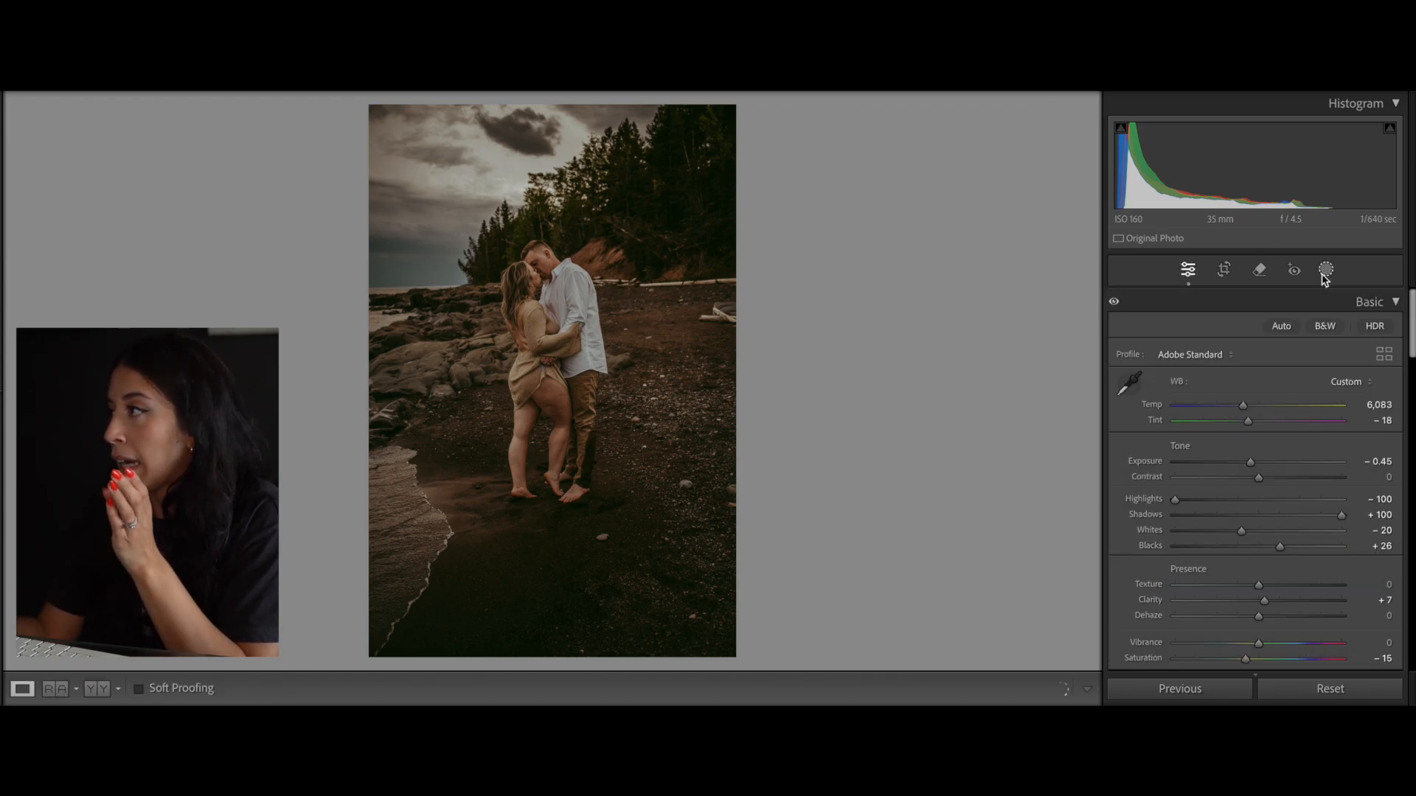
pyautogui.click(1325, 271)
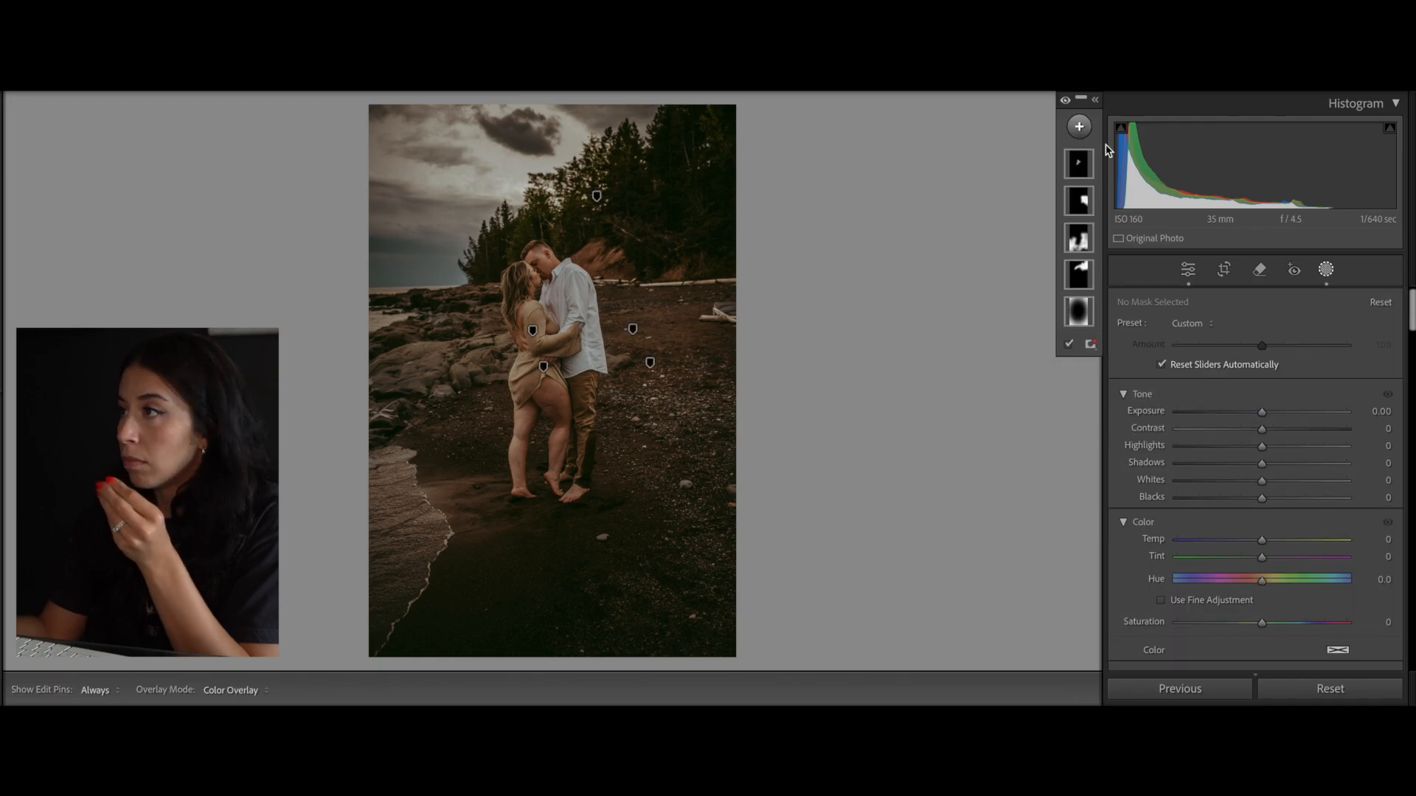
pyautogui.click(1326, 271)
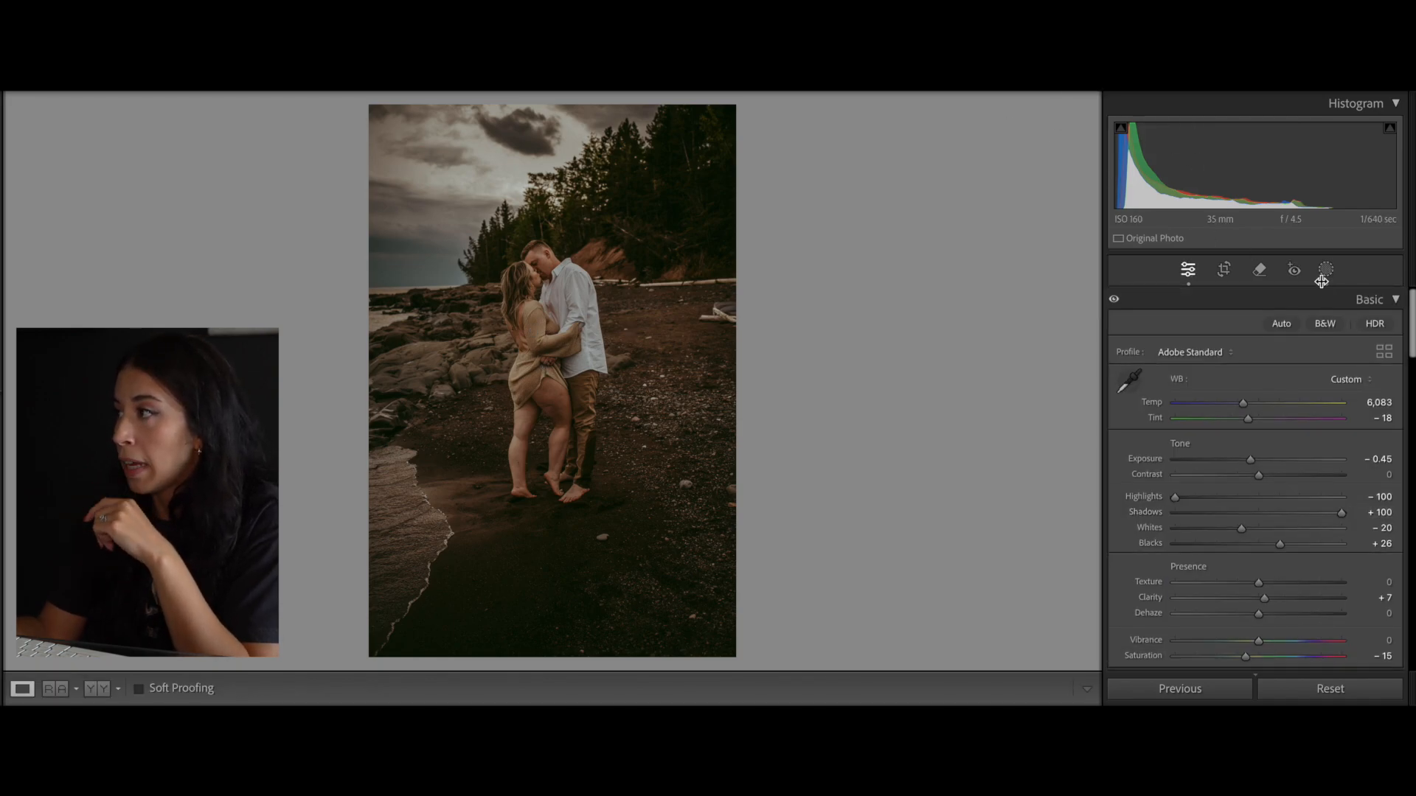
# - Create a new brush mask for the woman's skin and set its texture to −87 and clarity to −20
pyautogui.click(1325, 272)
pyautogui.click(1079, 126)
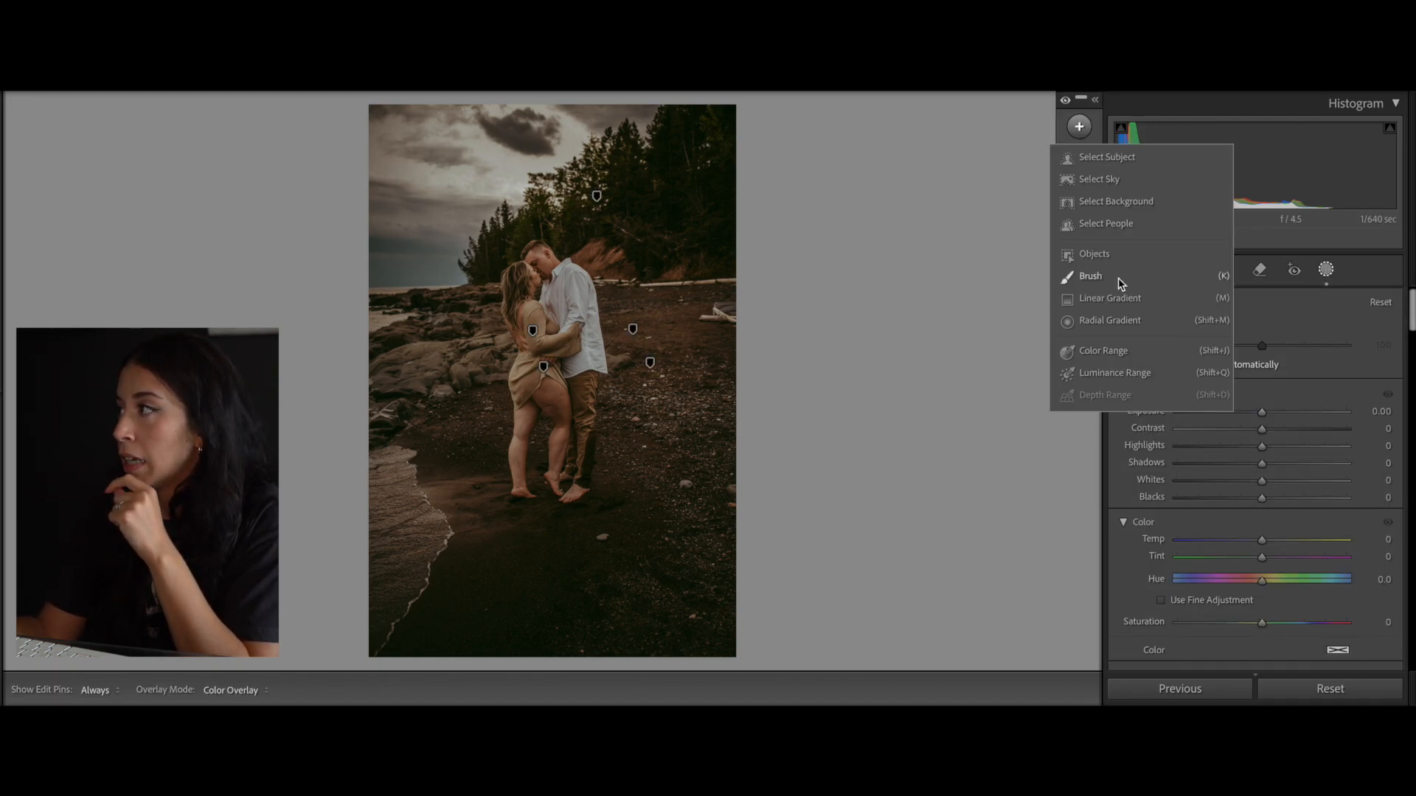
pyautogui.click(1121, 283)
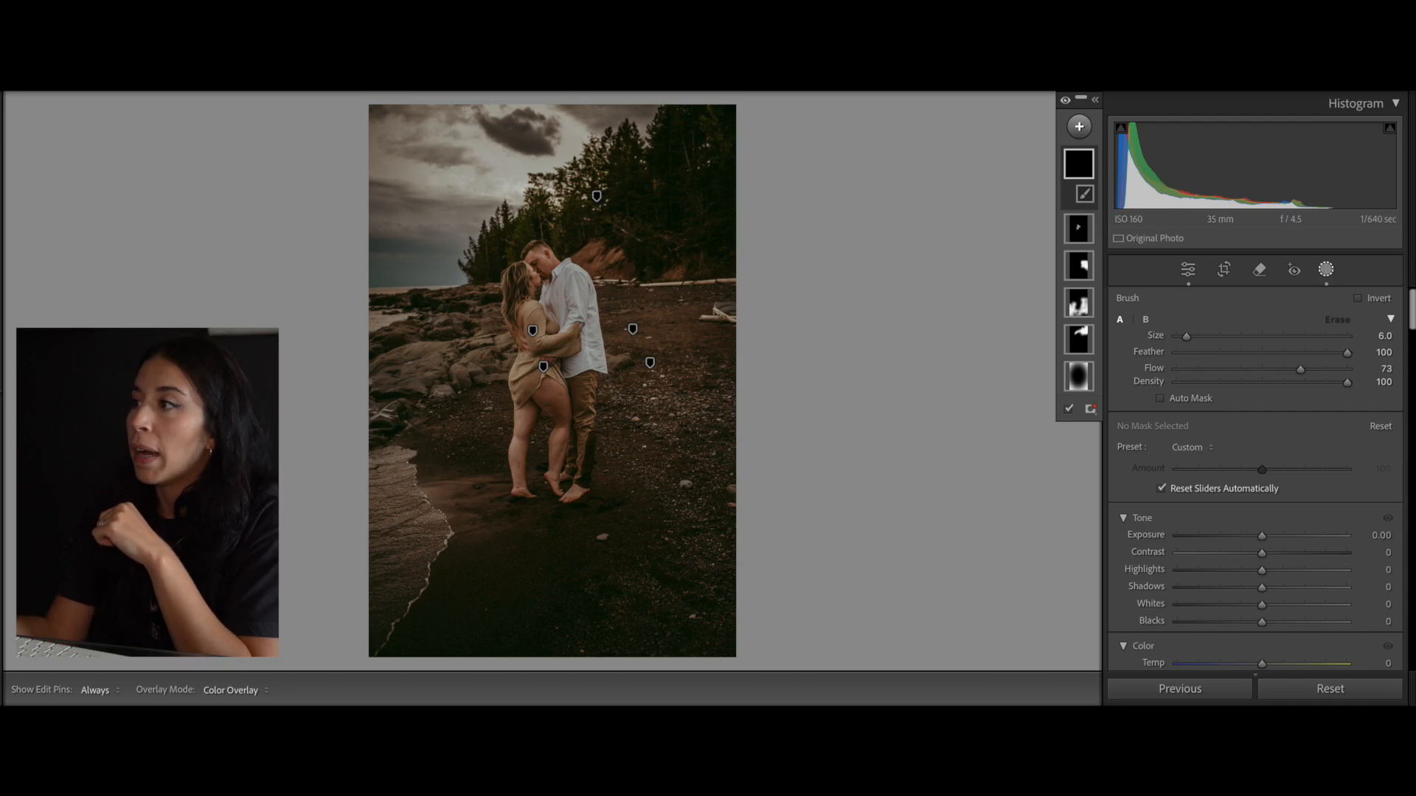
pyautogui.press('z')
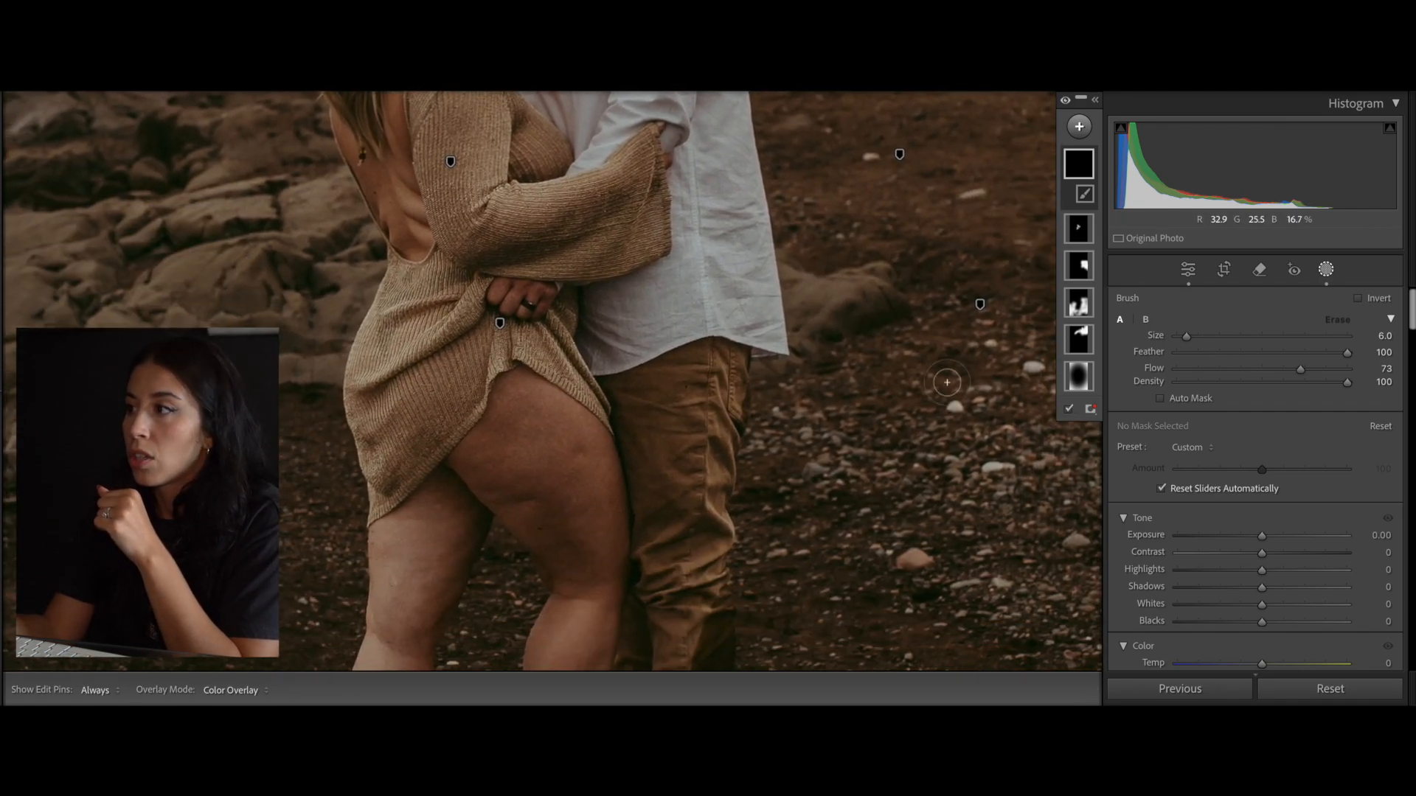
pyautogui.scroll(-10, 1356, 525)
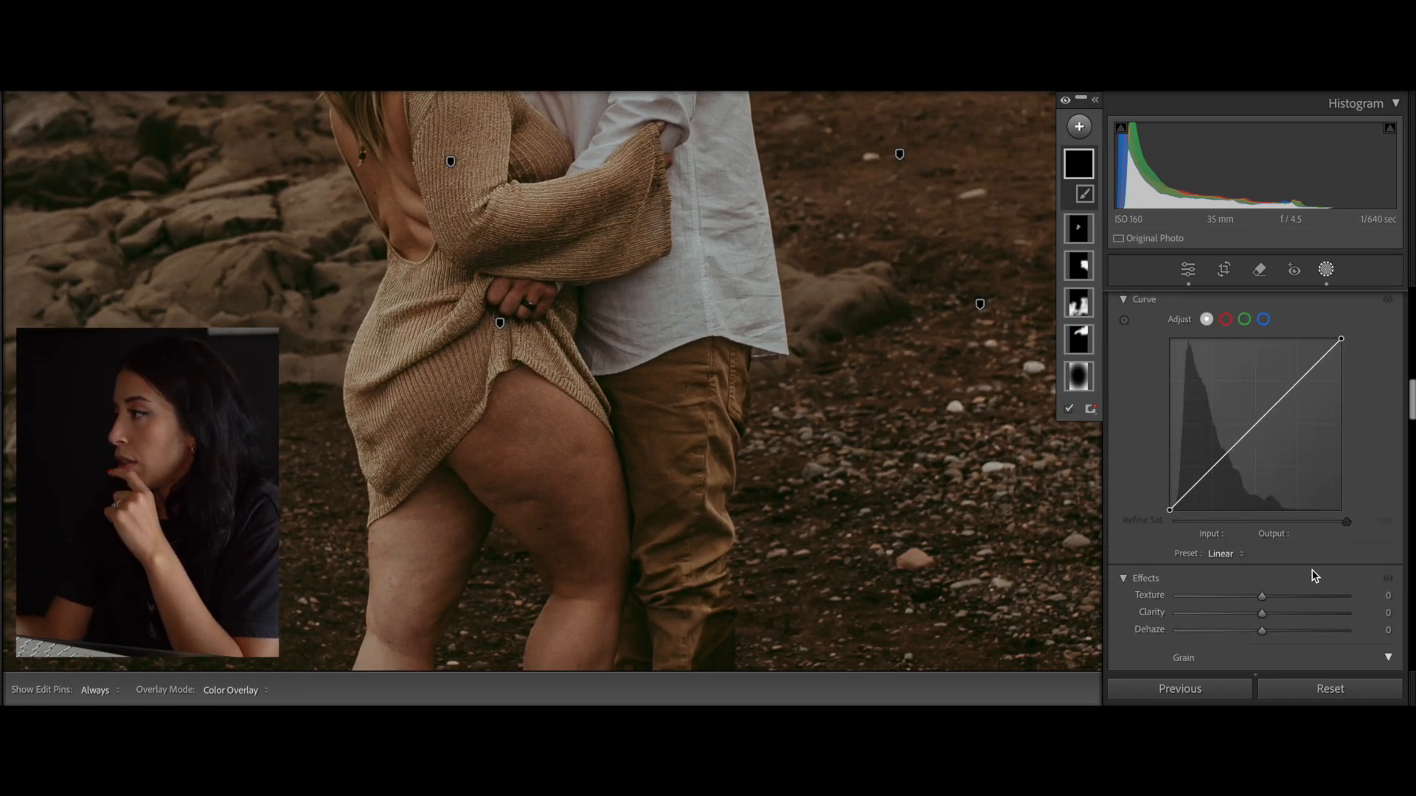
pyautogui.moveTo(1189, 606); pyautogui.dragTo(1244, 618)
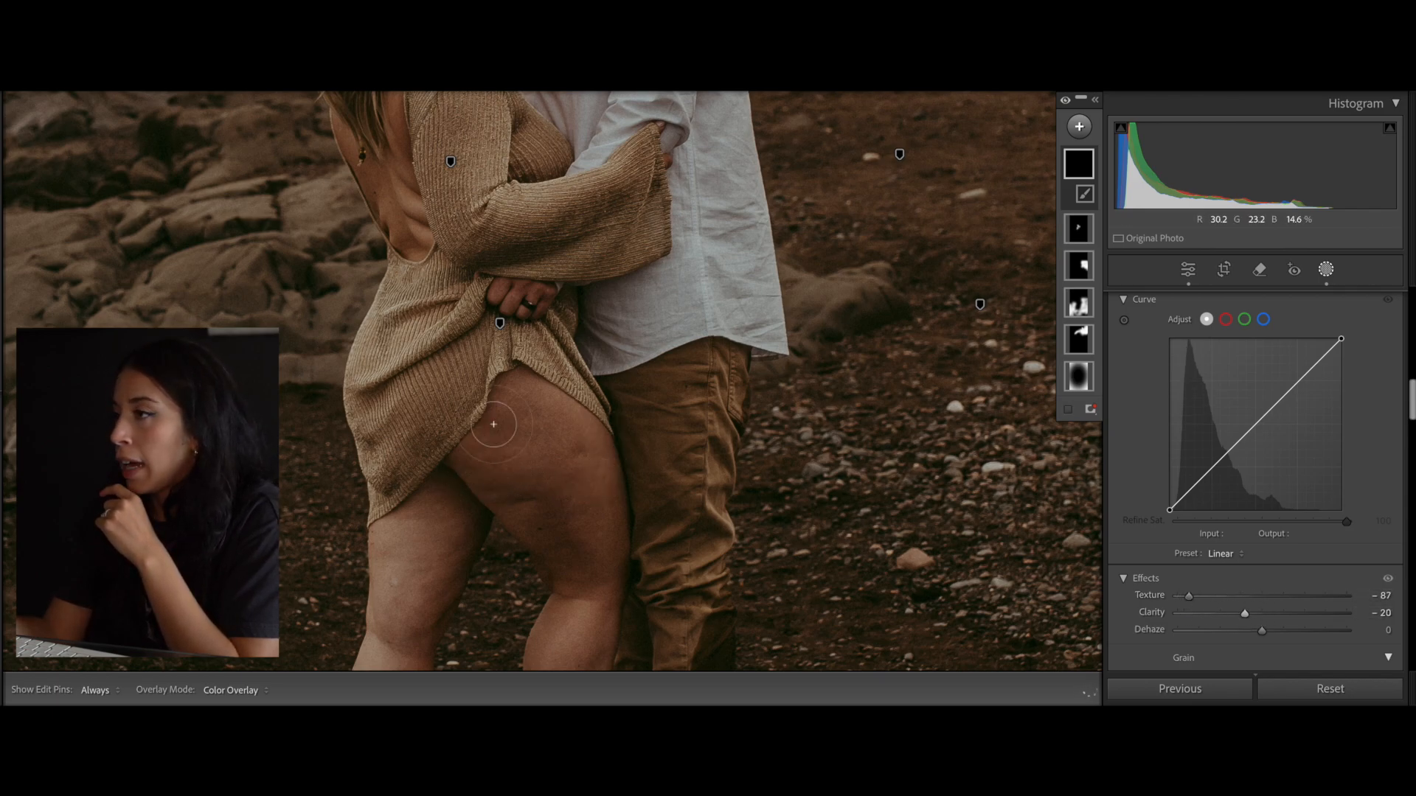
# - Paint the softening mask over the skin of the woman's thighs and lower legs up close, toggling the edit pins, and close masking
pyautogui.press('h')
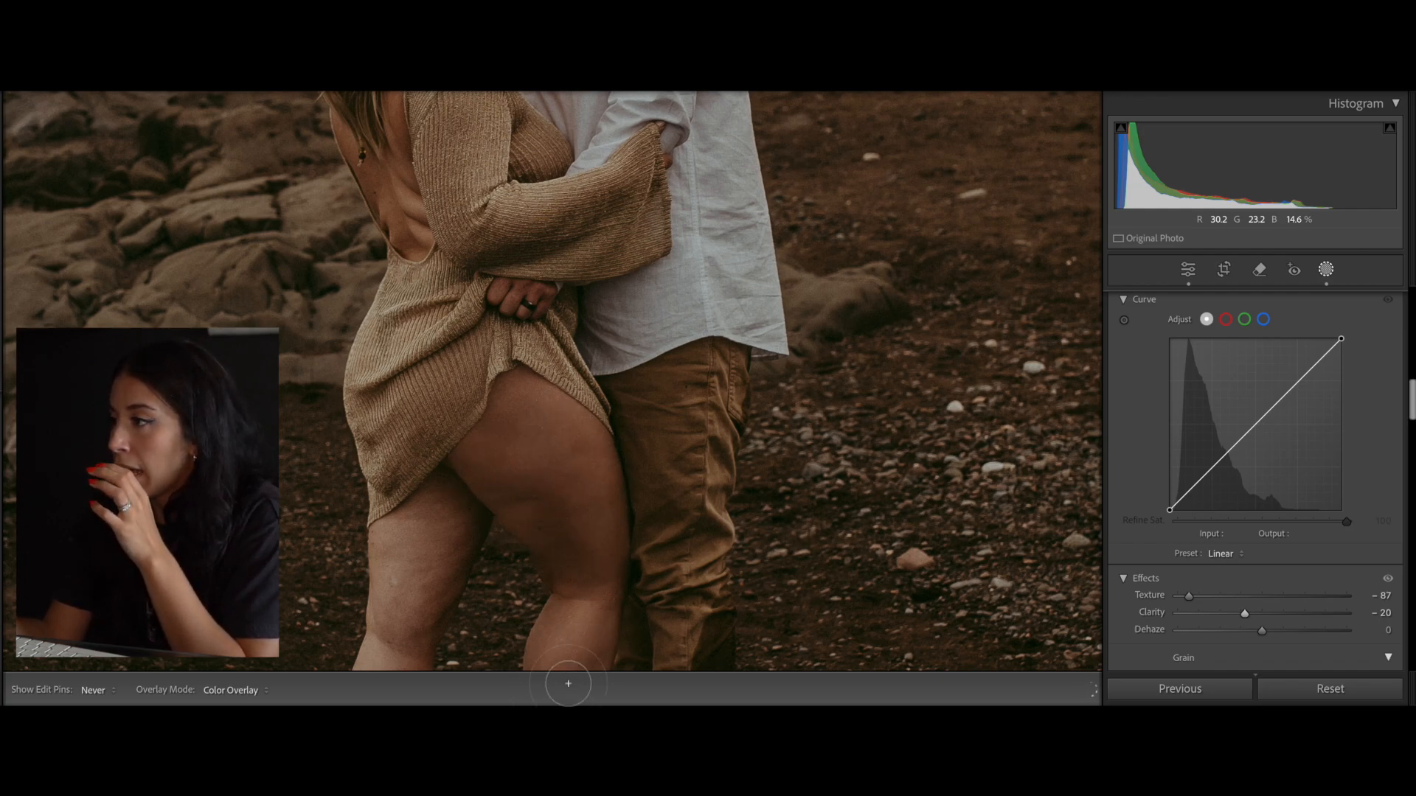
pyautogui.press('h')
pyautogui.scroll(-5, 553, 368)
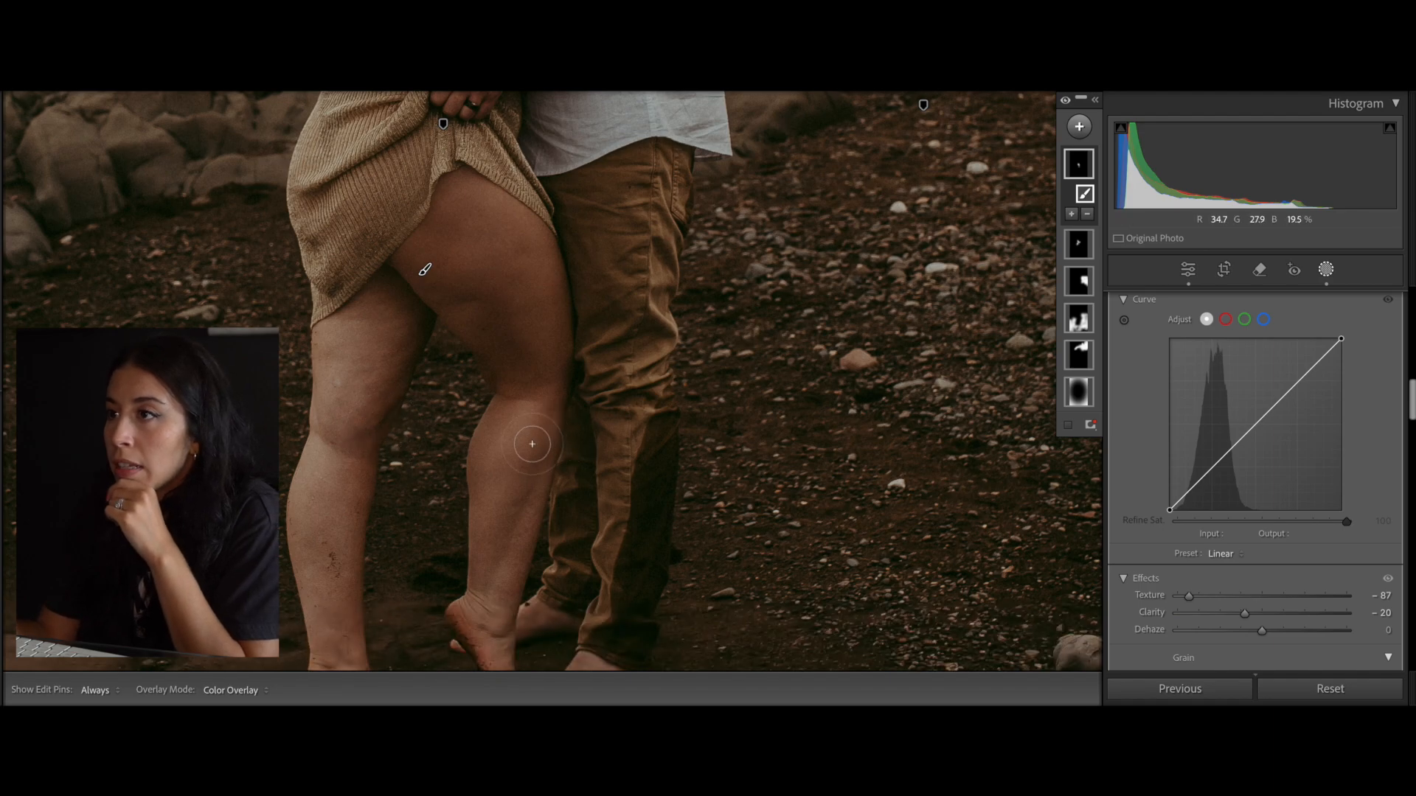
pyautogui.press('h')
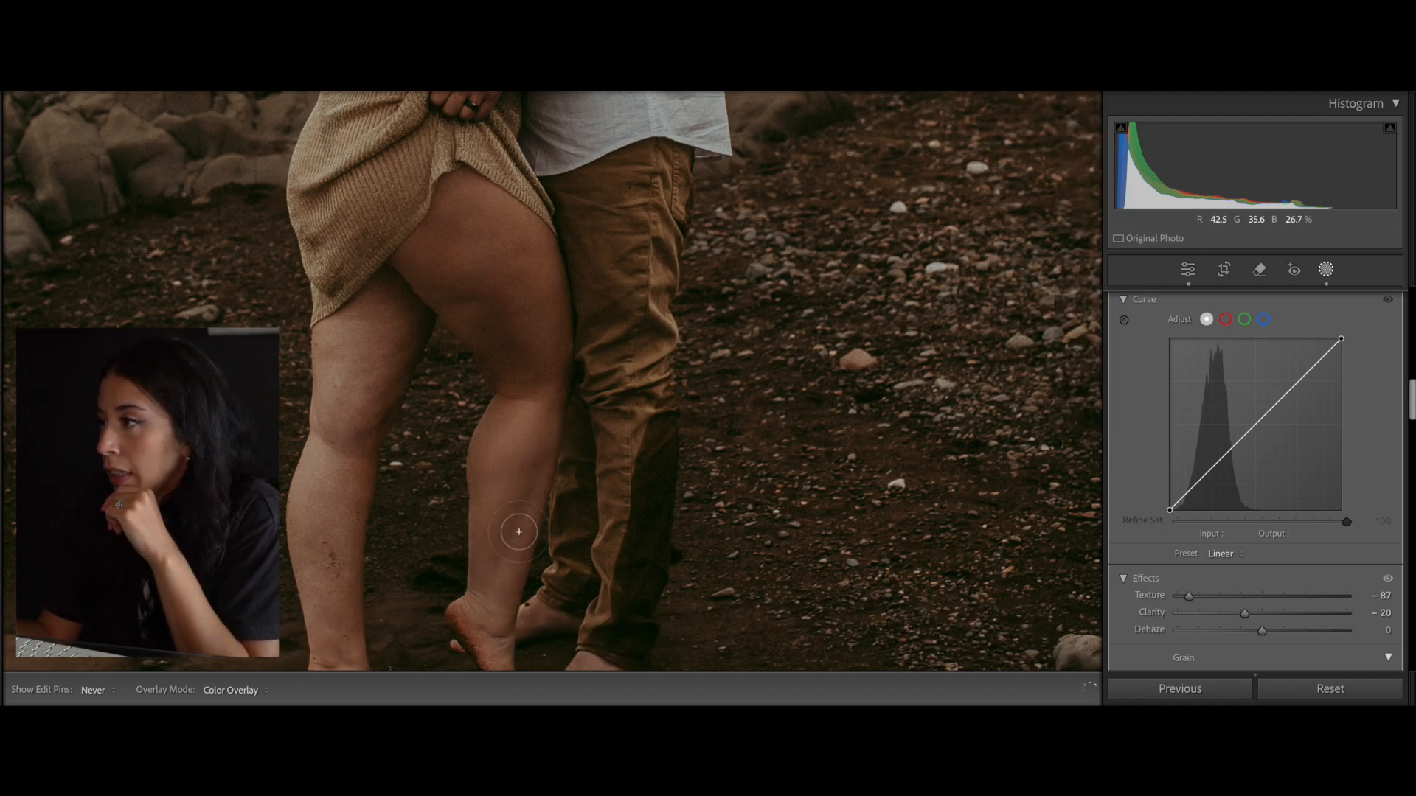
pyautogui.press('h')
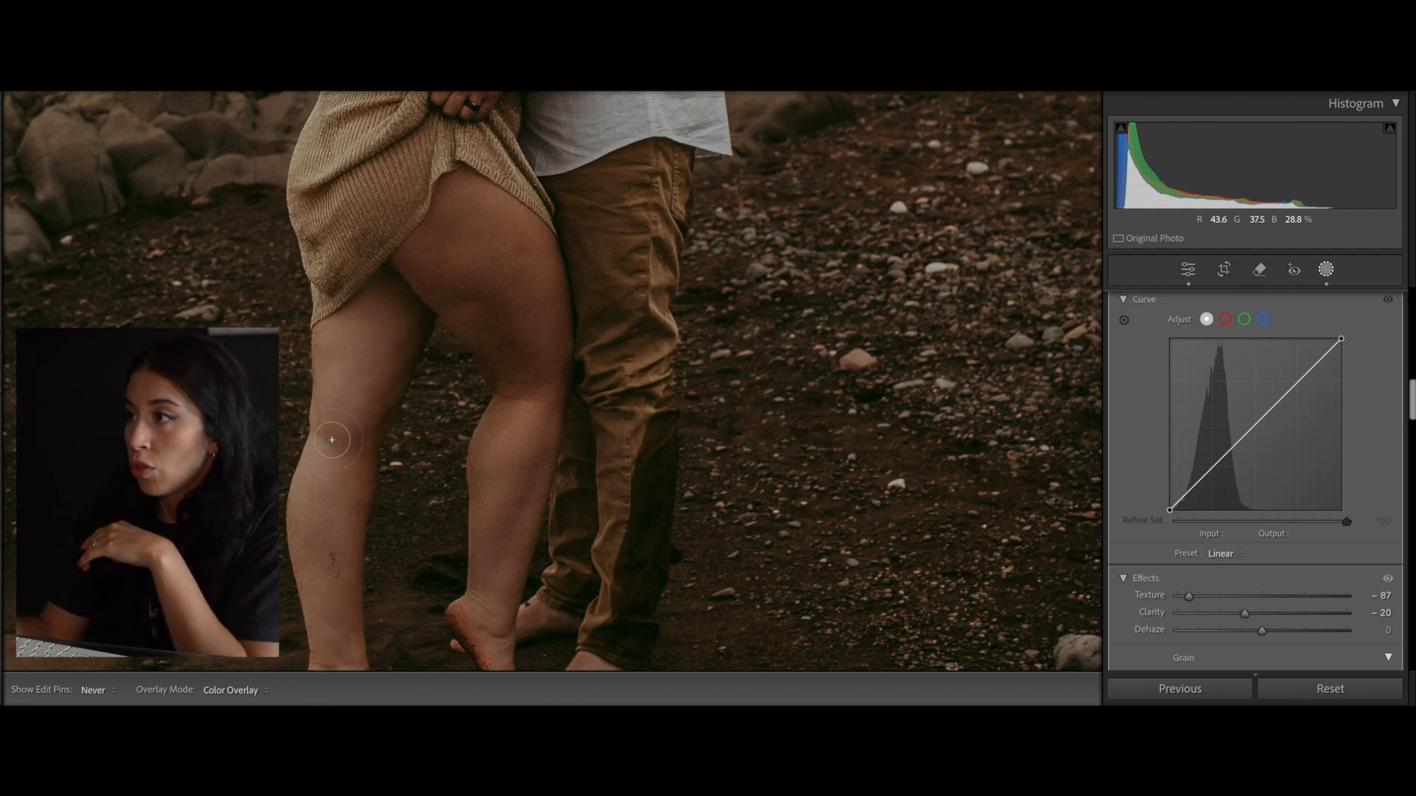
pyautogui.press('h')
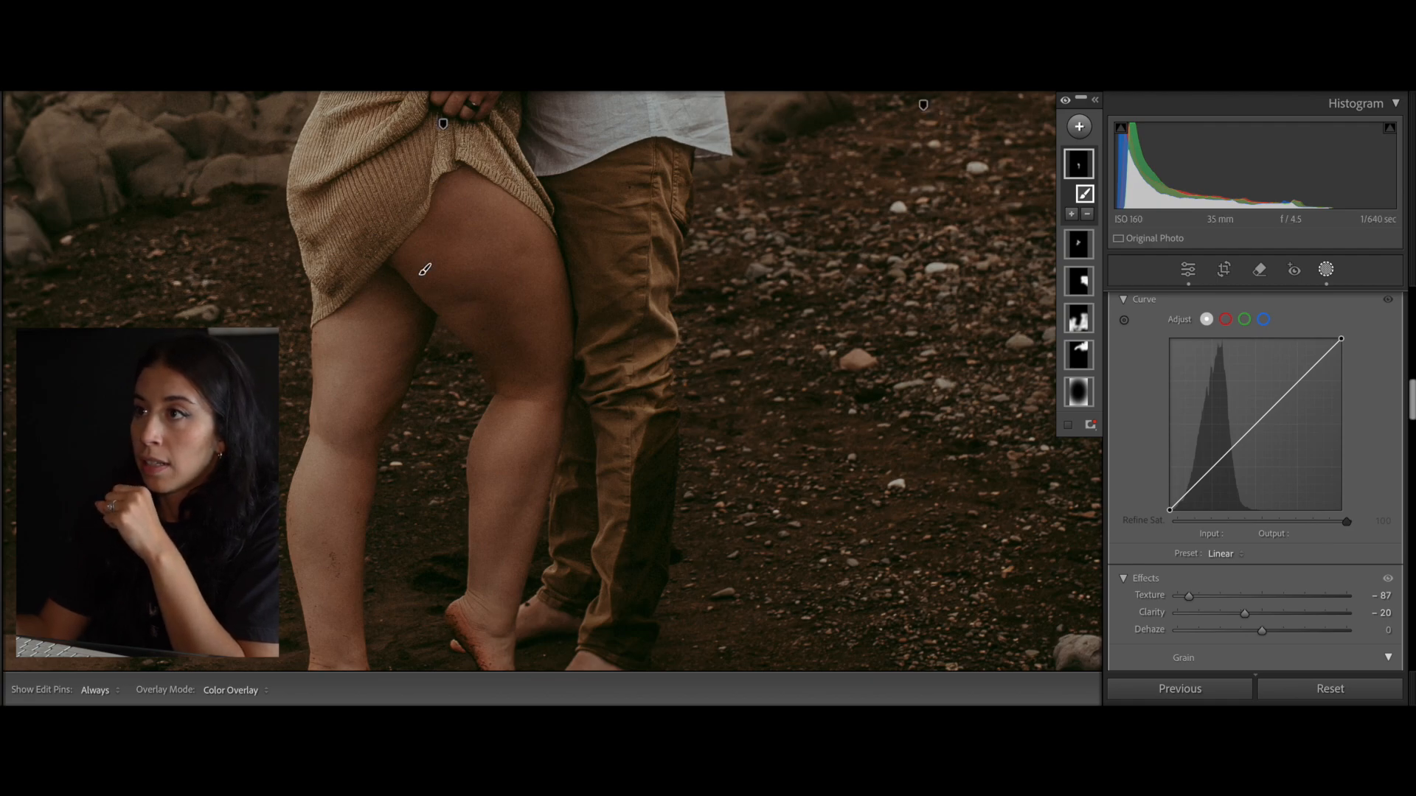
pyautogui.press('z')
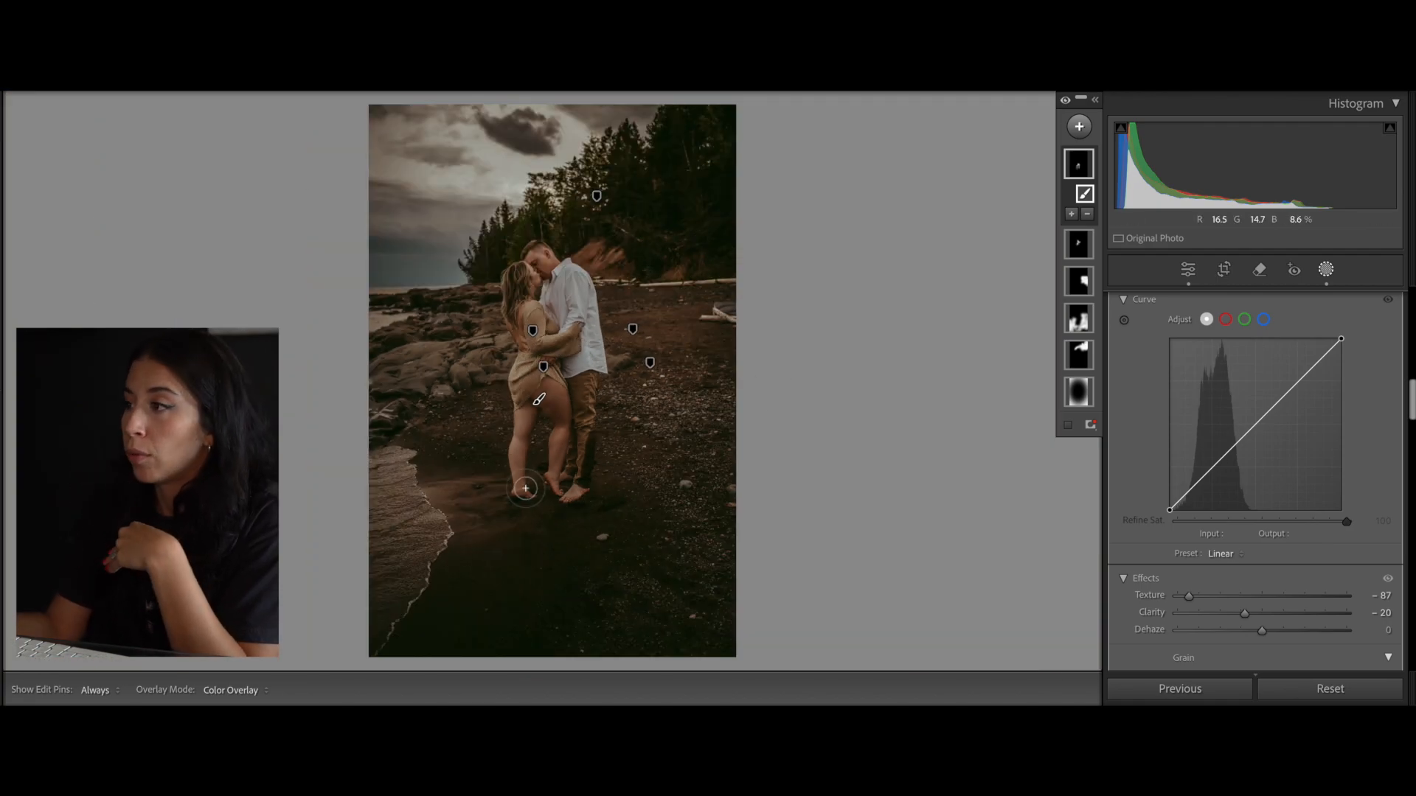
pyautogui.click(1325, 272)
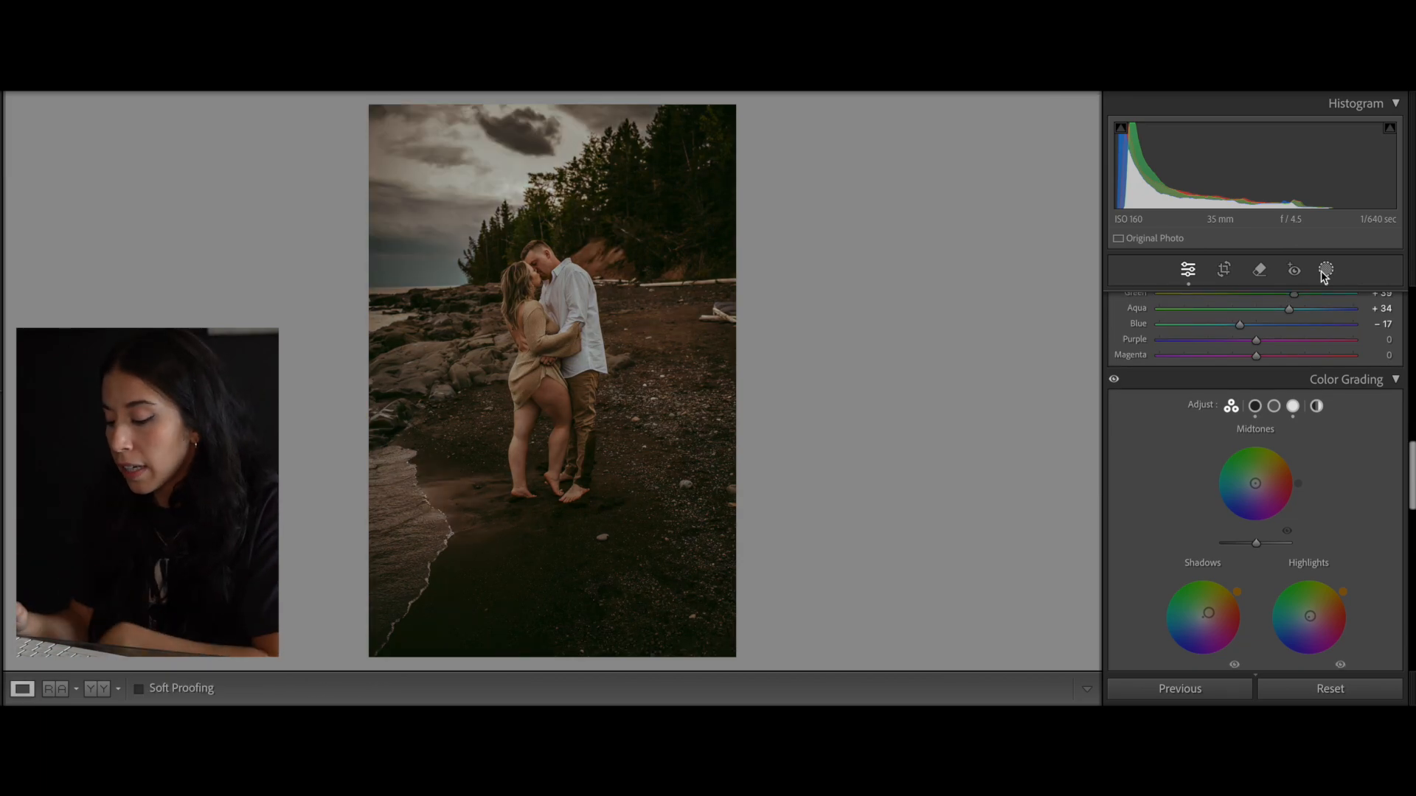
# - Compare the whole edited photo with its original version several times
pyautogui.press('\\')
pyautogui.press('\\')
pyautogui.press('\\')
pyautogui.press('\\')
pyautogui.press('\\')
pyautogui.press('\\')
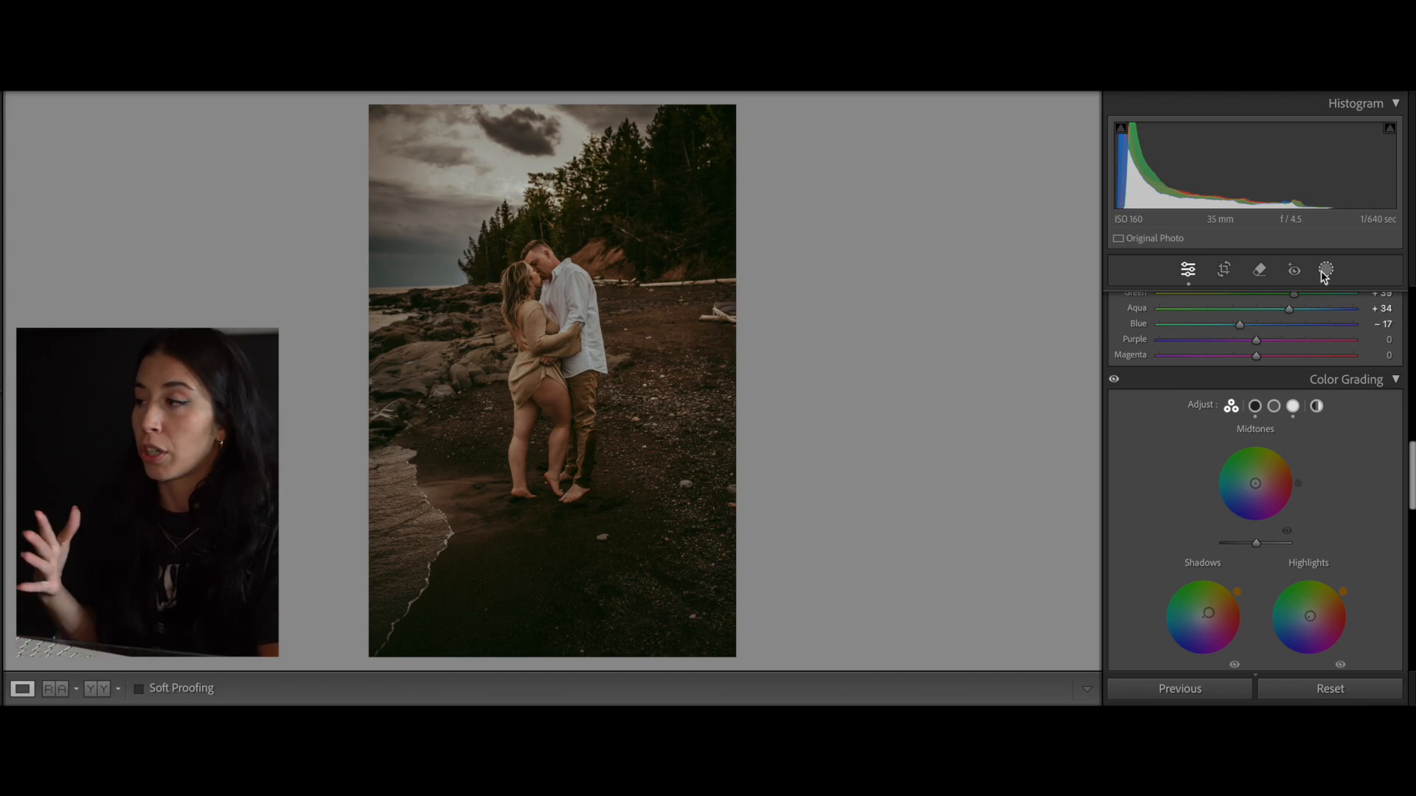
pyautogui.press('\\')
pyautogui.press('\\')
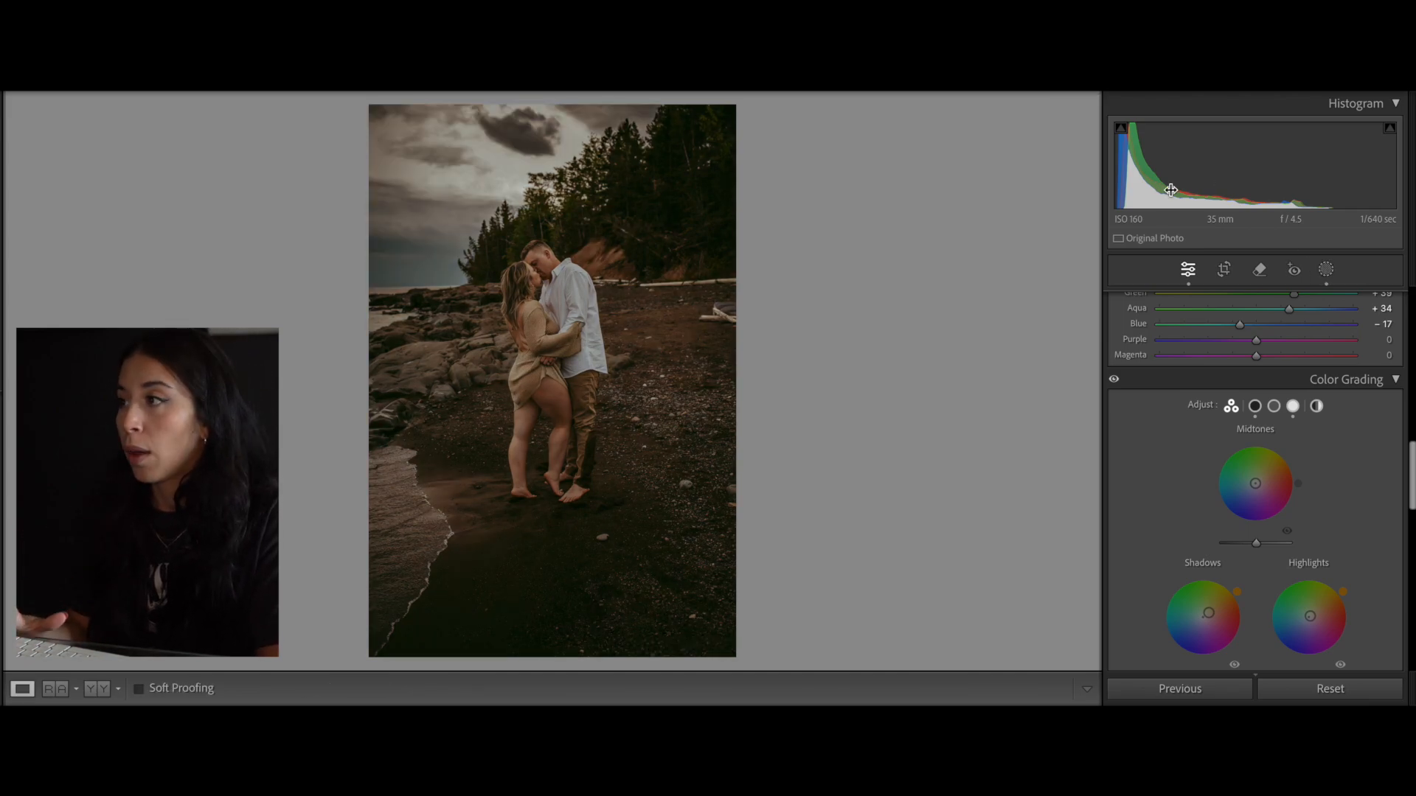
# - Compare the edit with the original up close on the woman's dress and legs
pyautogui.click(541, 423)
pyautogui.moveTo(962, 343); pyautogui.dragTo(861, 479)
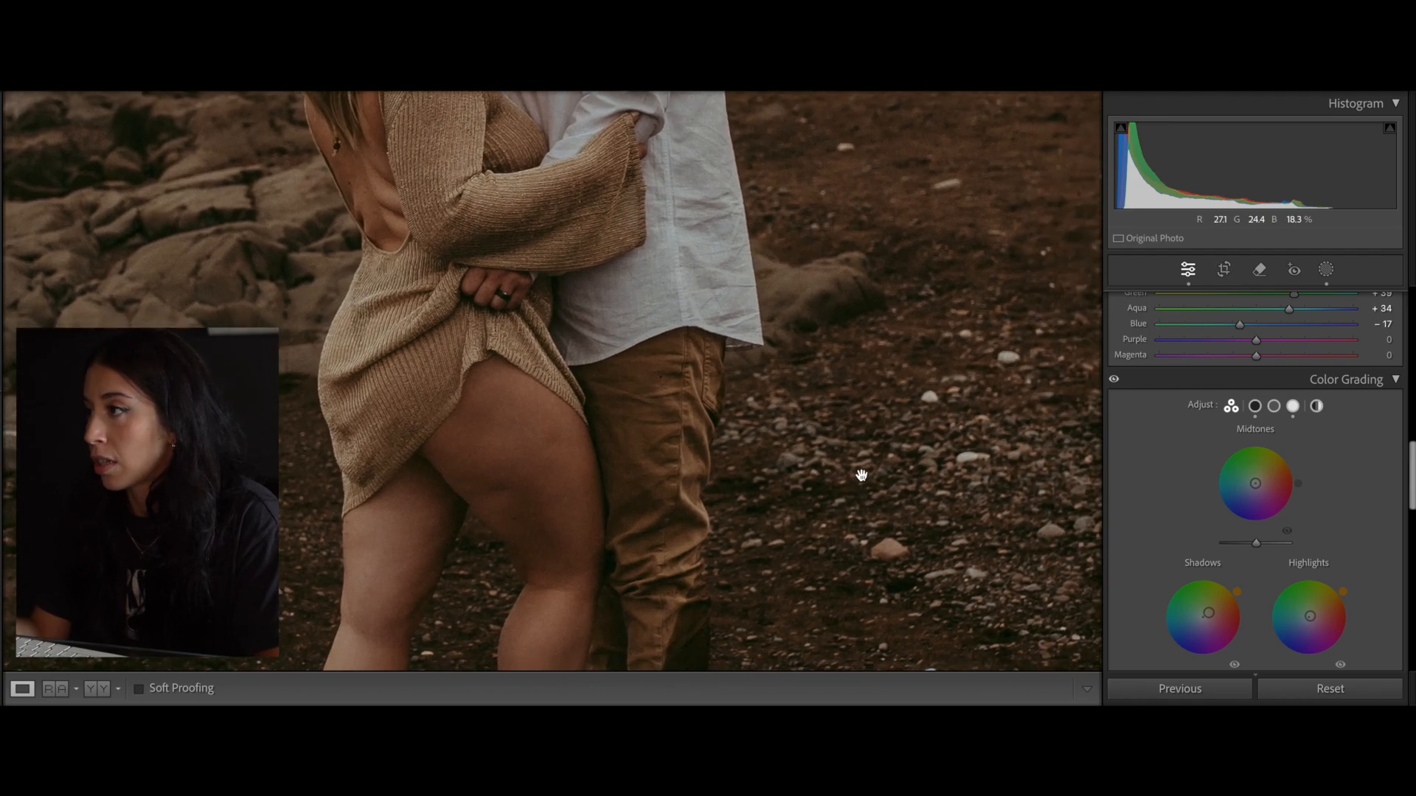
pyautogui.press('\\')
pyautogui.press('\\')
pyautogui.press('\\')
pyautogui.press('\\')
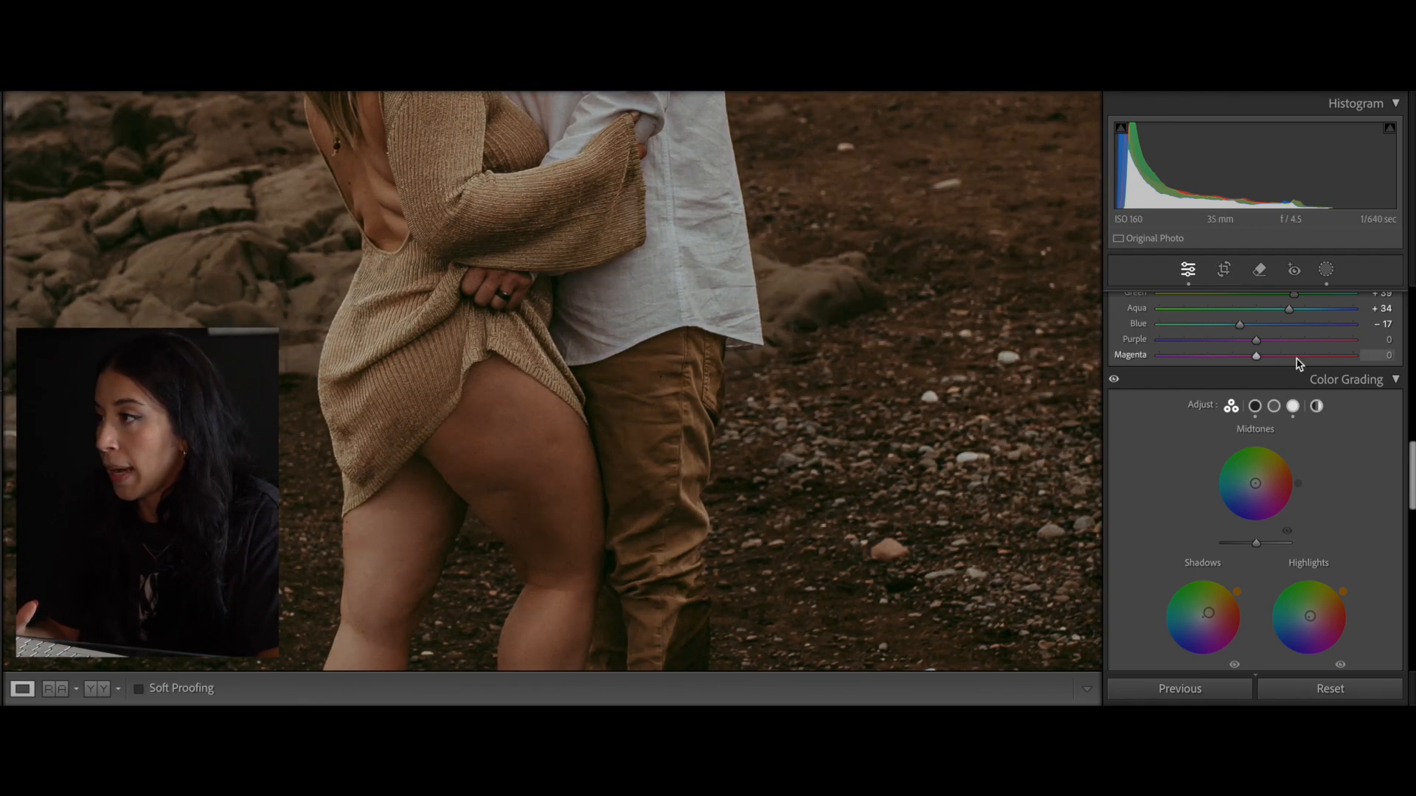
# - Heal the marks on the woman's thigh with the Remove tool, enlarging the brush to size 13 and undoing and redoing a correction
pyautogui.click(1259, 269)
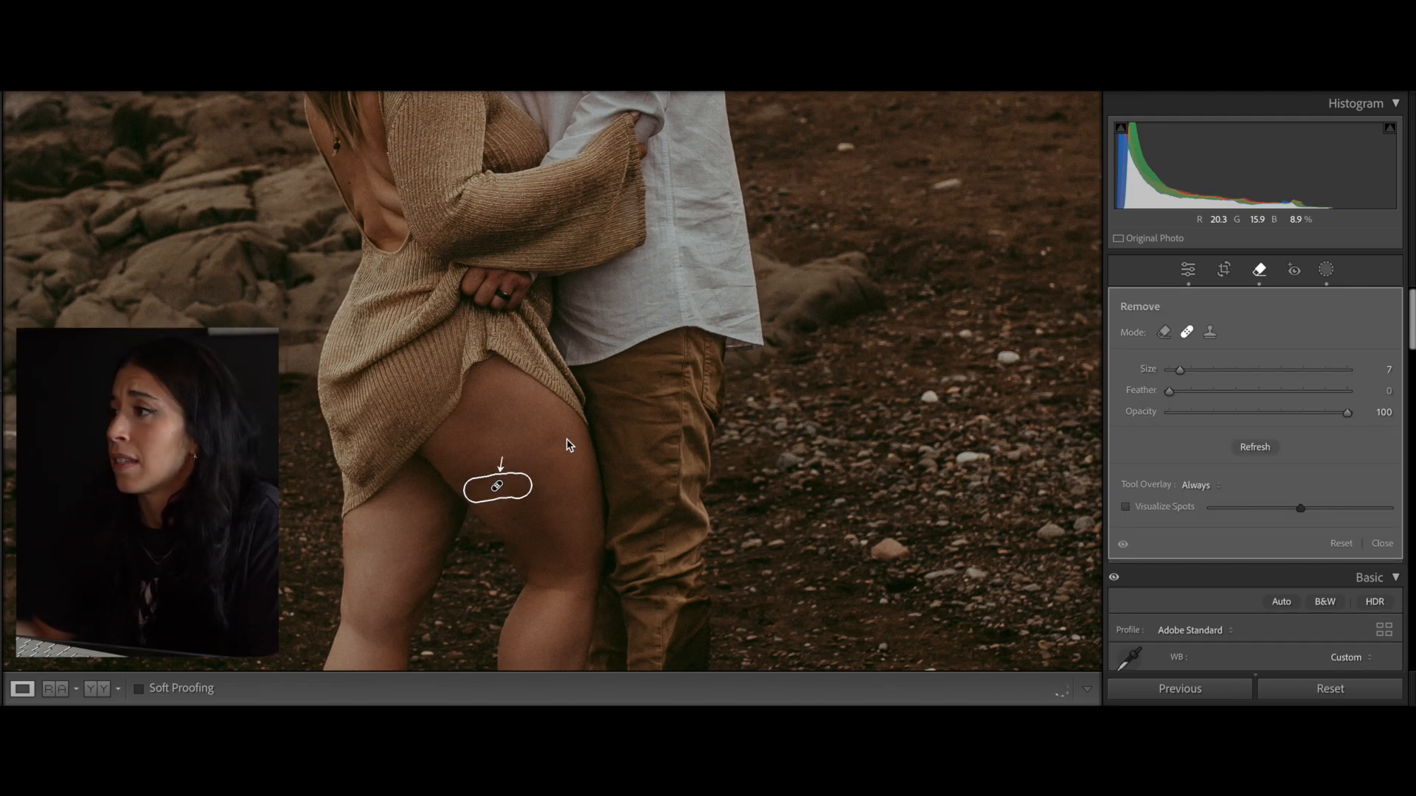
pyautogui.press(']')
pyautogui.press(']')
pyautogui.press('super+z')
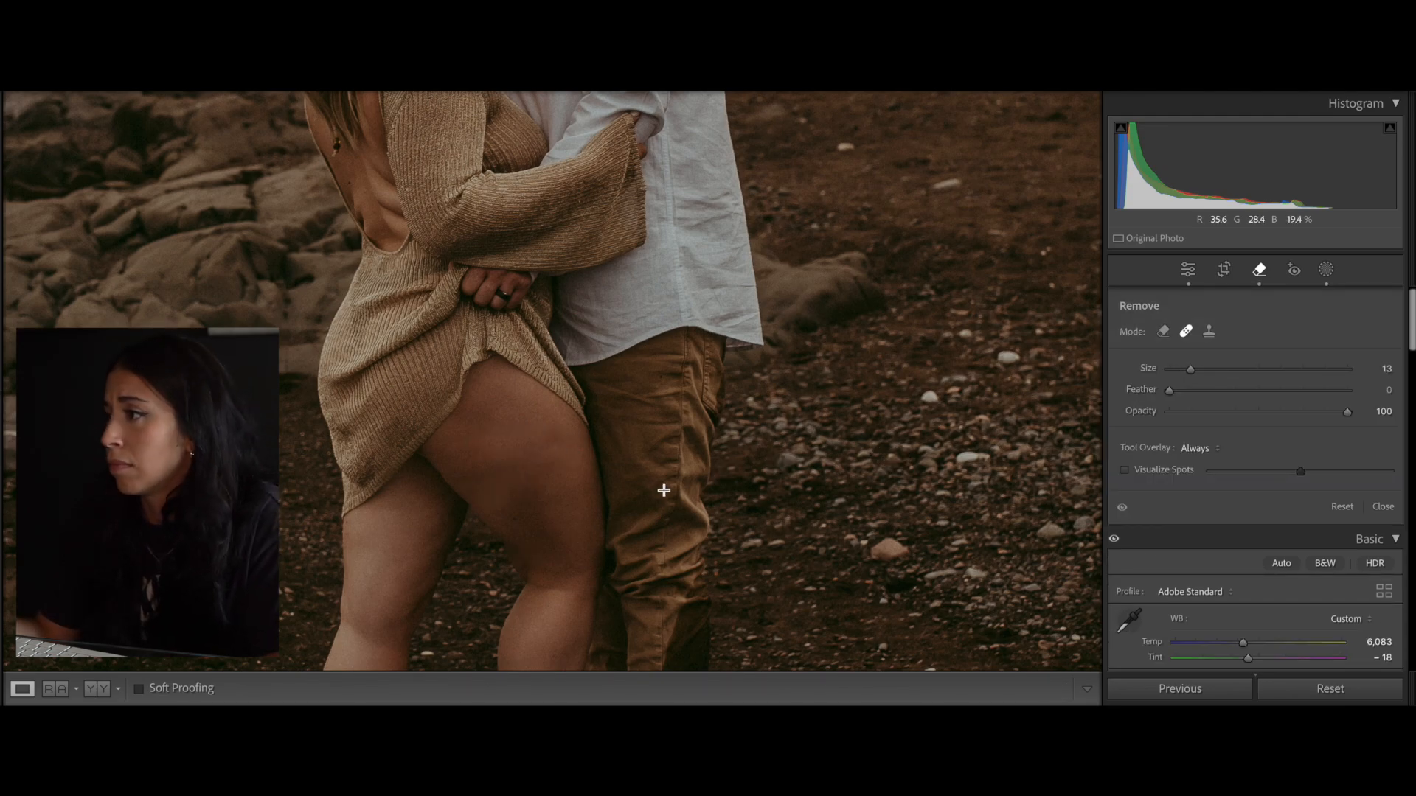
pyautogui.press('super+shift+z')
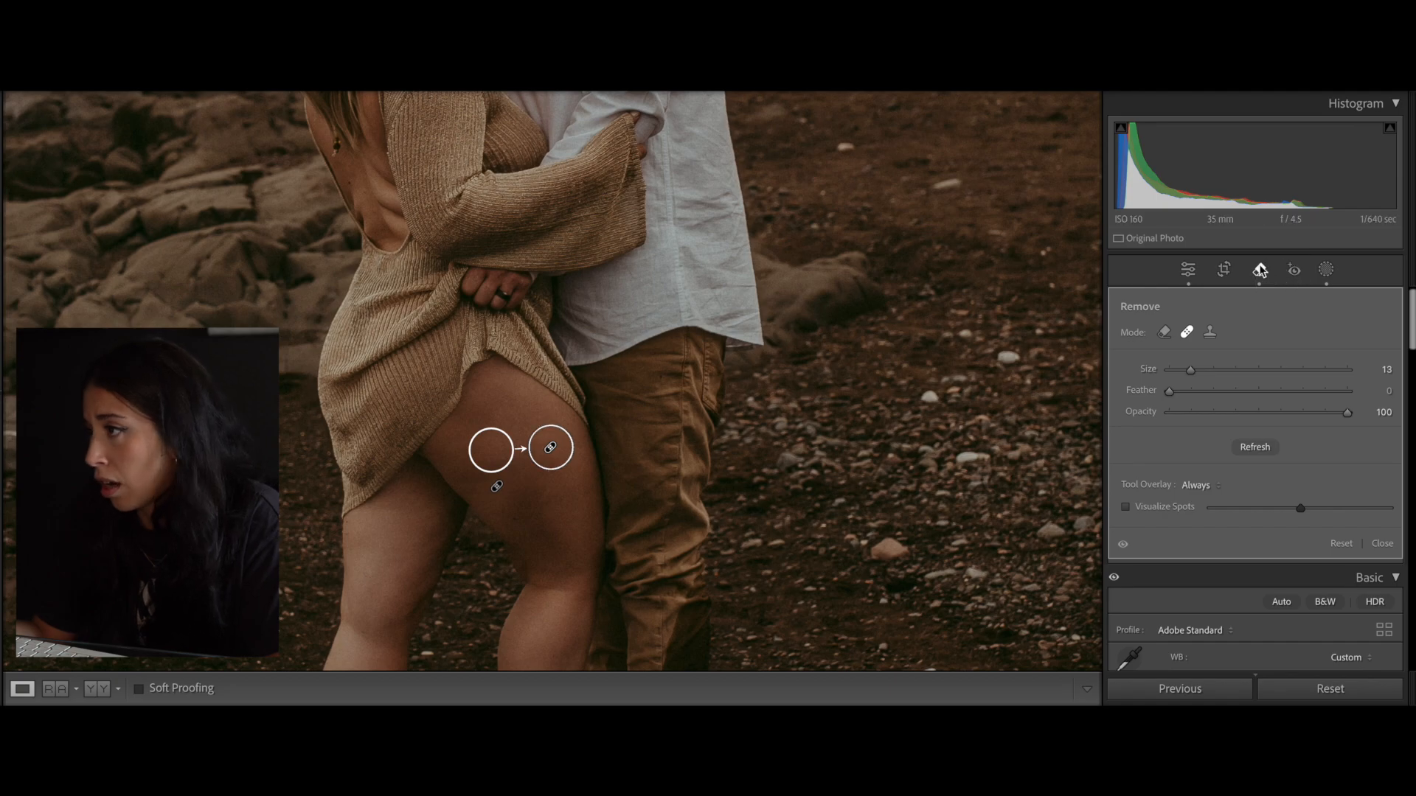
pyautogui.press('q')
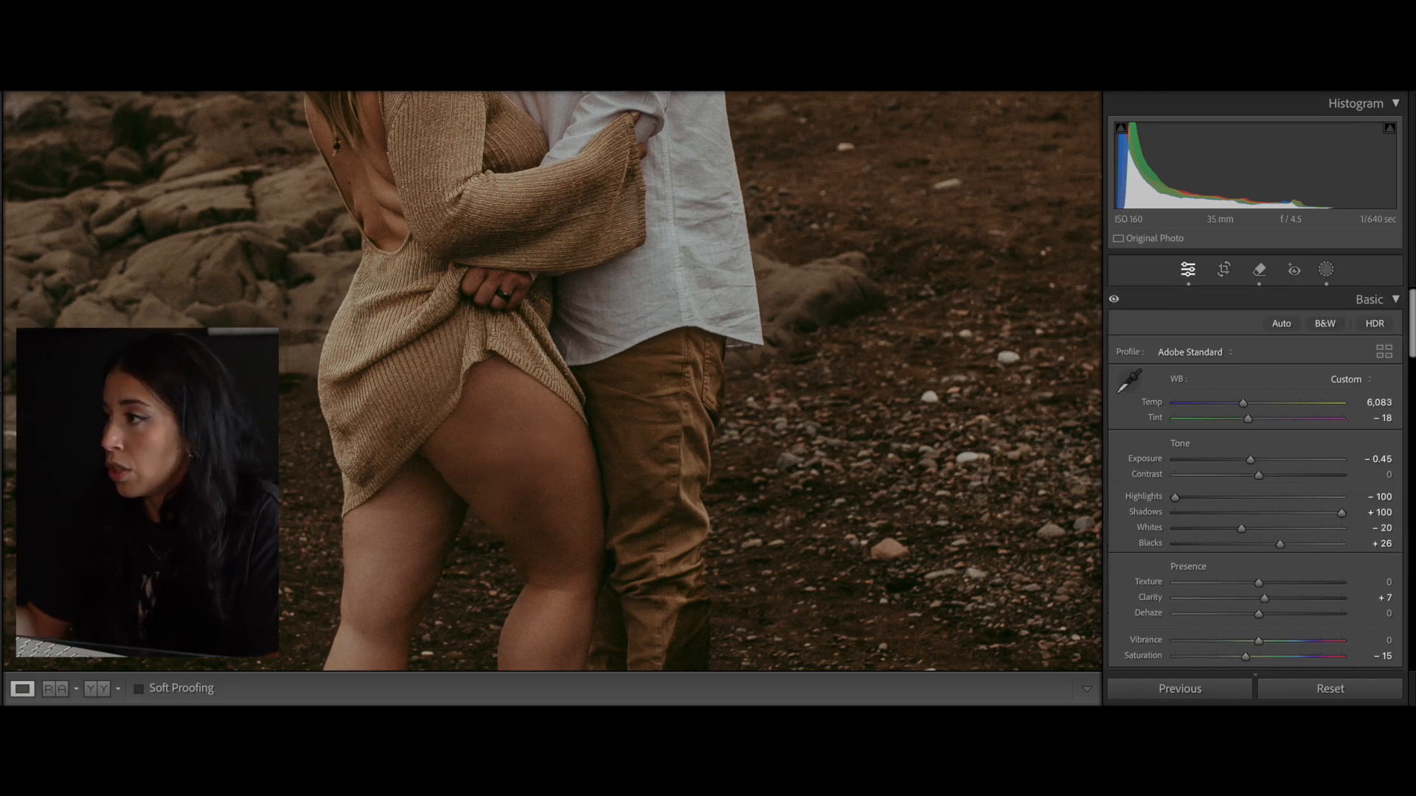
# - View the whole photo and compare the retouched version with the original
pyautogui.press('z')
pyautogui.press('\\')
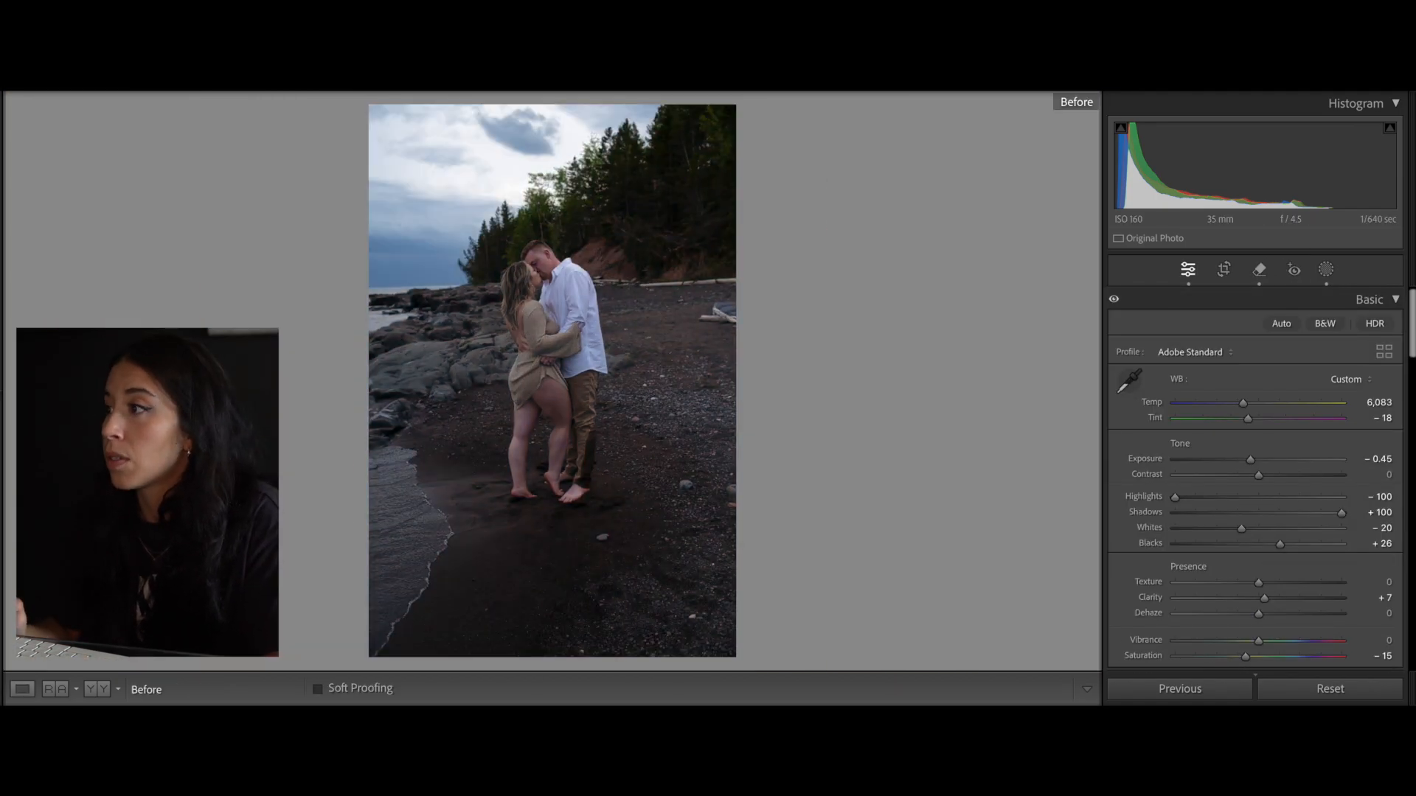
pyautogui.press('\\')
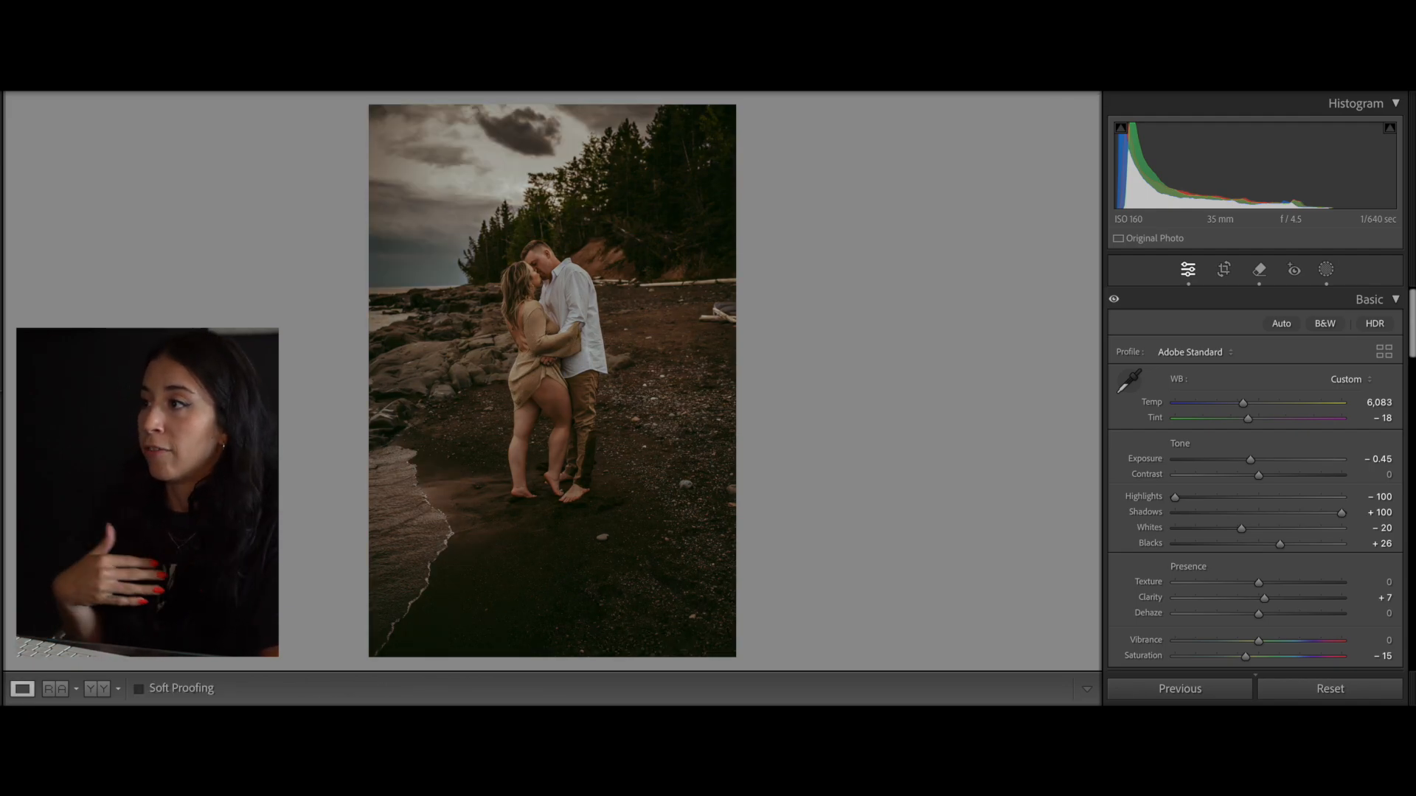
# - Create another brush mask for the shoreline rocks and set its clarity to 21
pyautogui.click(1325, 269)
pyautogui.click(1079, 127)
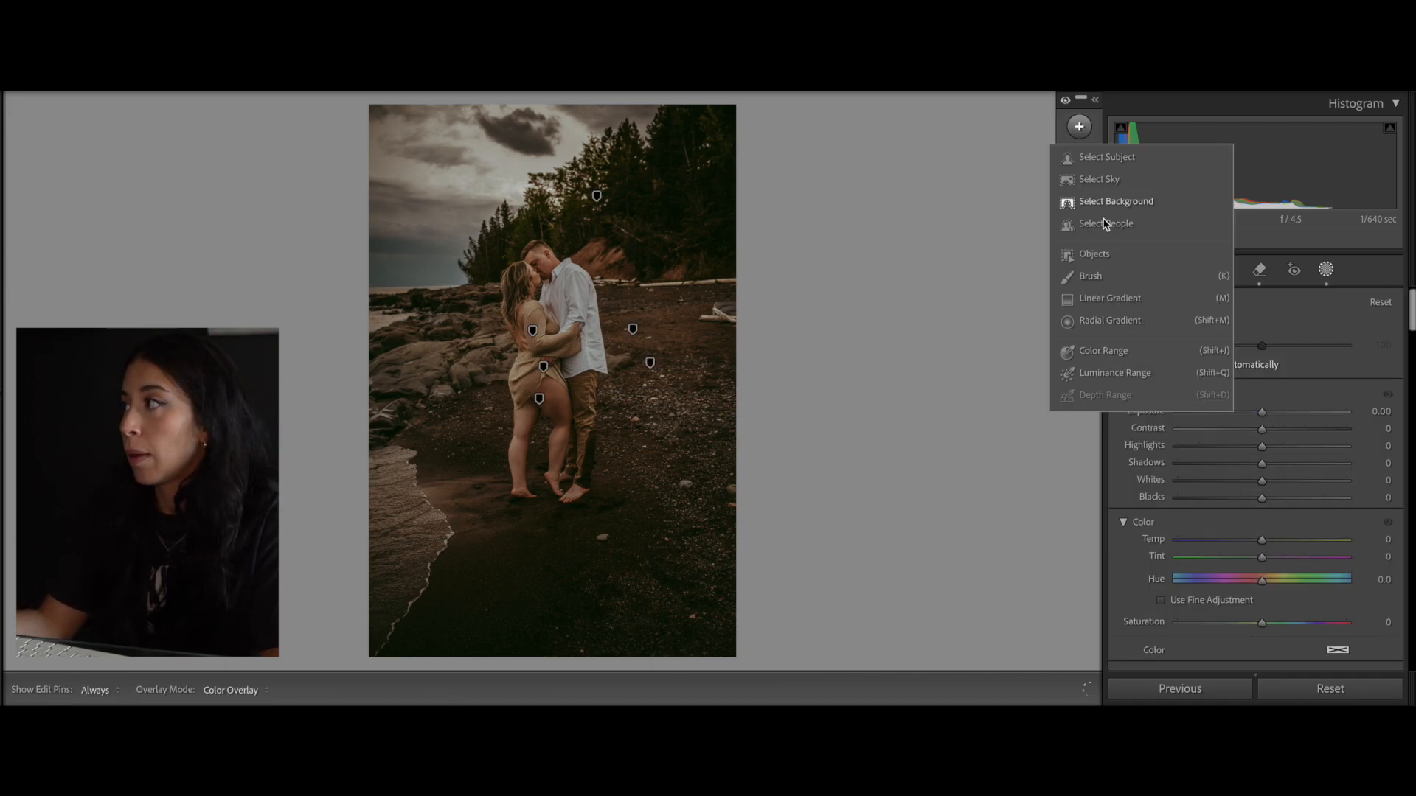
pyautogui.click(1095, 348)
pyautogui.scroll(-5, 1273, 515)
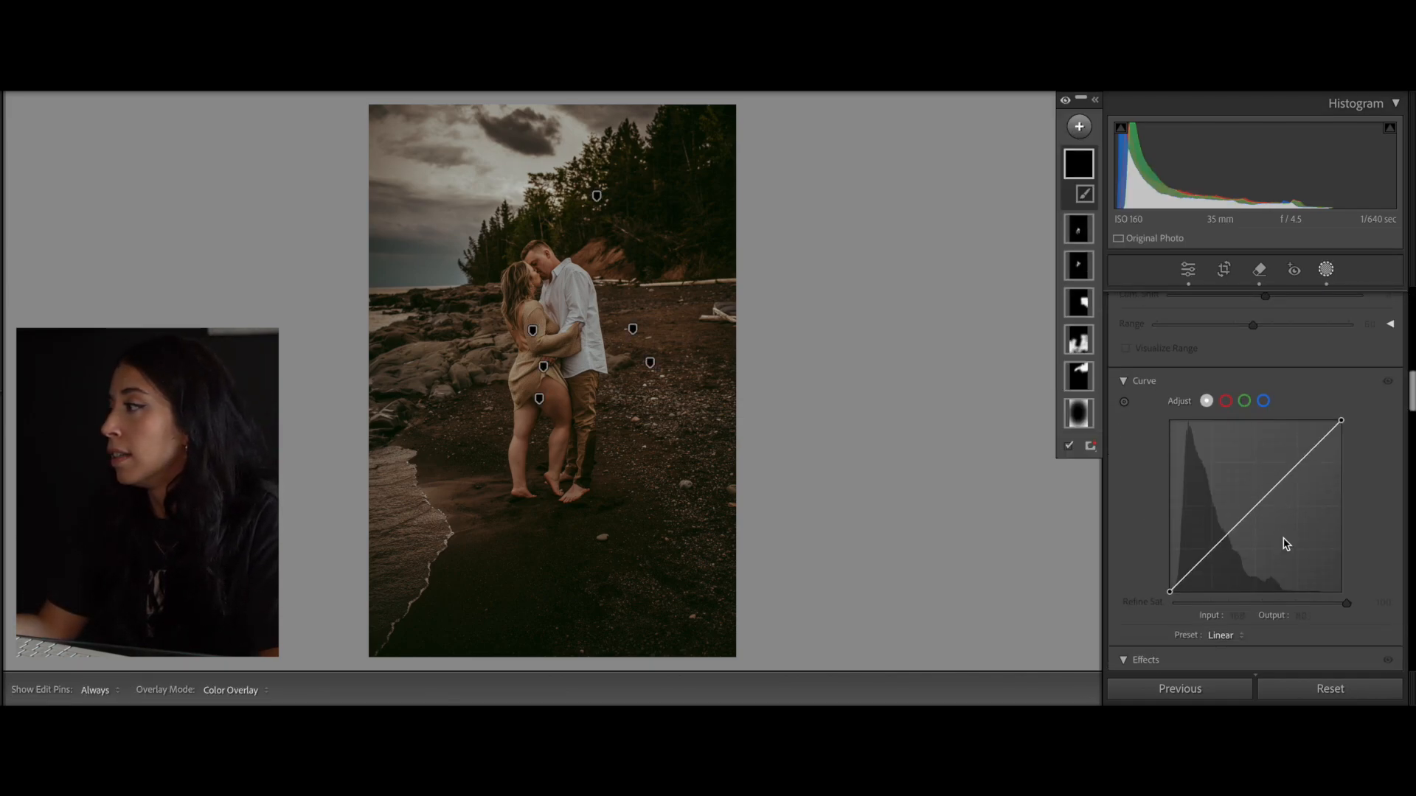
pyautogui.moveTo(1262, 593); pyautogui.dragTo(1281, 611)
# - Set the new mask's exposure to −0.10 and enlarge its brush to size 8
pyautogui.scroll(-5, 1281, 609)
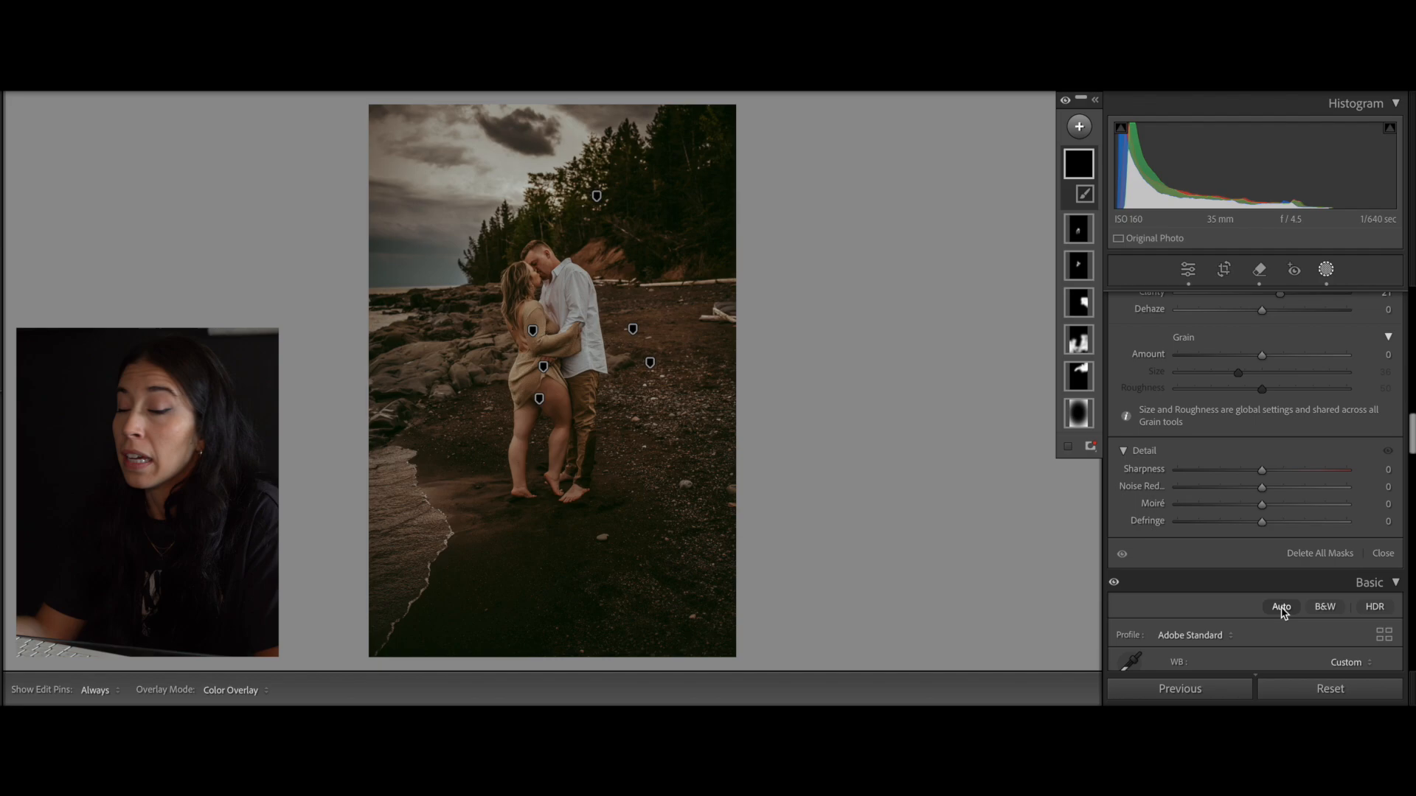
pyautogui.moveTo(1262, 439); pyautogui.dragTo(1271, 441)
pyautogui.scroll(9, 1254, 435)
pyautogui.scroll(8, 1257, 436)
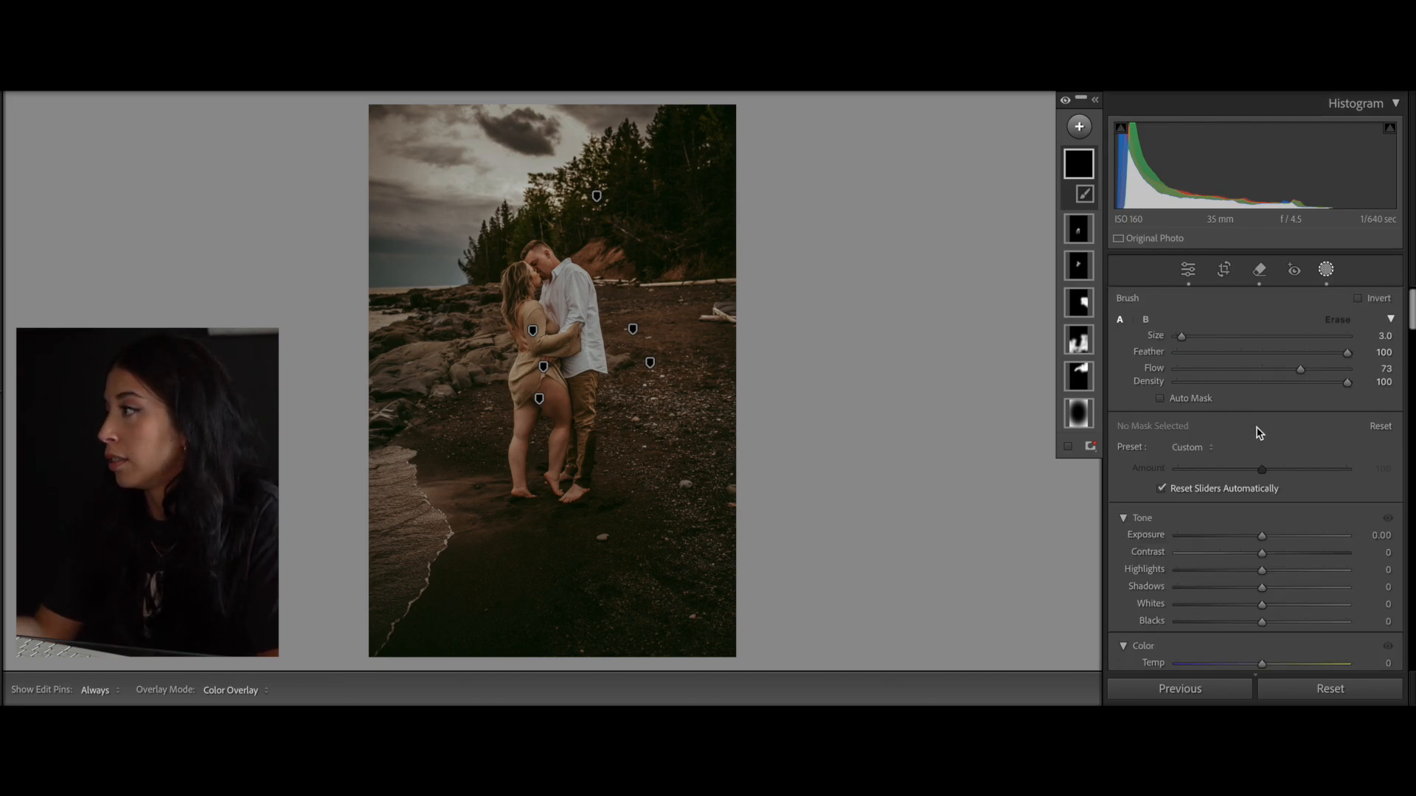
pyautogui.moveTo(1262, 537); pyautogui.dragTo(1260, 538)
pyautogui.scroll(3, 416, 392)
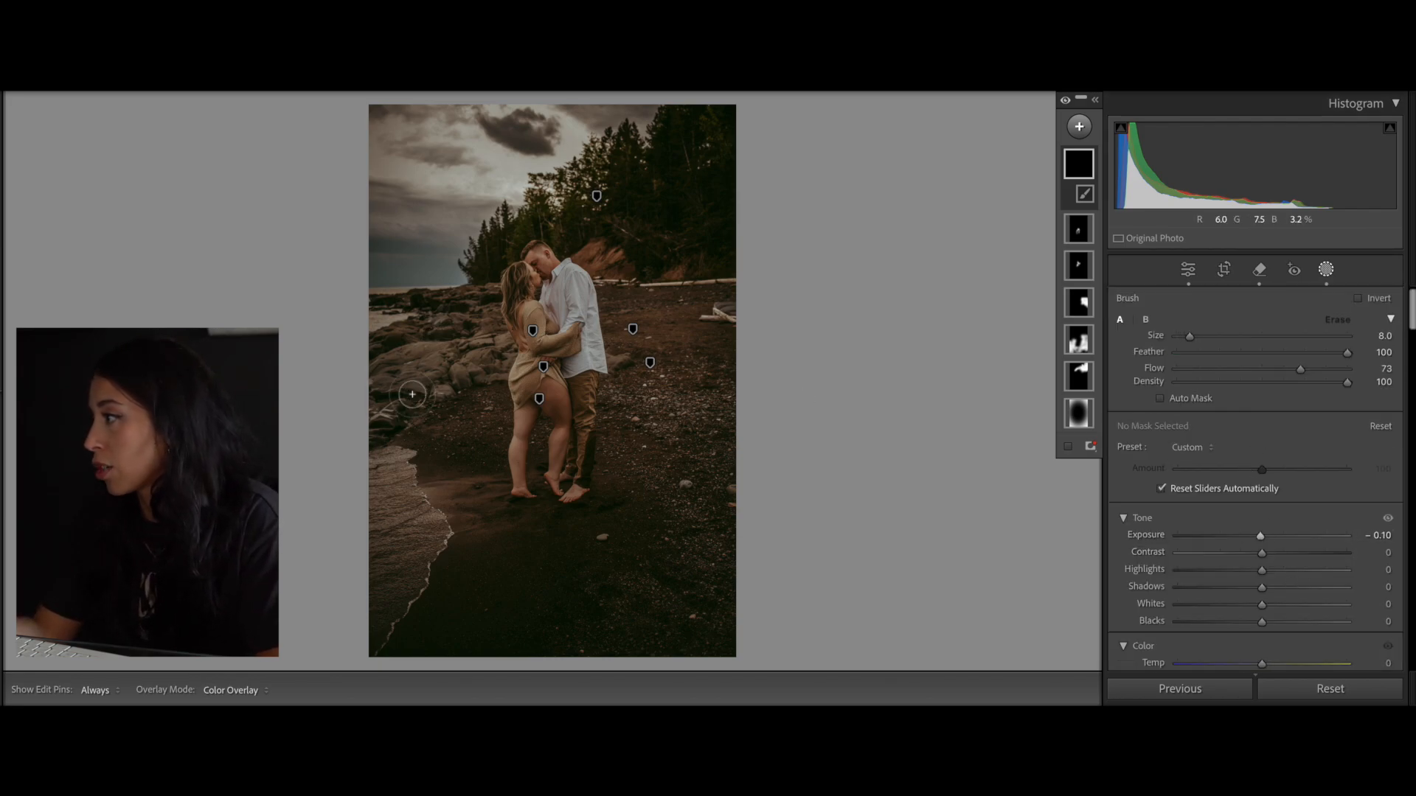
# - Paint the mask over the rocks beside the couple with brush sizes 10 and 7, and set its exposure to −0.12
pyautogui.press('h')
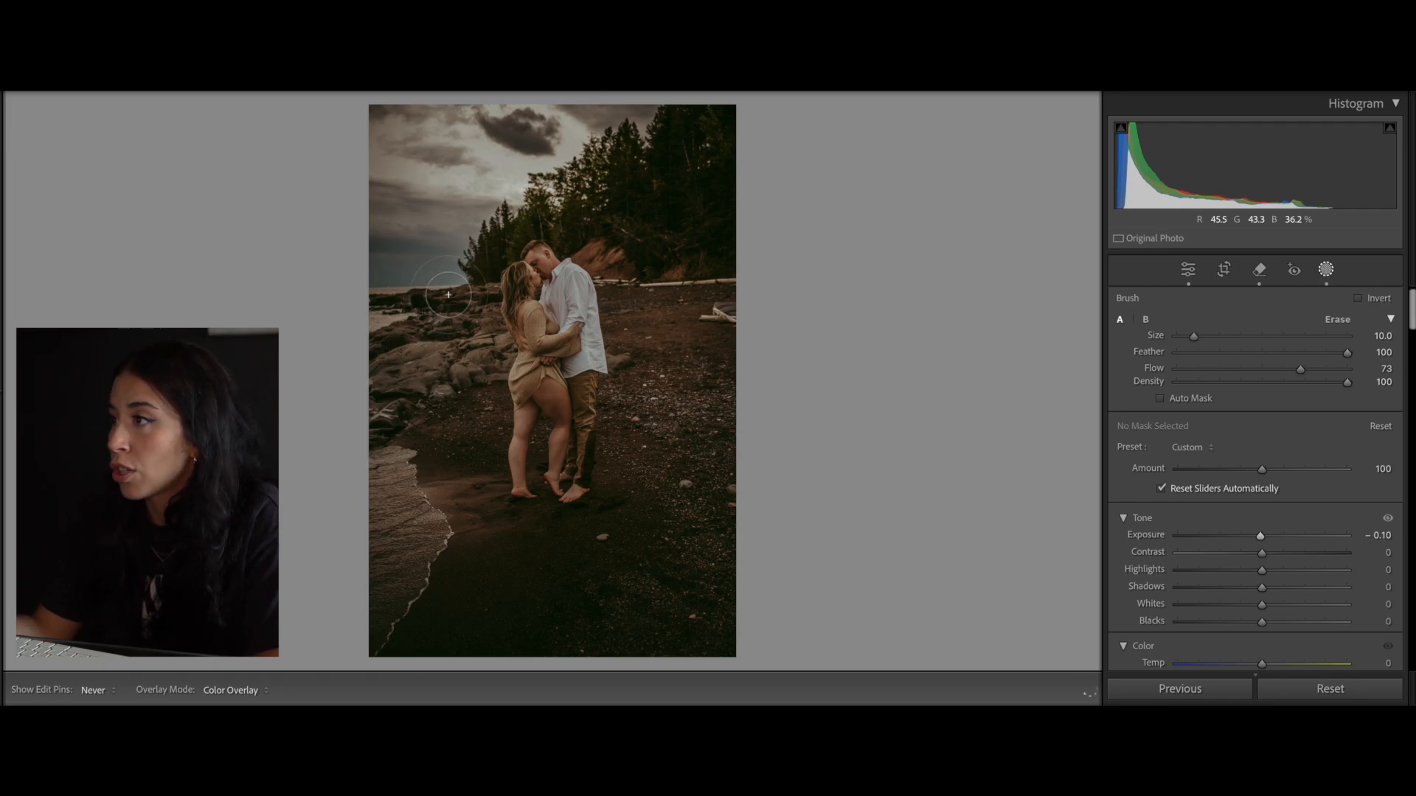
pyautogui.moveTo(392, 391)
pyautogui.mouseDown()
pyautogui.moveTo(439, 335)
pyautogui.moveTo(413, 329)
pyautogui.mouseUp()
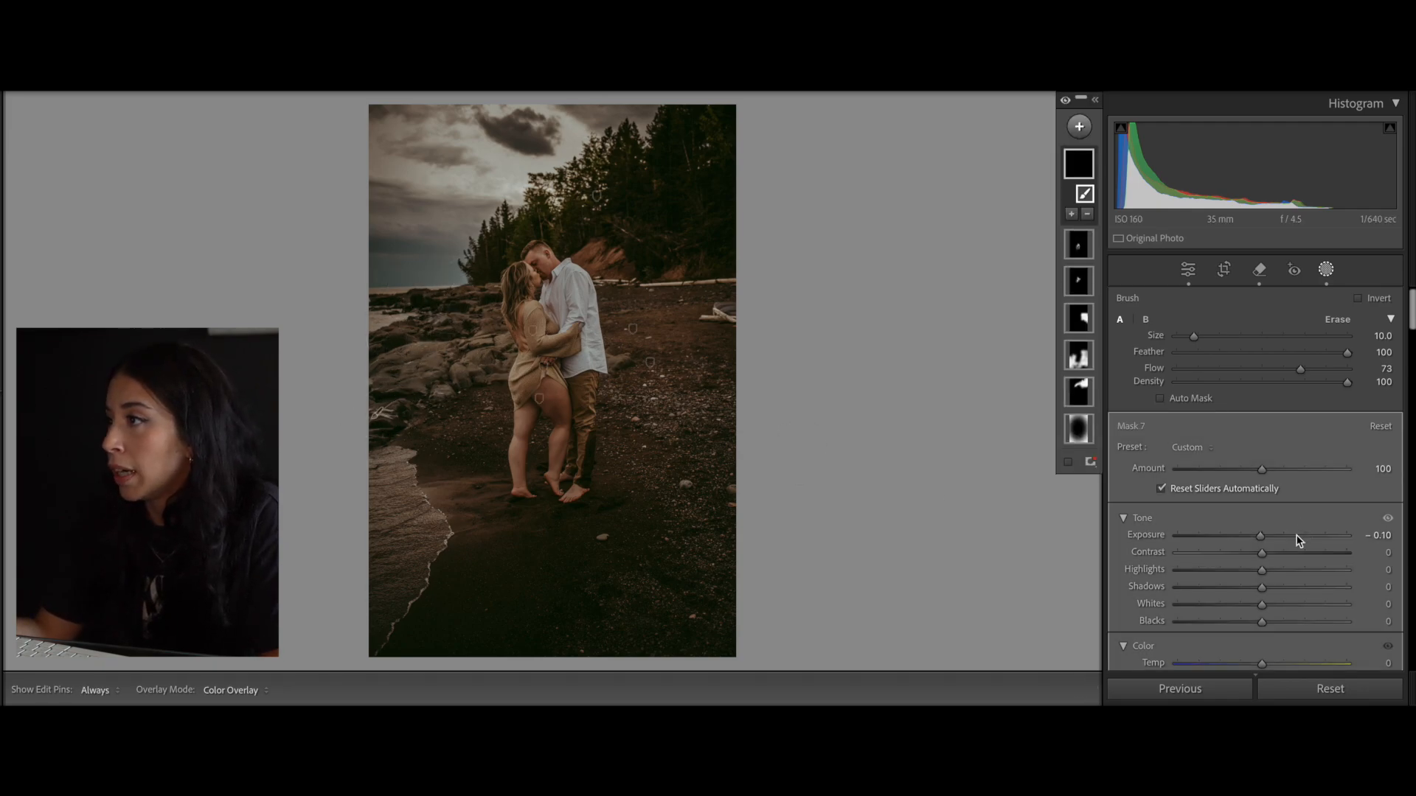
pyautogui.moveTo(1254, 540); pyautogui.dragTo(1260, 544)
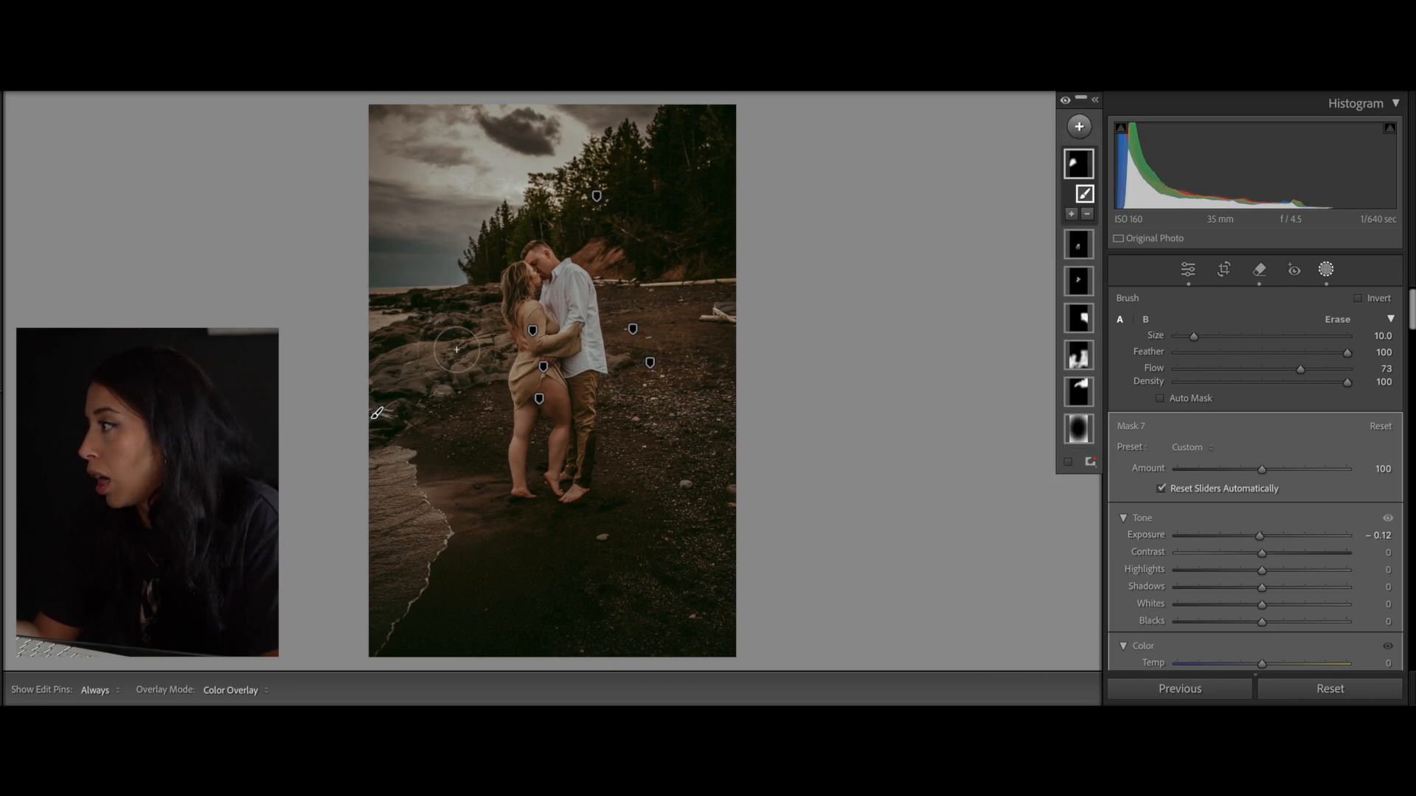
pyautogui.scroll(-3, 445, 356)
pyautogui.press('h')
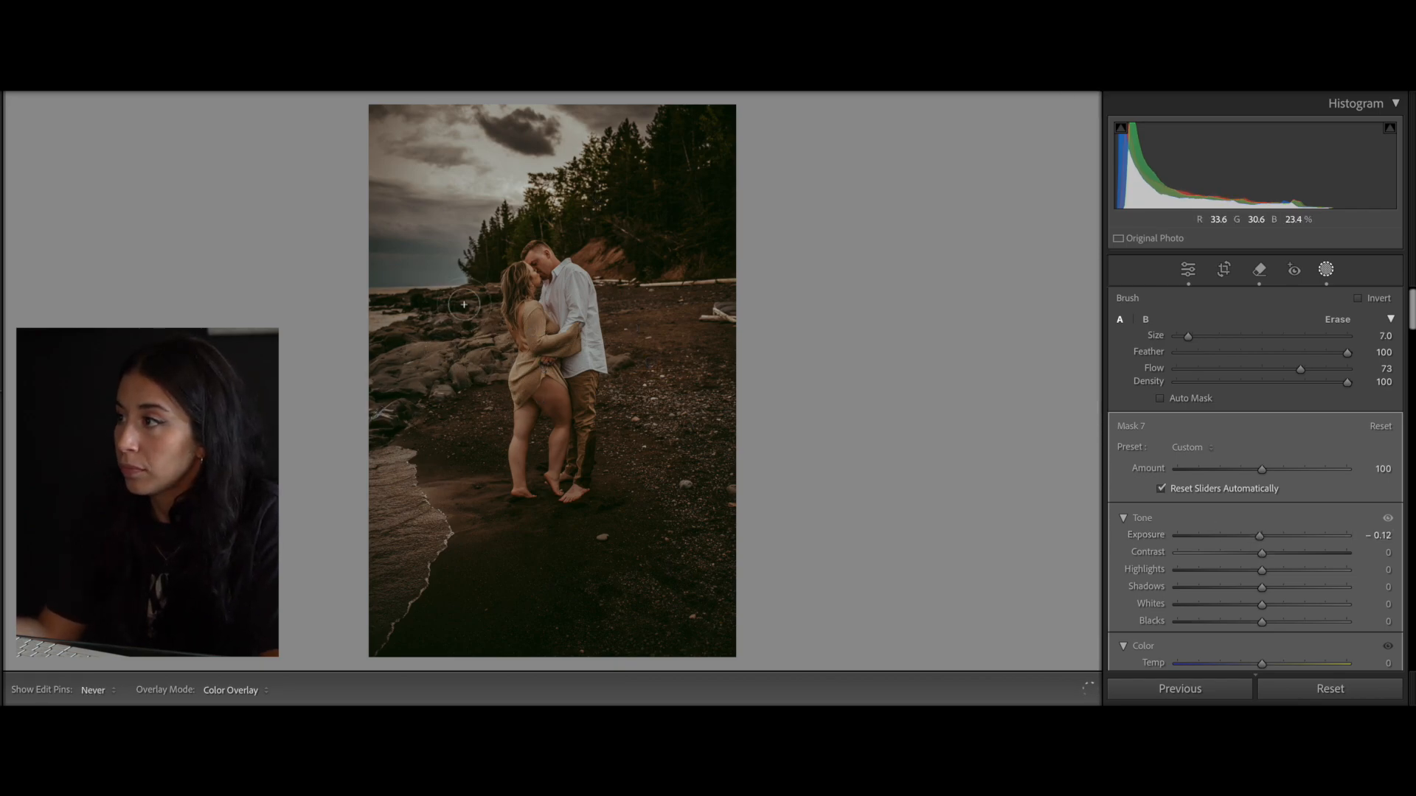
pyautogui.press('h')
# - Set the rock mask's clarity to 28 and sharpness to 22, close masking and compare the photo with its original
pyautogui.scroll(-10, 1267, 583)
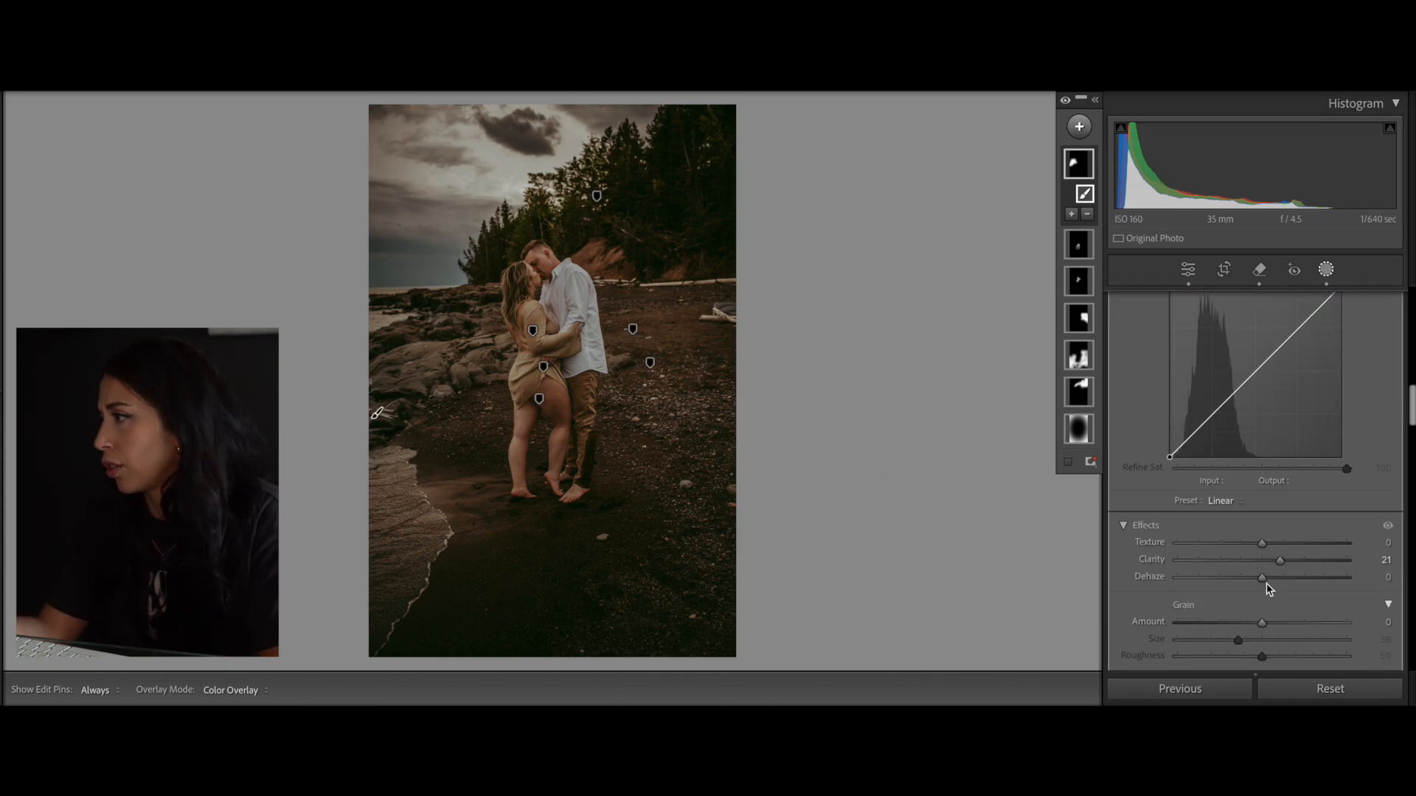
pyautogui.moveTo(1281, 561); pyautogui.dragTo(1288, 564)
pyautogui.scroll(-3, 1289, 587)
pyautogui.scroll(-1, 1289, 590)
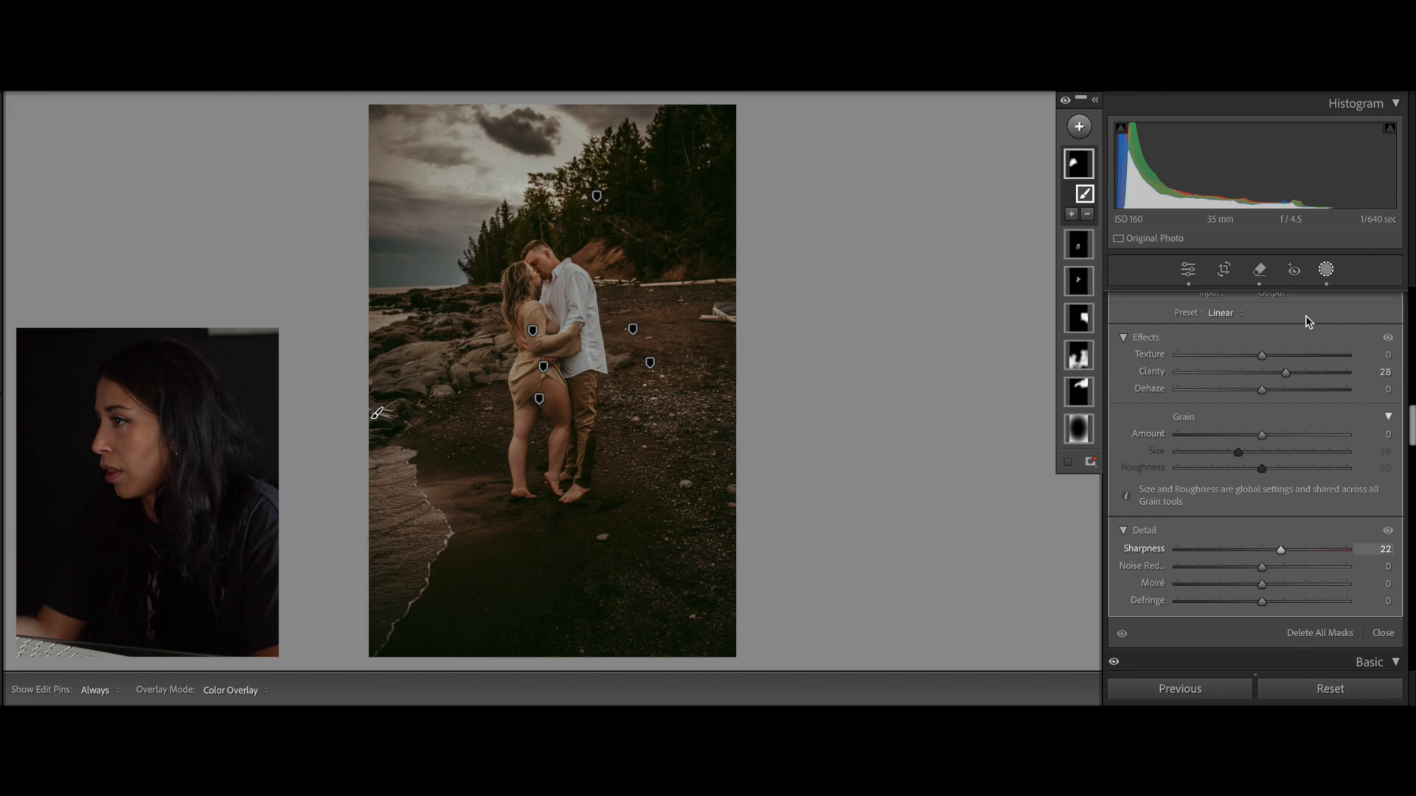
pyautogui.click(1323, 277)
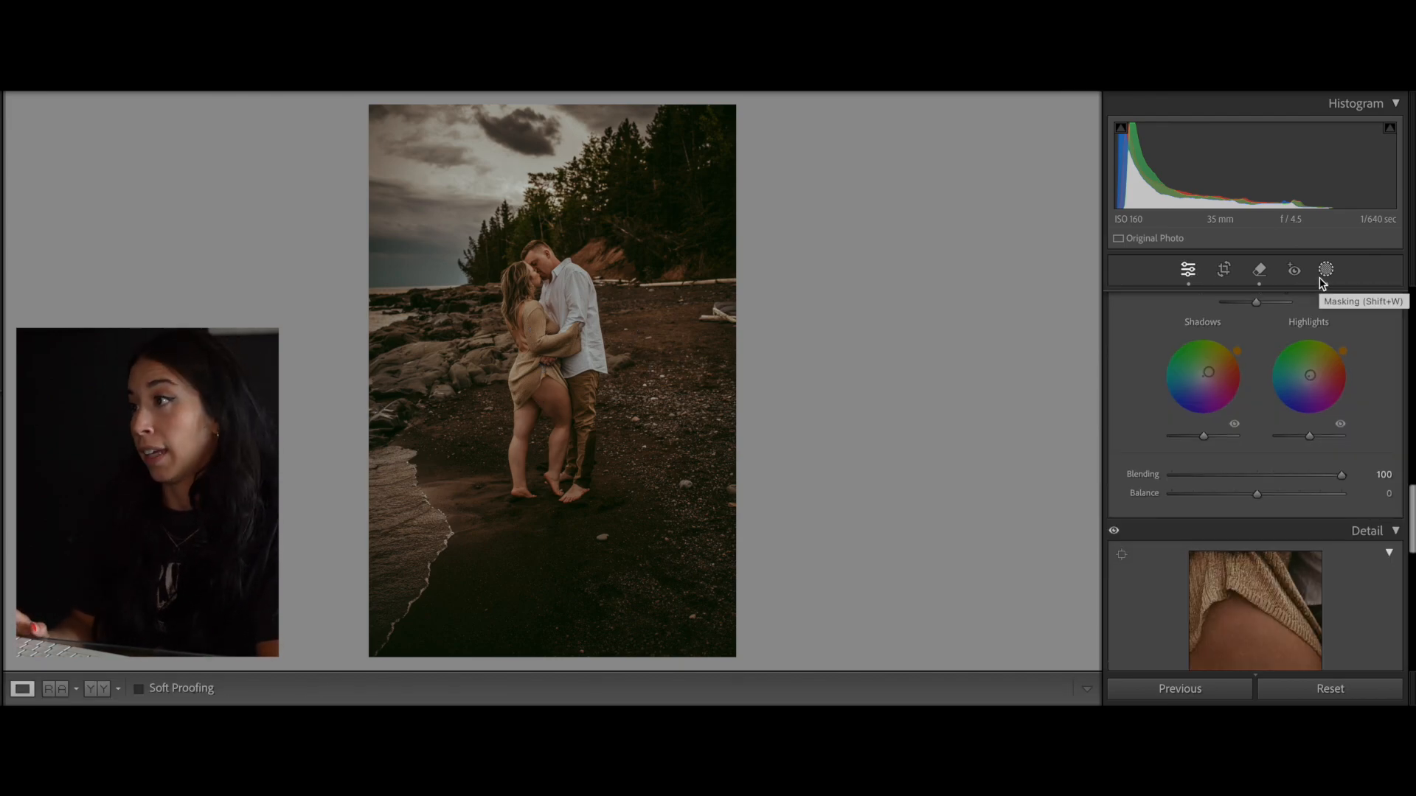
pyautogui.press('\\')
pyautogui.press('\\')
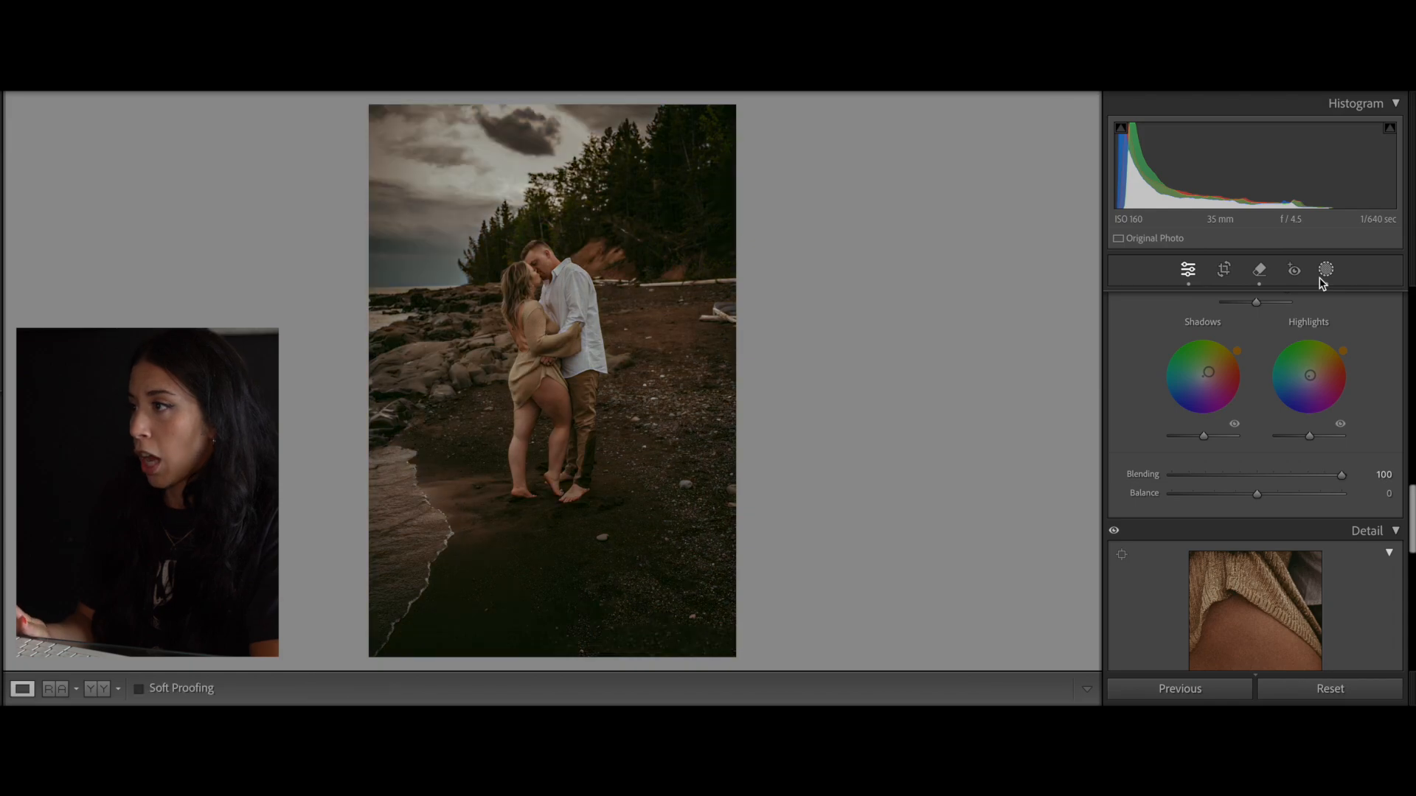